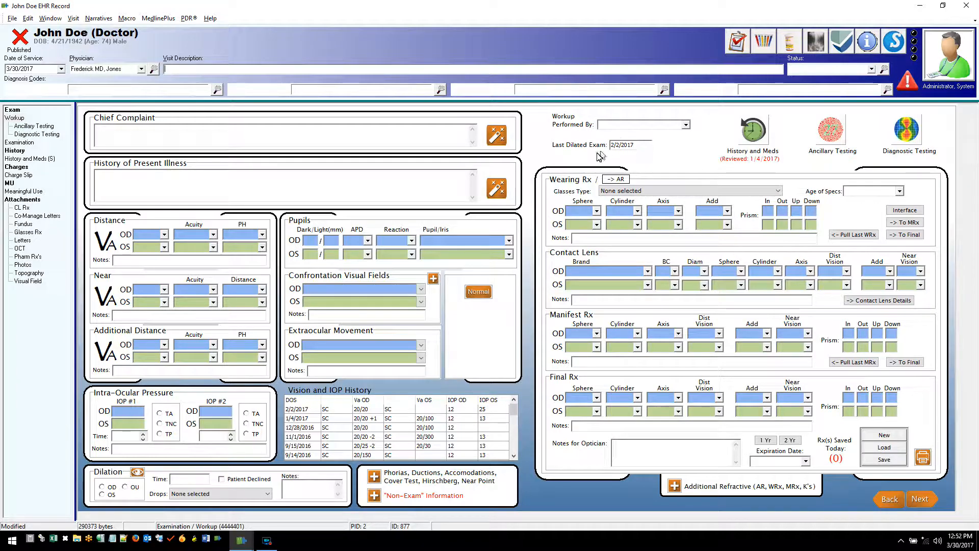
pyautogui.click(110, 133)
pyautogui.write('start vp')
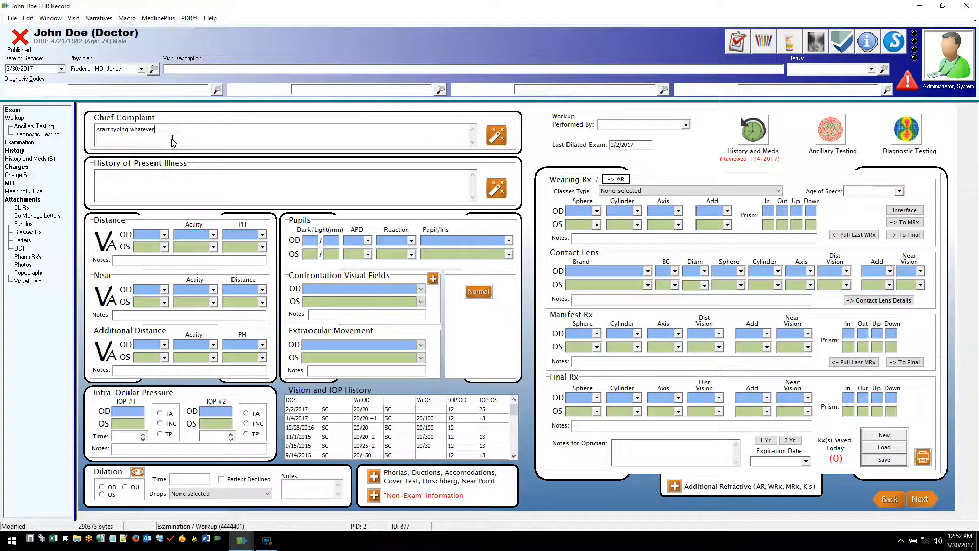
pyautogui.moveTo(169, 136); pyautogui.dragTo(87, 133)
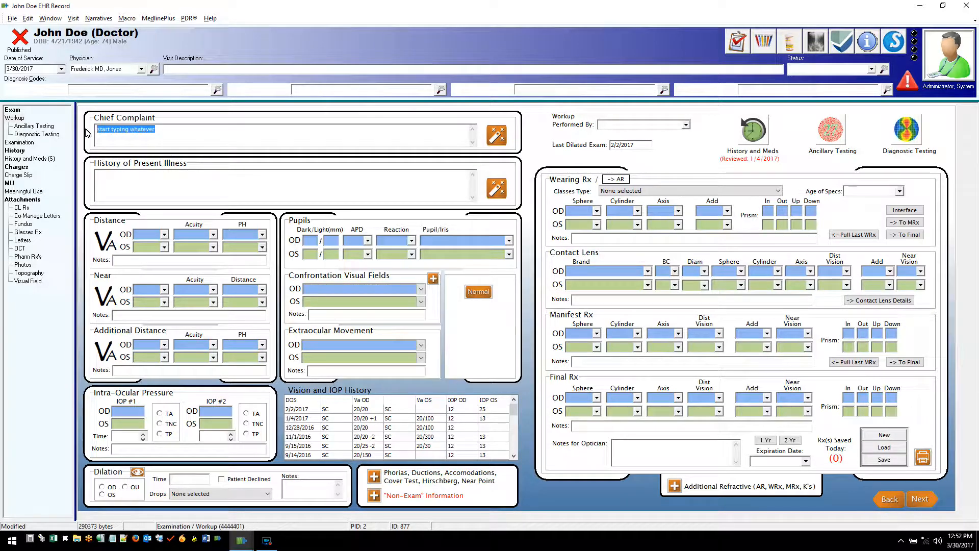
pyautogui.press('BackSpace')
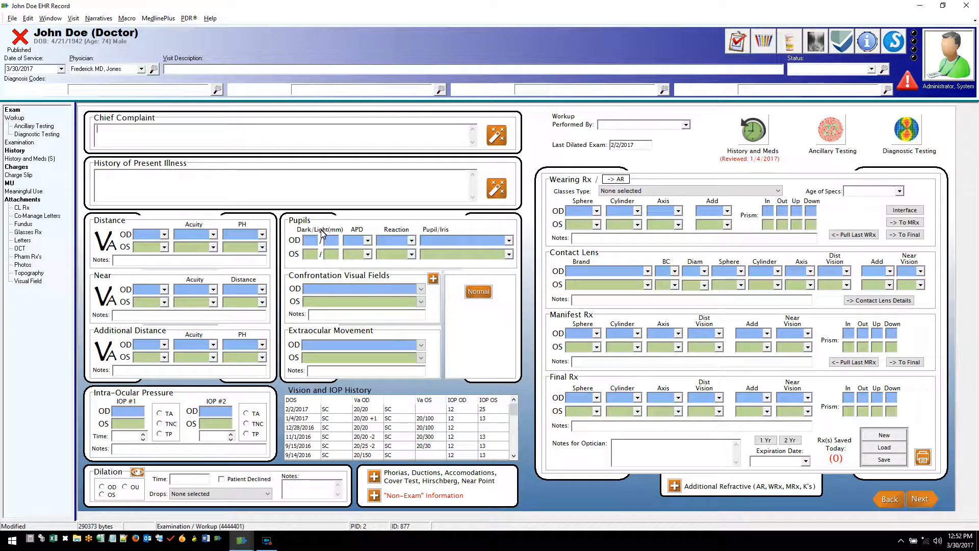
pyautogui.click(212, 234)
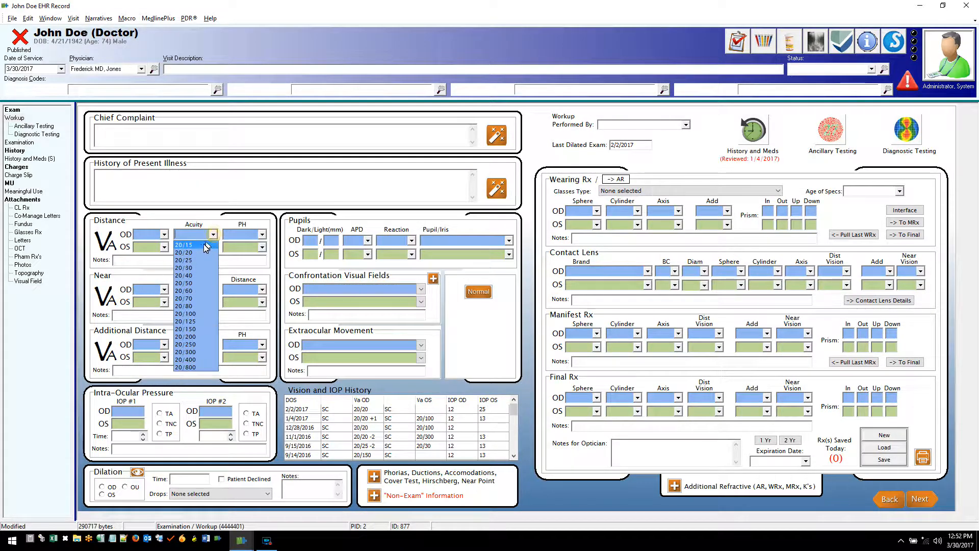
pyautogui.click(249, 193)
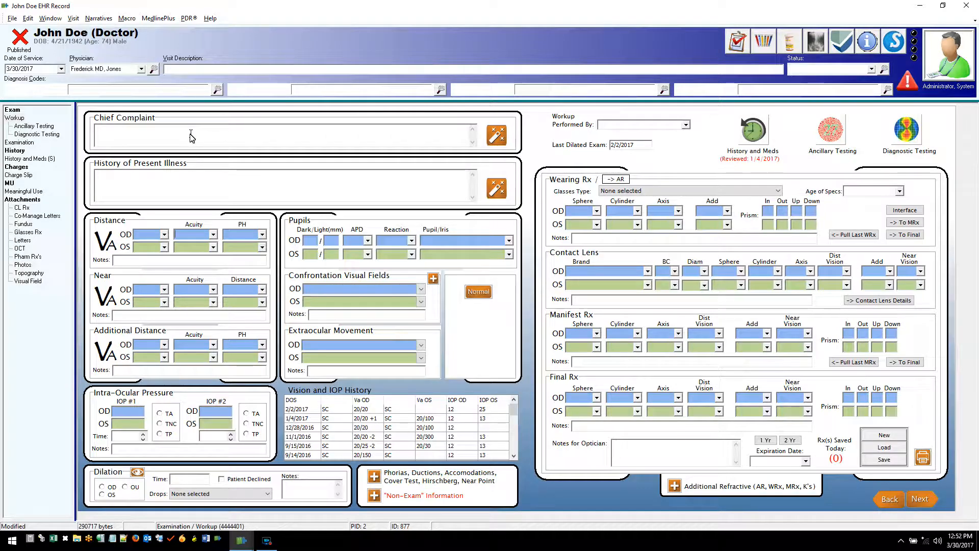
# Use the Chief Complaint Wizard to add "Patient complaining of blurred vision OD x 4 week(s).".
pyautogui.click(502, 138)
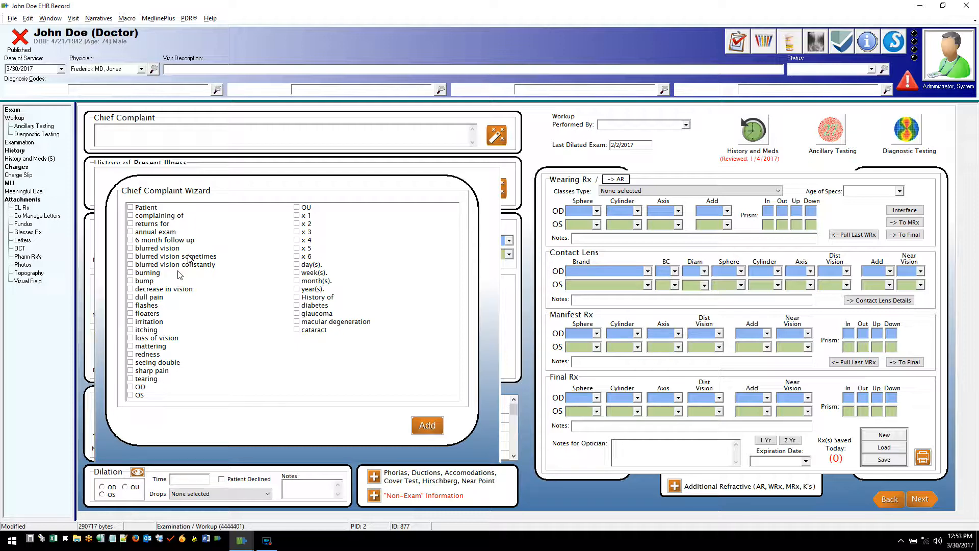
pyautogui.click(145, 208)
pyautogui.click(148, 216)
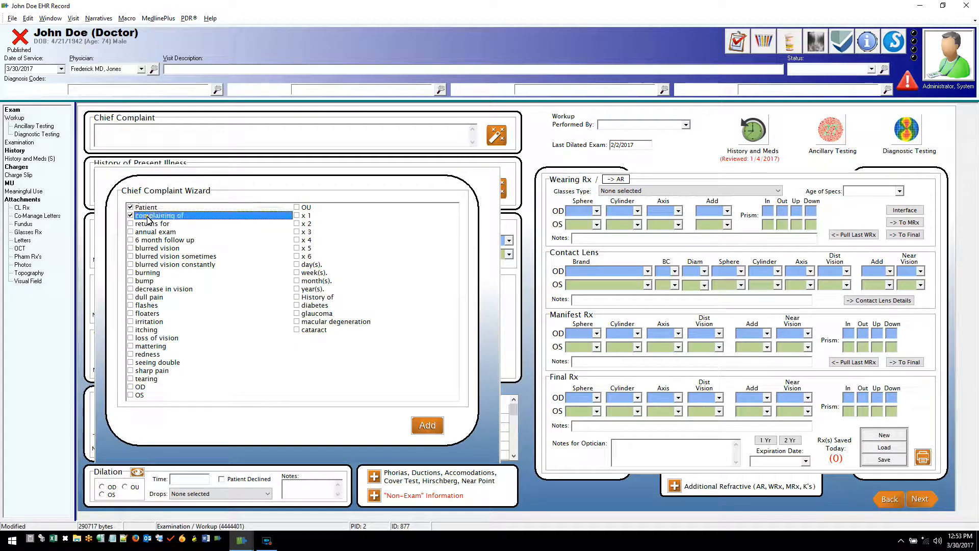
pyautogui.click(161, 249)
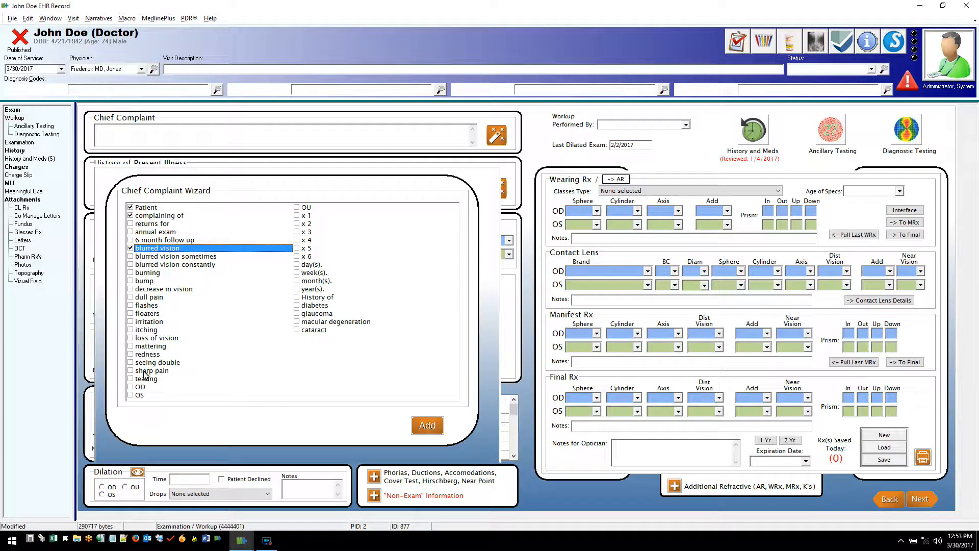
pyautogui.click(141, 388)
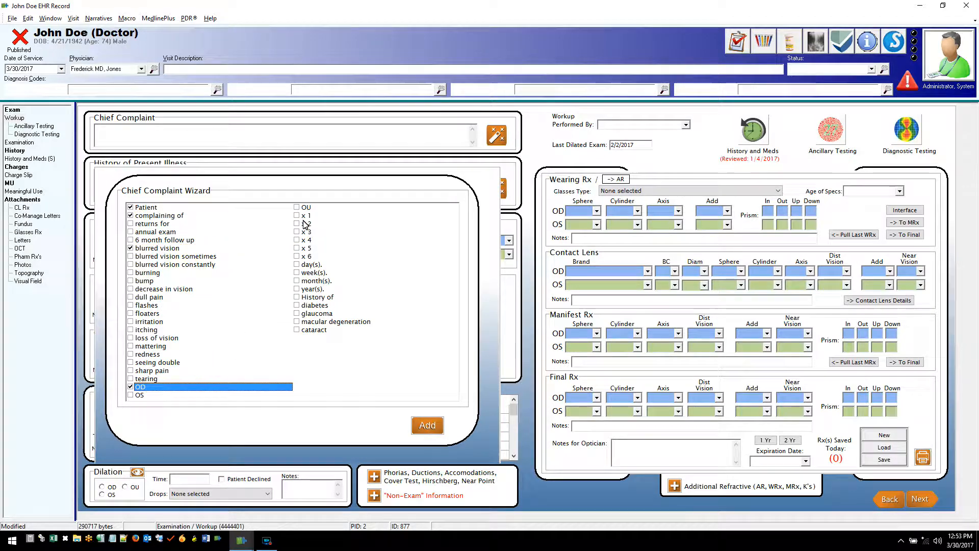
pyautogui.click(307, 240)
pyautogui.click(314, 273)
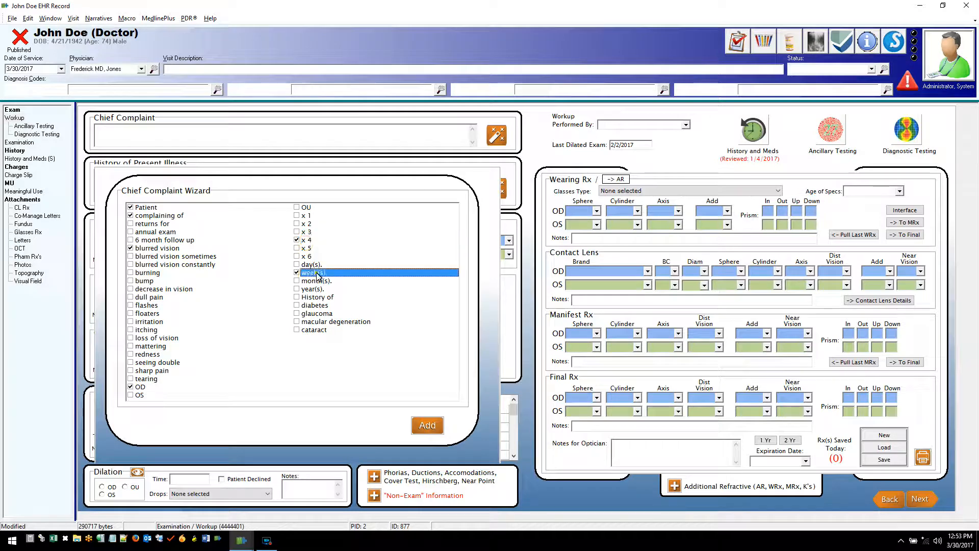
pyautogui.click(425, 427)
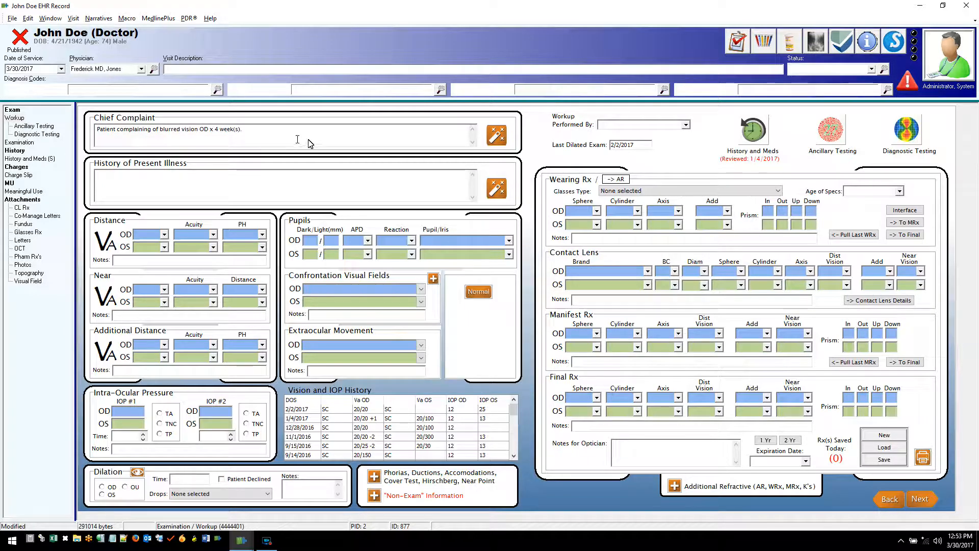
# Add a second wizard-built chief complaint: "Patient complaining of flashes floaters OS x 3 day(s).".
pyautogui.click(496, 135)
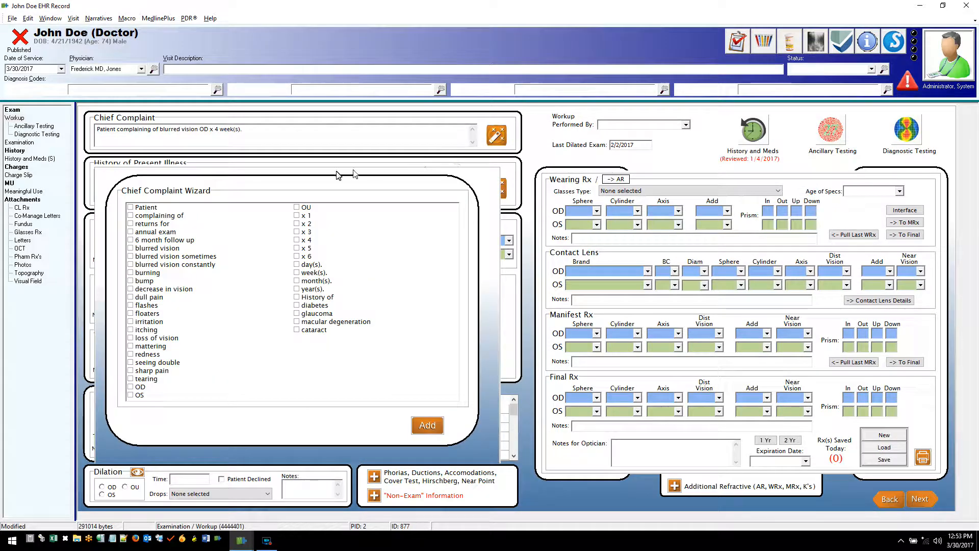
pyautogui.click(145, 207)
pyautogui.click(154, 215)
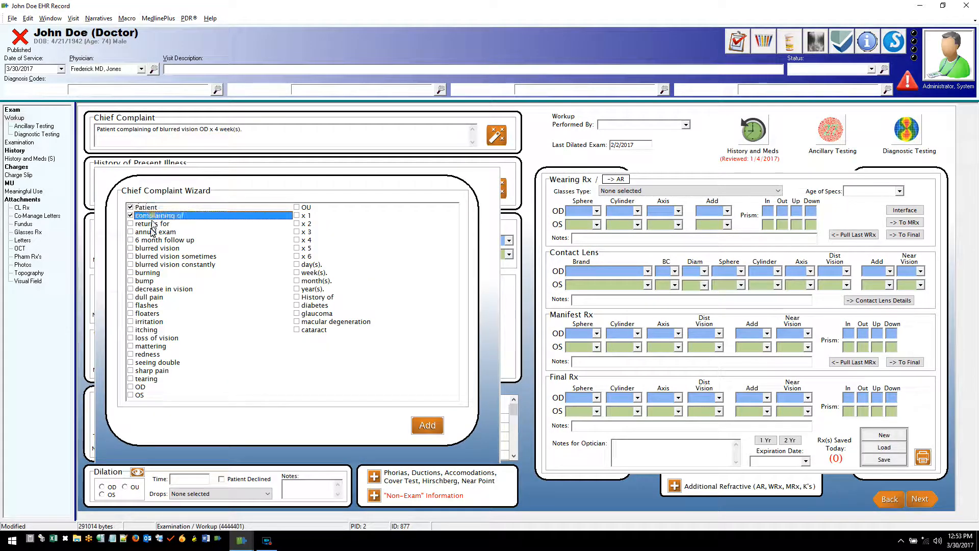
pyautogui.click(145, 305)
pyautogui.click(145, 313)
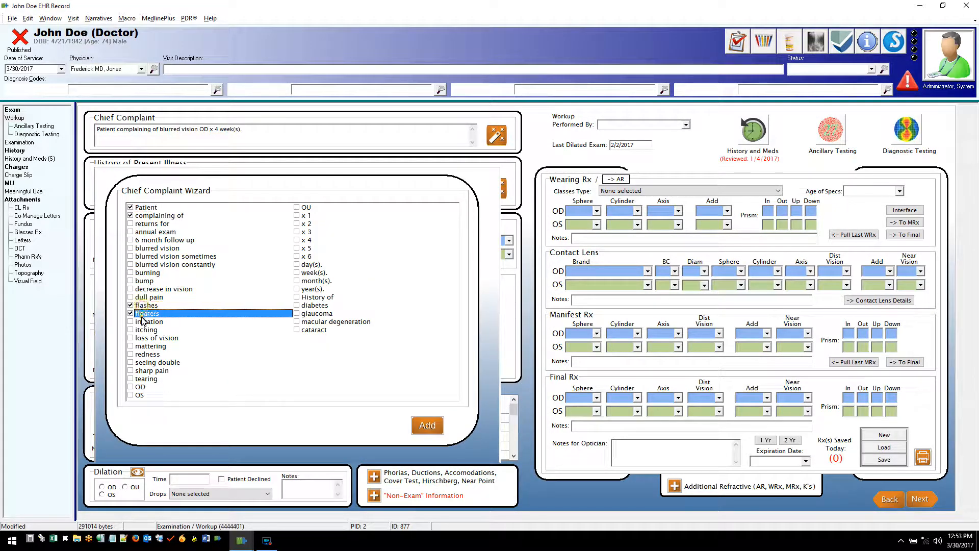
pyautogui.click(140, 396)
pyautogui.click(296, 233)
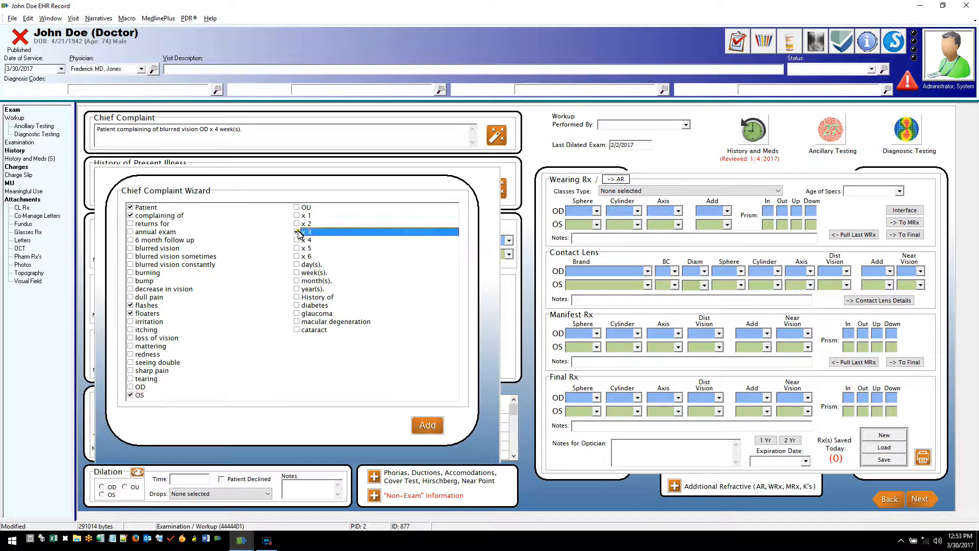
pyautogui.click(313, 265)
pyautogui.click(423, 423)
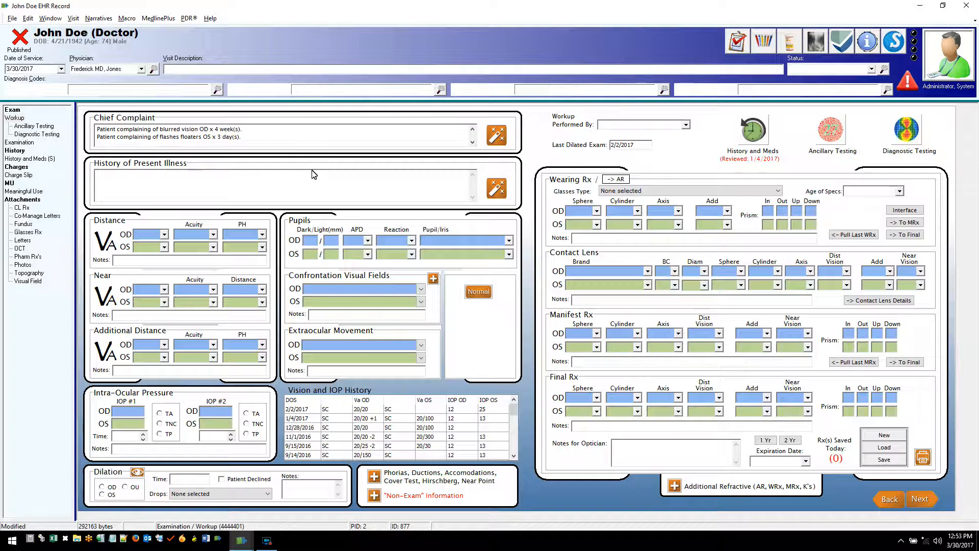
# Add a History of Present Illness Wizard entry: Blur, right eye, 4 weeks, all the time, severity 6 of 10, timing Gradual/worse.
pyautogui.click(497, 193)
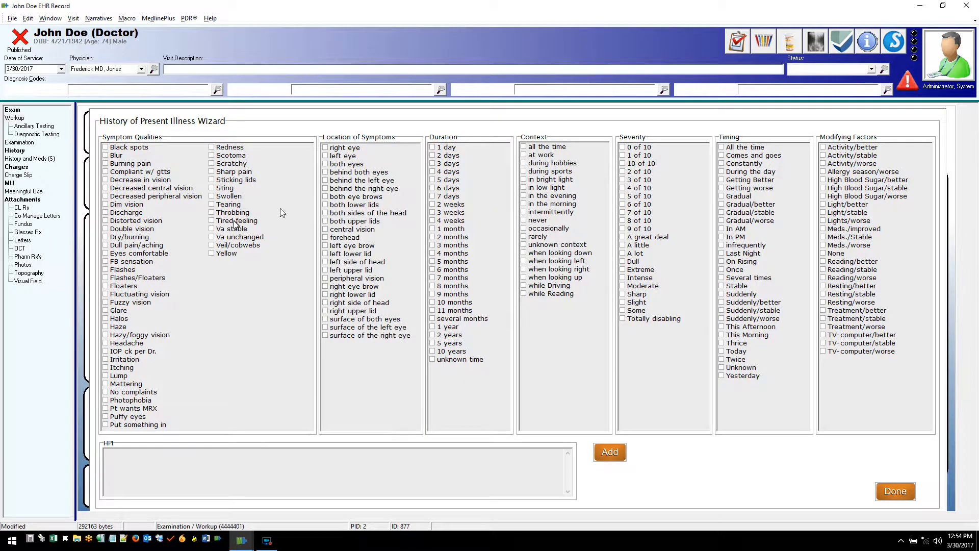
pyautogui.click(106, 155)
pyautogui.click(327, 148)
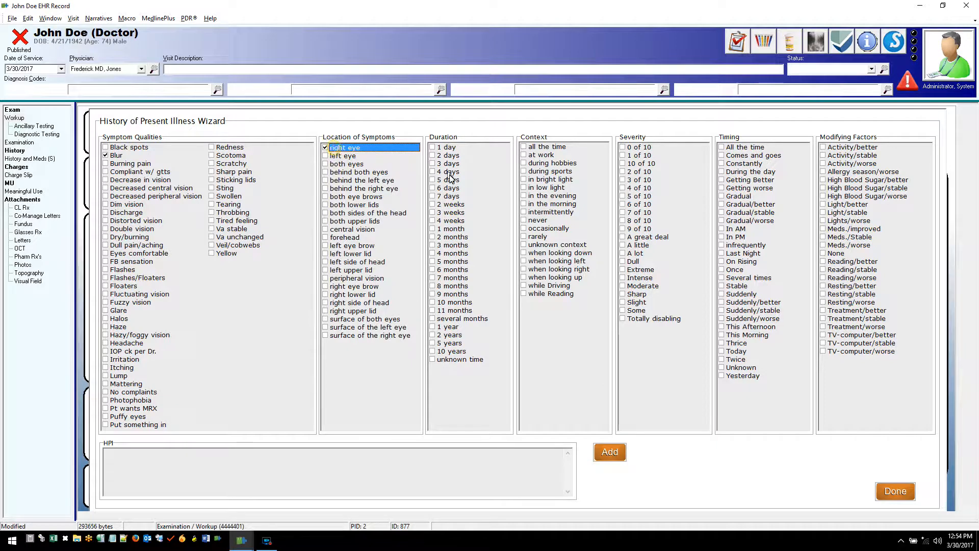
pyautogui.click(441, 253)
pyautogui.click(443, 221)
pyautogui.click(439, 253)
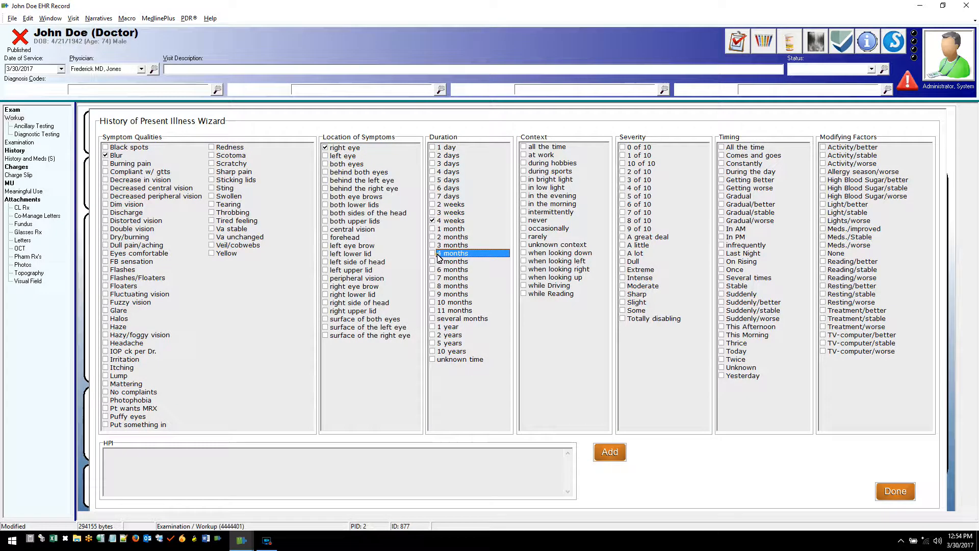
pyautogui.click(546, 147)
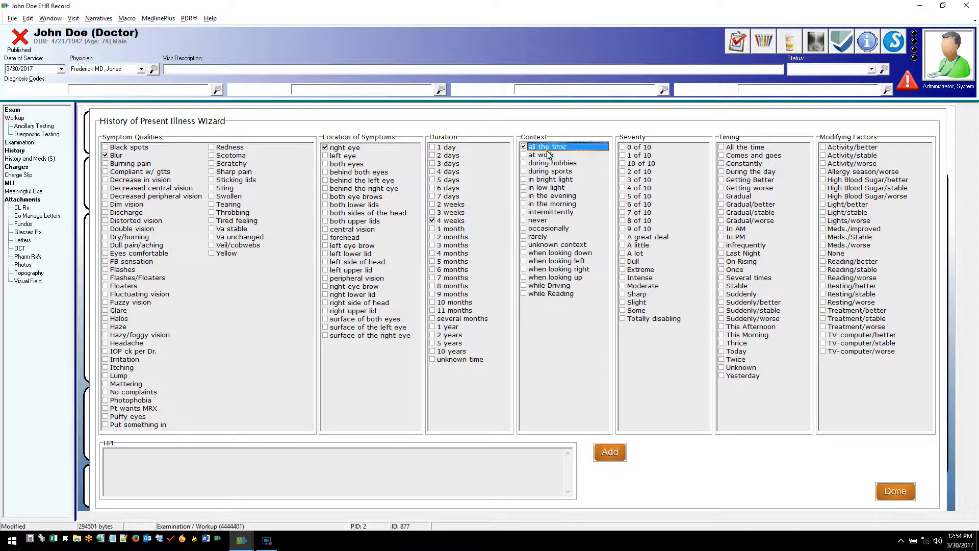
pyautogui.click(638, 204)
pyautogui.click(750, 222)
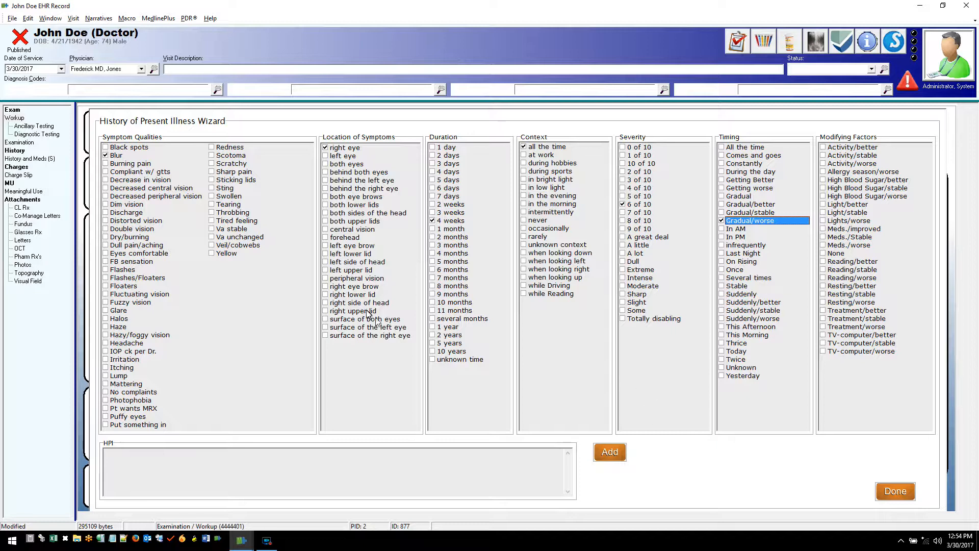
pyautogui.click(610, 452)
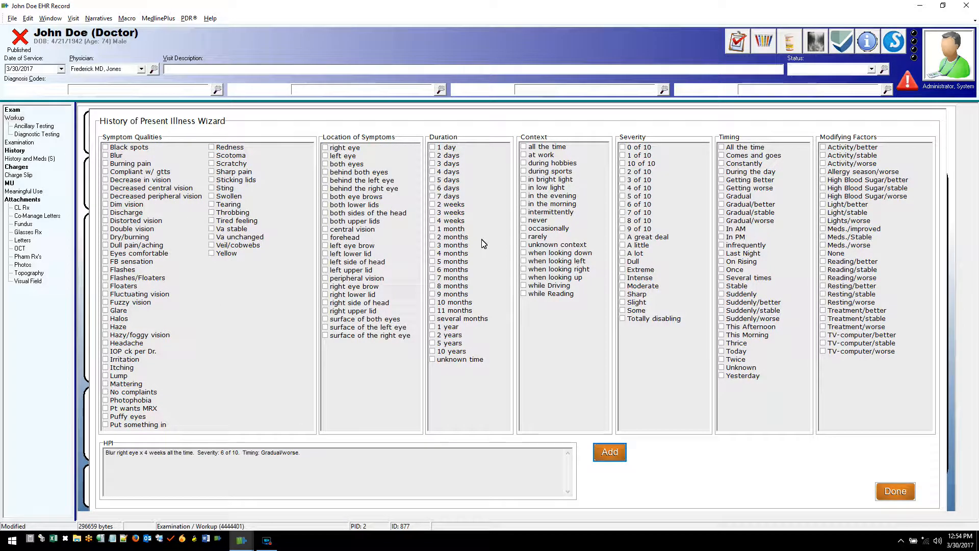
# Add a second HPI entry for Flashes/Floaters, left eye, 3 days, all the time, severity 2 of 10, Comes and goes, and finish the wizard.
pyautogui.click(120, 278)
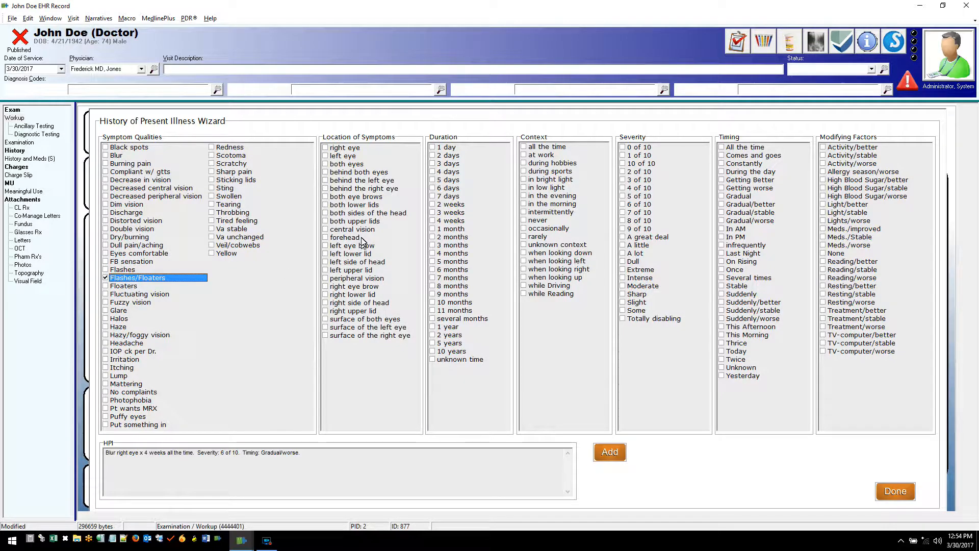
pyautogui.click(345, 157)
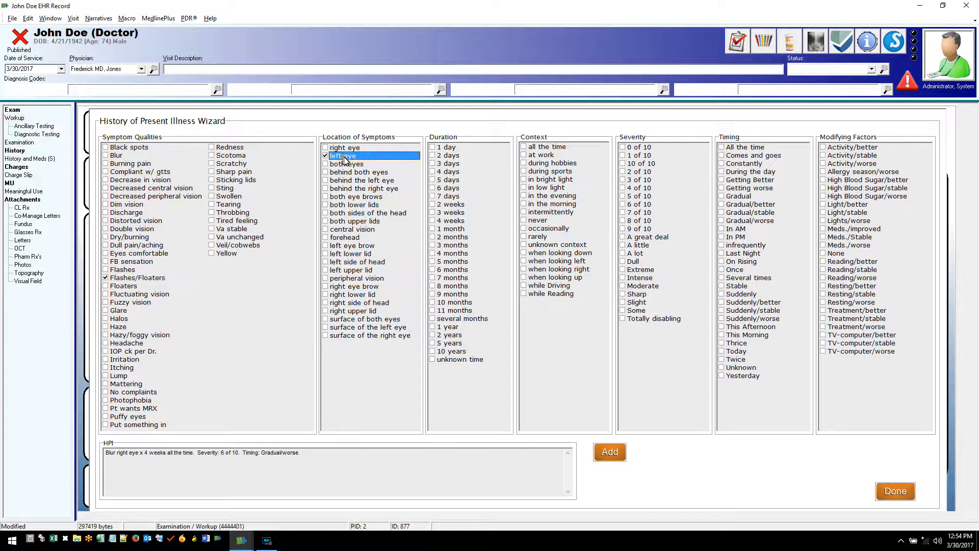
pyautogui.click(444, 165)
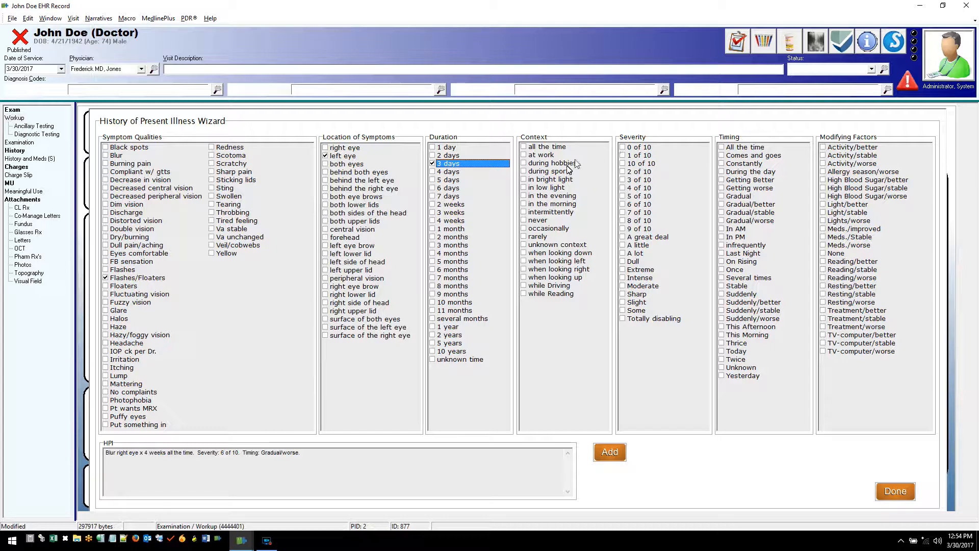
pyautogui.click(546, 147)
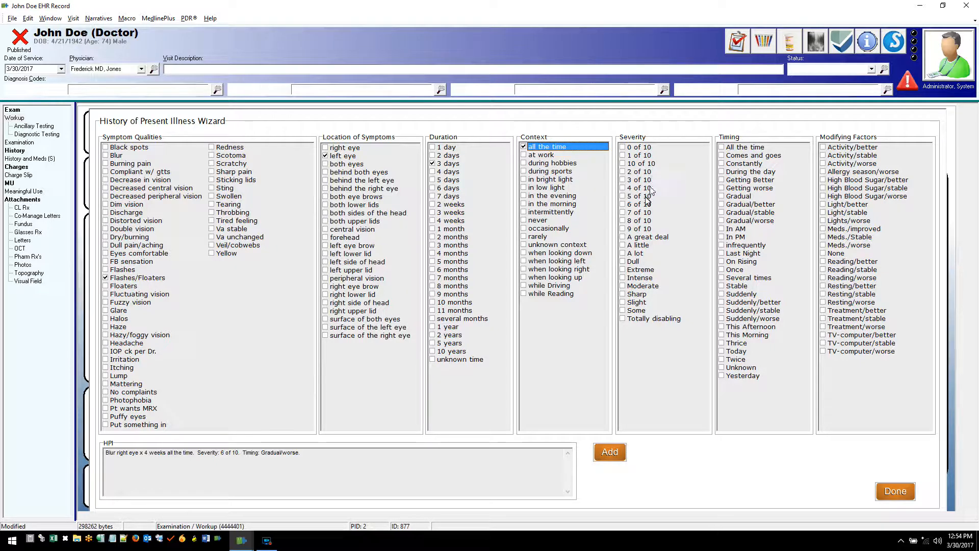
pyautogui.click(639, 174)
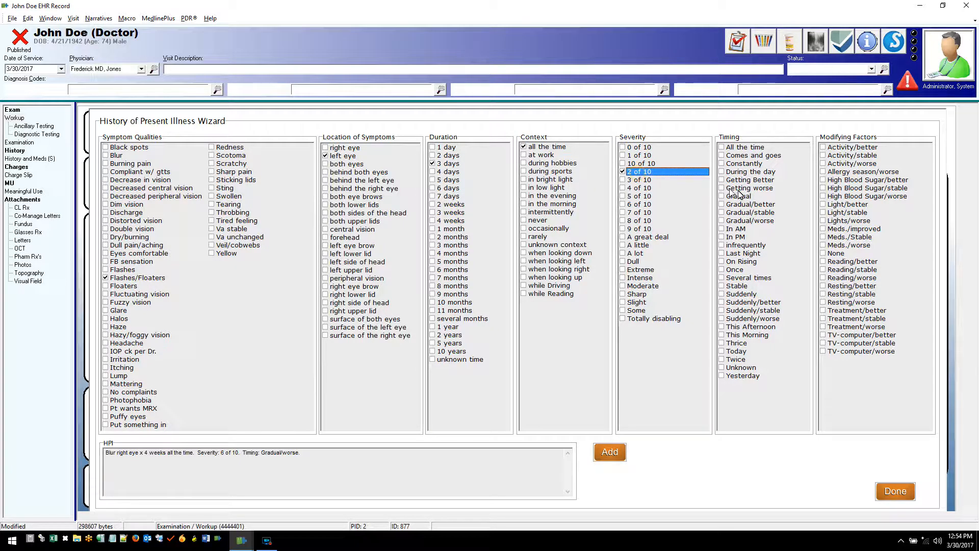
pyautogui.click(732, 156)
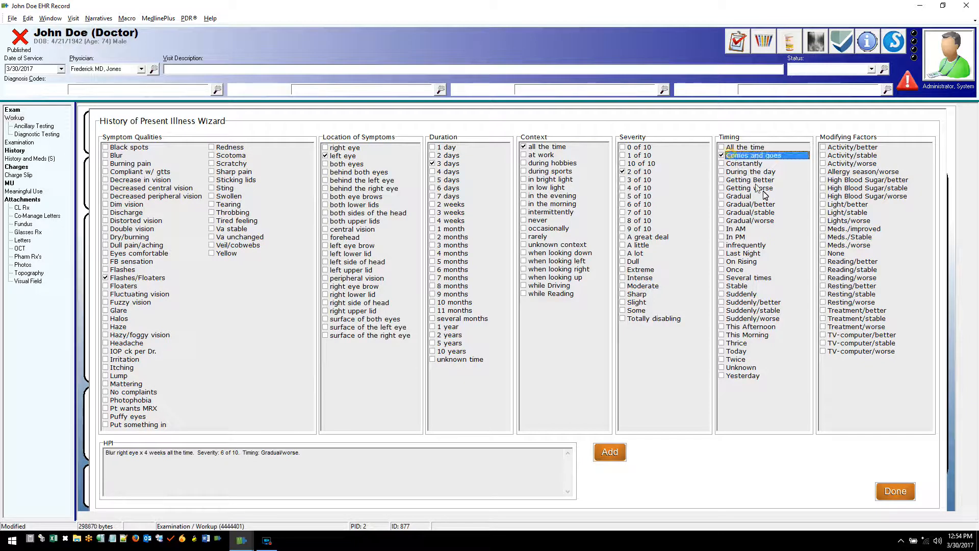
pyautogui.click(612, 453)
pyautogui.click(612, 452)
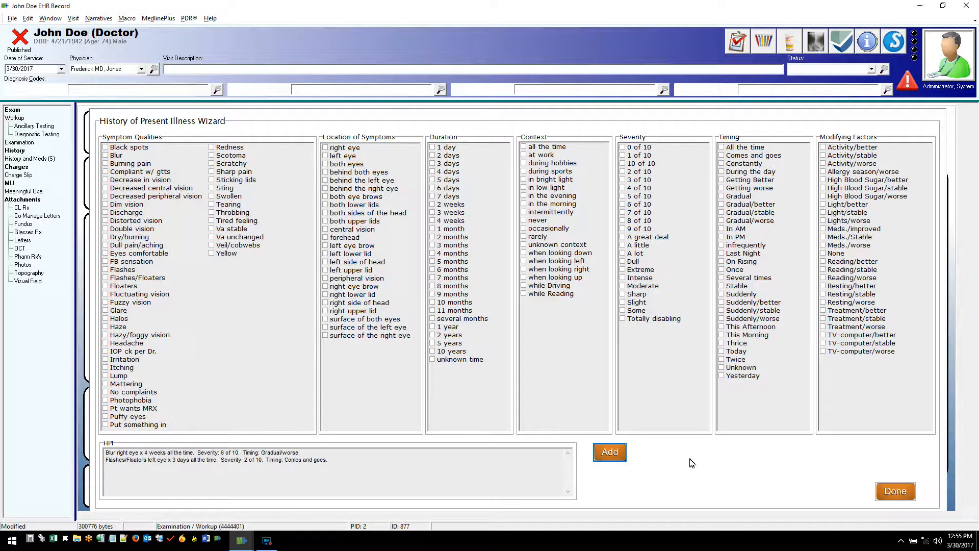
pyautogui.click(897, 490)
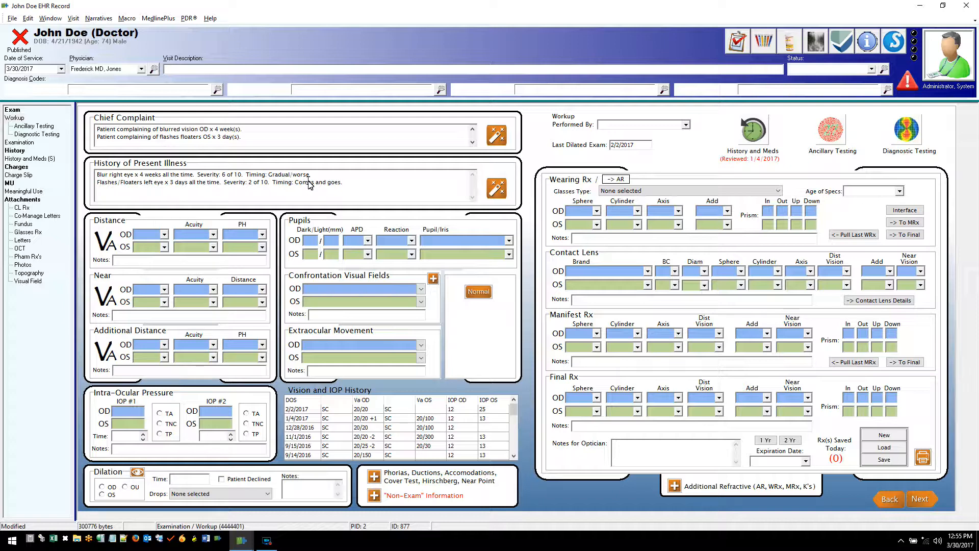
# Insert "and type something" before "blurred vision" in the first chief complaint line.
pyautogui.click(153, 130)
pyautogui.write('and type')
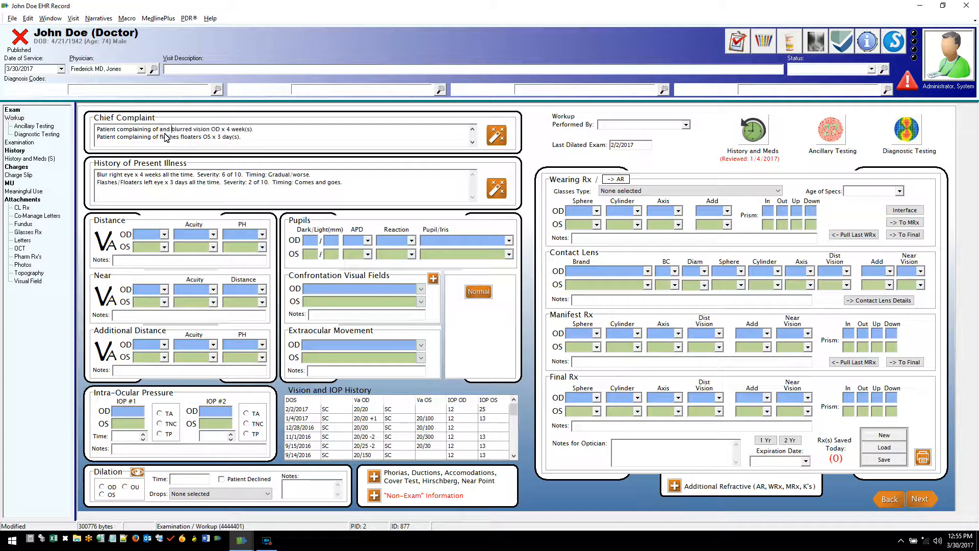
pyautogui.write(' something')
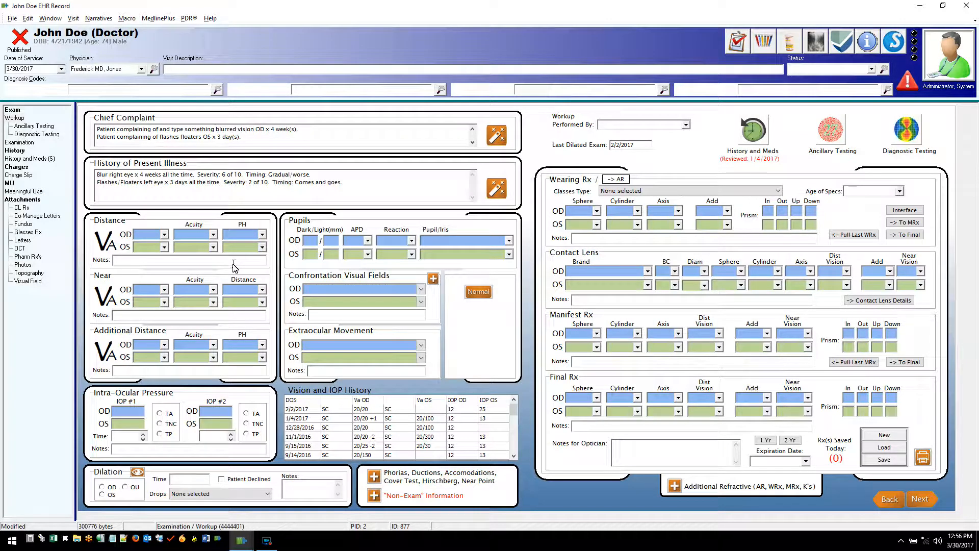
# Set the distance visual acuity correction to SC for the right eye and CTL for the left eye.
pyautogui.click(163, 235)
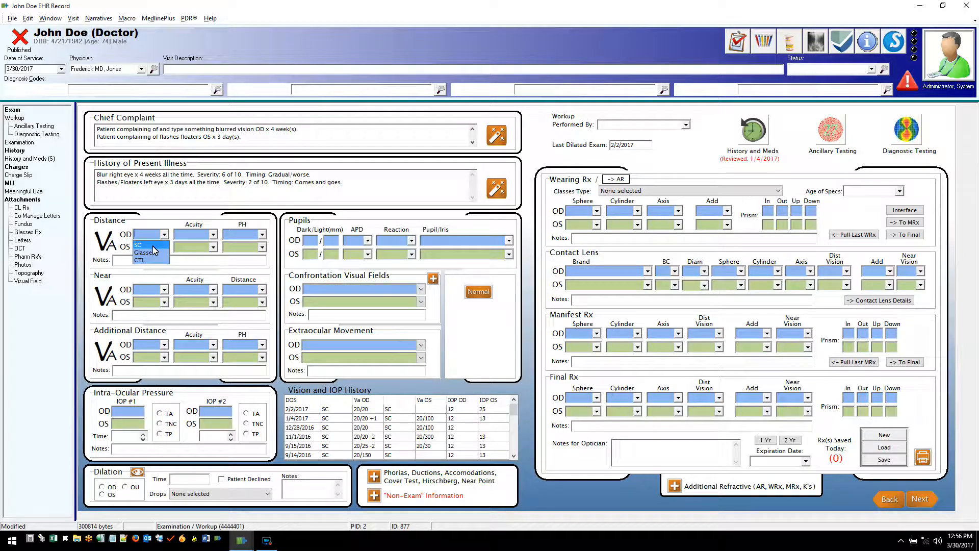
pyautogui.click(154, 246)
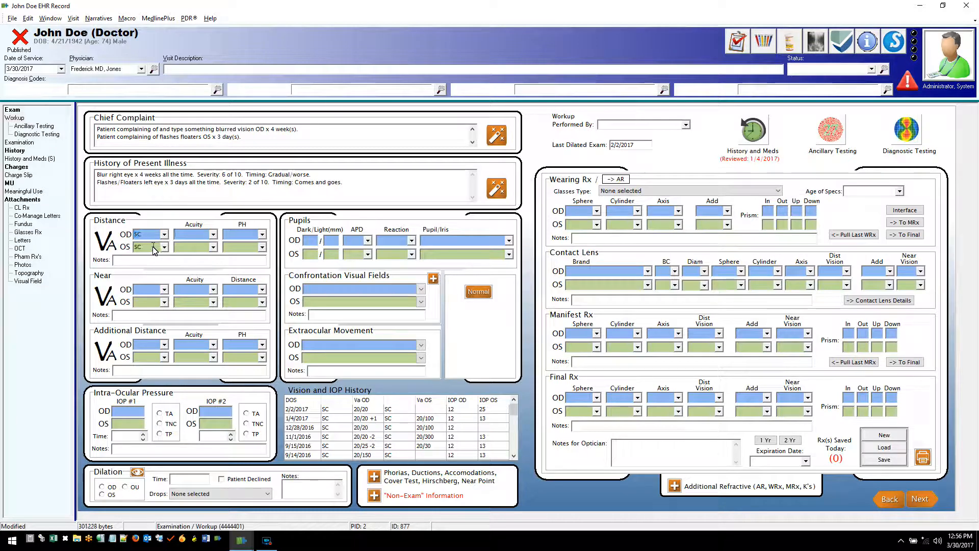
pyautogui.press('Tab')
pyautogui.click(164, 247)
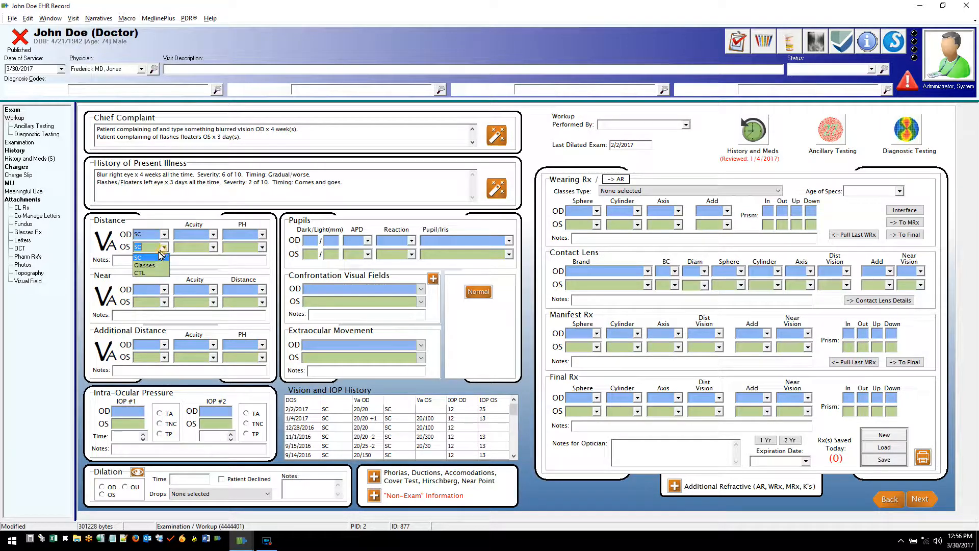
pyautogui.click(151, 275)
# Record the right eye's distance acuity as 20/20 -2.
pyautogui.click(191, 234)
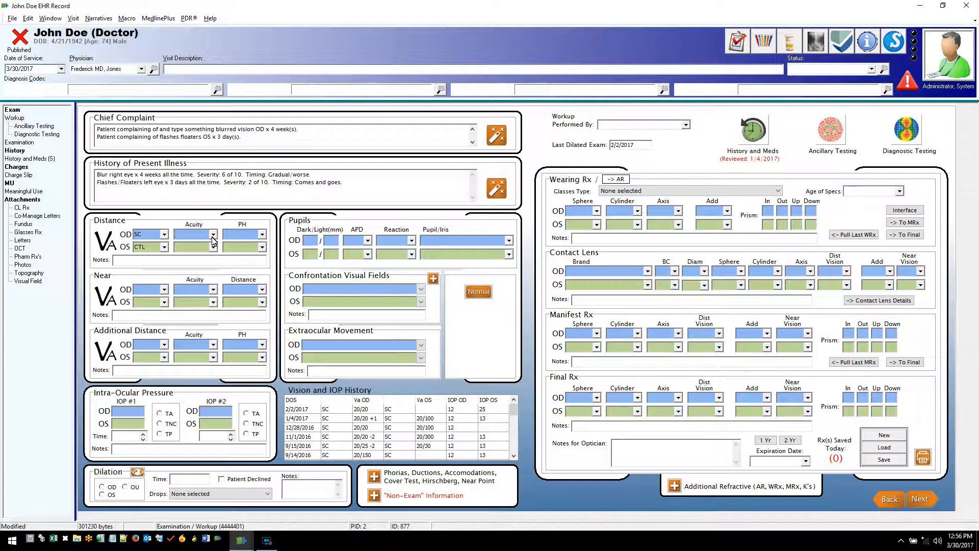
pyautogui.click(213, 234)
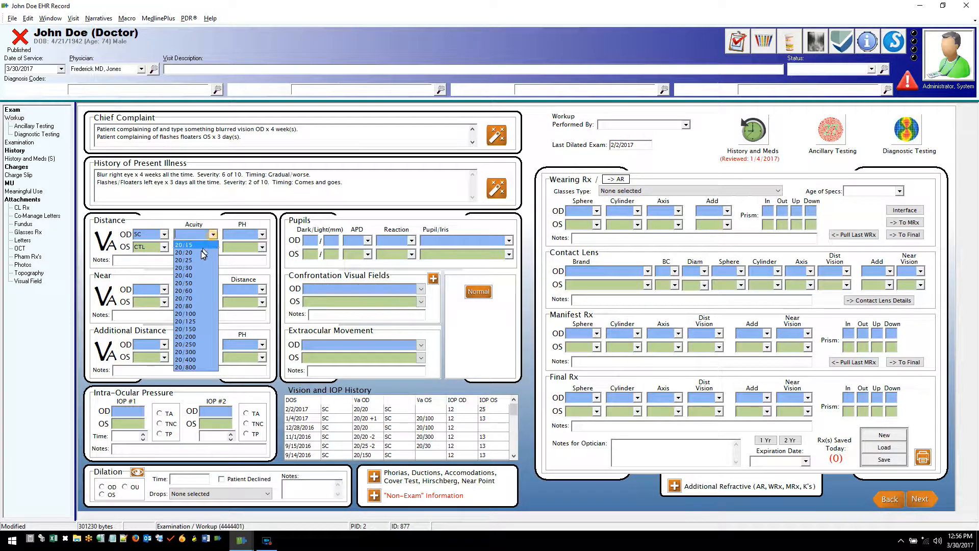
pyautogui.click(197, 252)
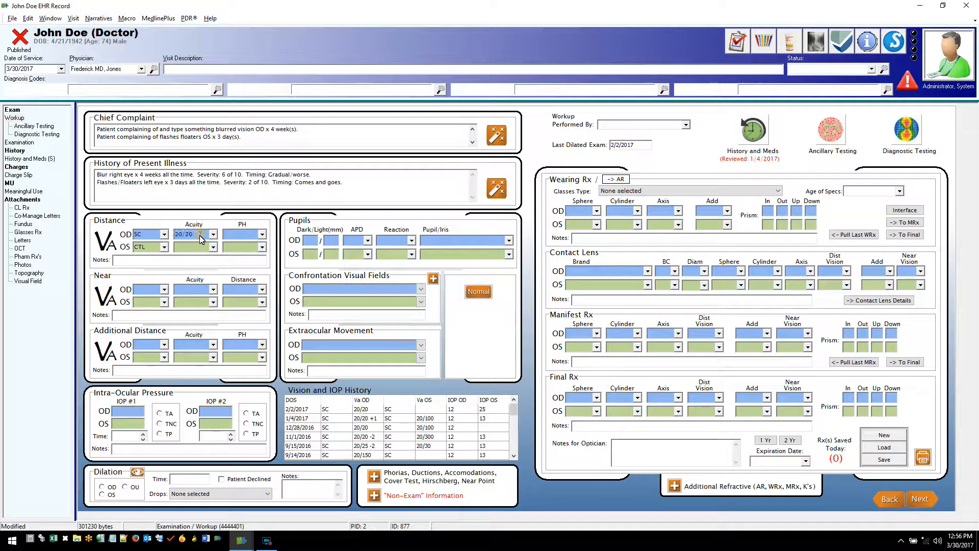
pyautogui.write('-2')
# View the additional entry form for phorias, ductions, accommodations, cover test, Hirschberg and near point, and close it.
pyautogui.click(375, 477)
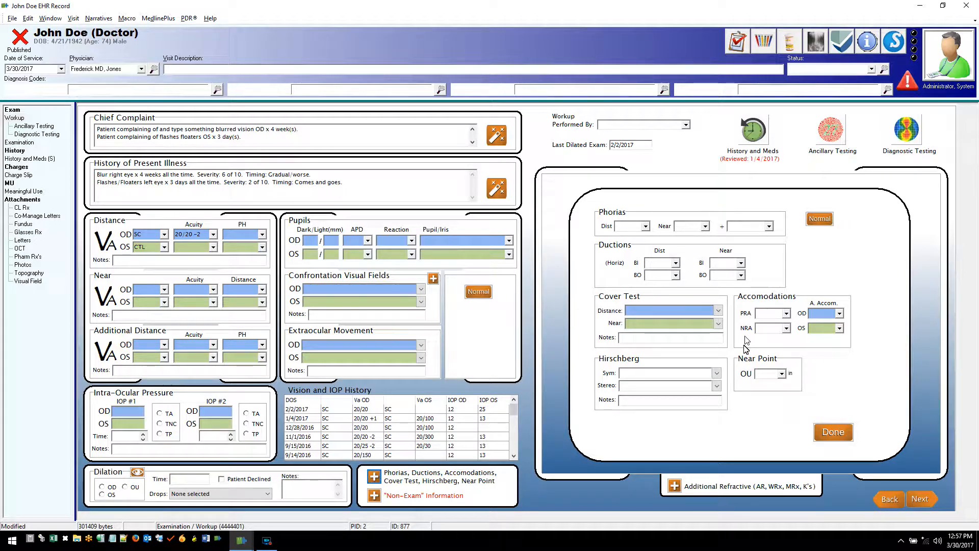
pyautogui.click(834, 432)
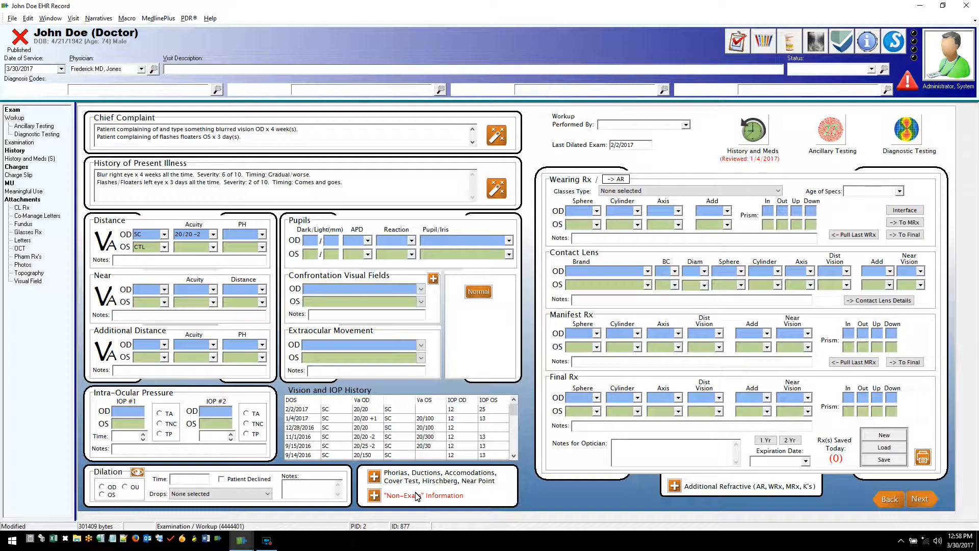
# Add a new "Non-Exam" Information item reading "type" and finish the entry.
pyautogui.click(374, 495)
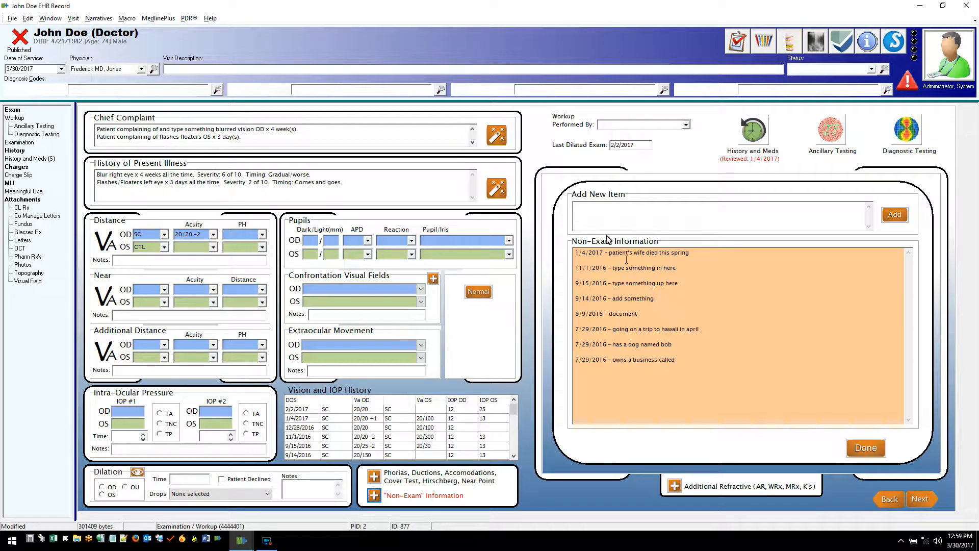
pyautogui.click(591, 213)
pyautogui.click(896, 214)
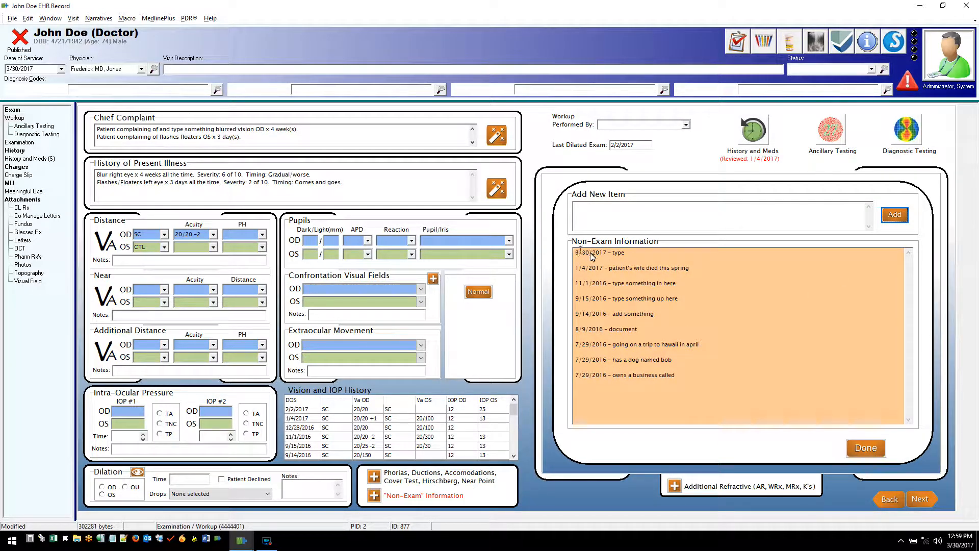
pyautogui.click(865, 453)
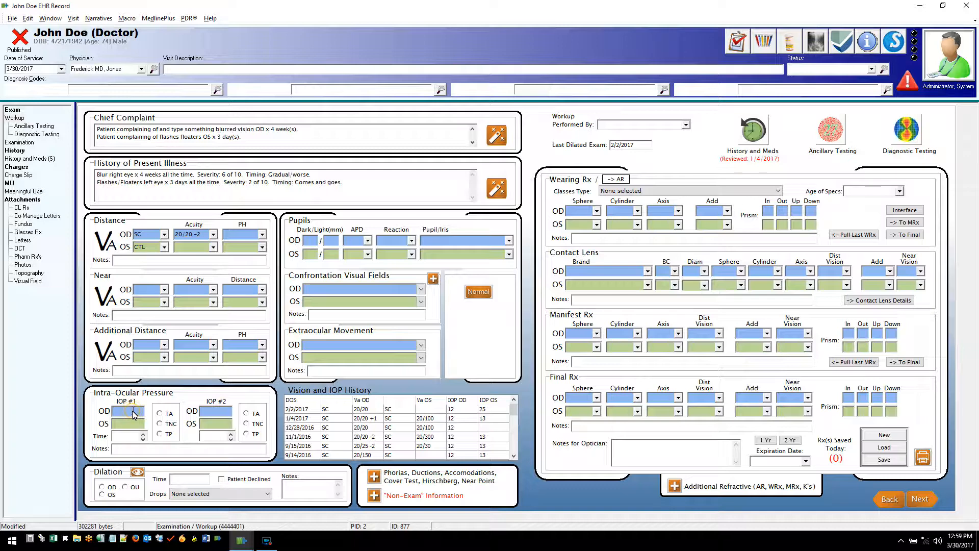
# Record an IOP #1 reading of 12 for the right eye with TP as the measurement method.
pyautogui.press('Tab')
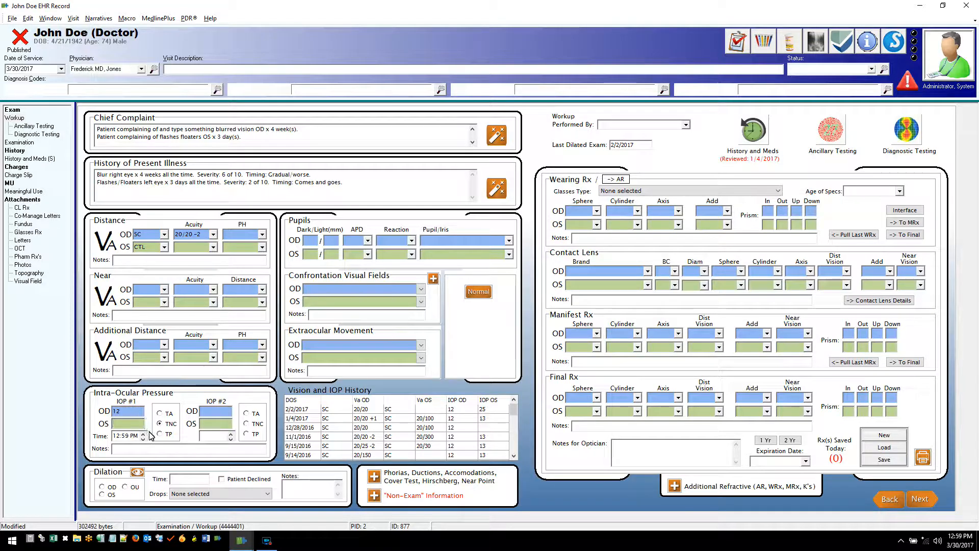
pyautogui.click(160, 424)
pyautogui.click(160, 413)
pyautogui.click(161, 434)
# Record the dilation with its time stamp, Trop 1% and Phenyl 2.5% drops, for the right eye (OD) only.
pyautogui.click(140, 474)
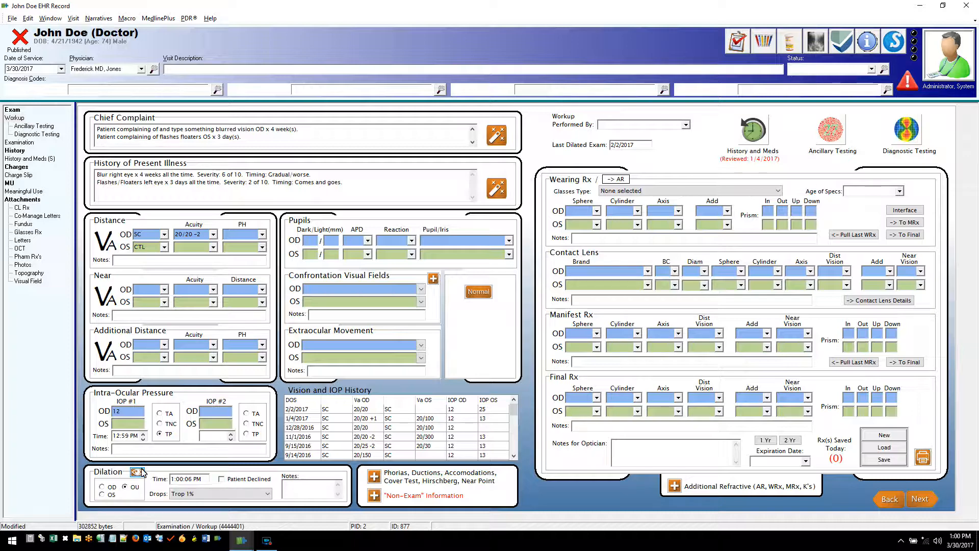
pyautogui.click(267, 494)
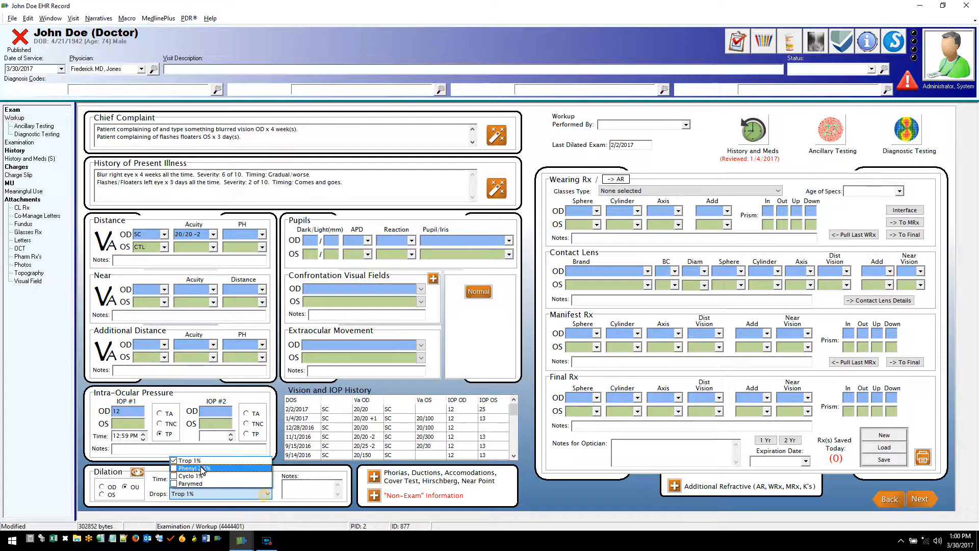
pyautogui.click(201, 469)
pyautogui.click(240, 493)
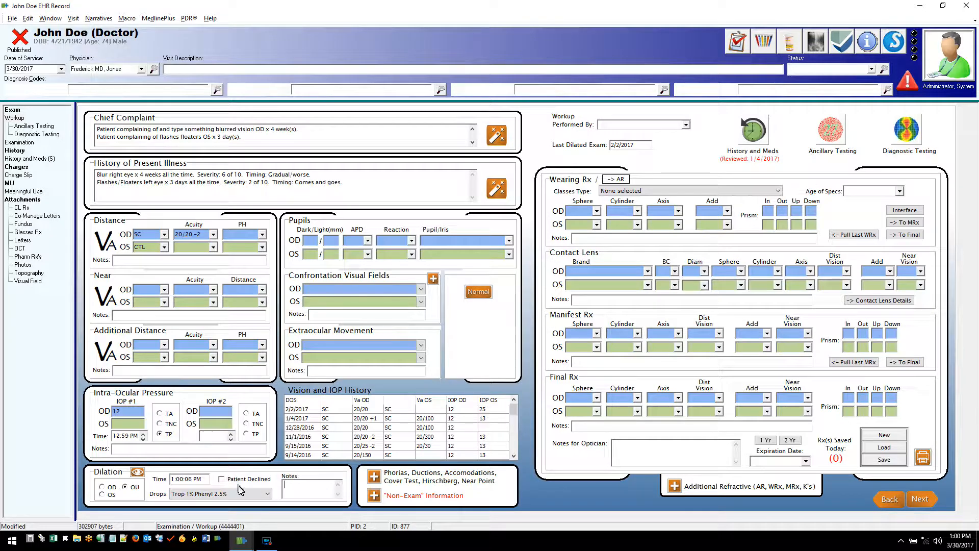
pyautogui.click(103, 488)
# Fill pupils, confrontation visual fields and extraocular movement with normal findings, and set the right Pupil/Iris to Irregular Shaped Pupil.
pyautogui.click(478, 292)
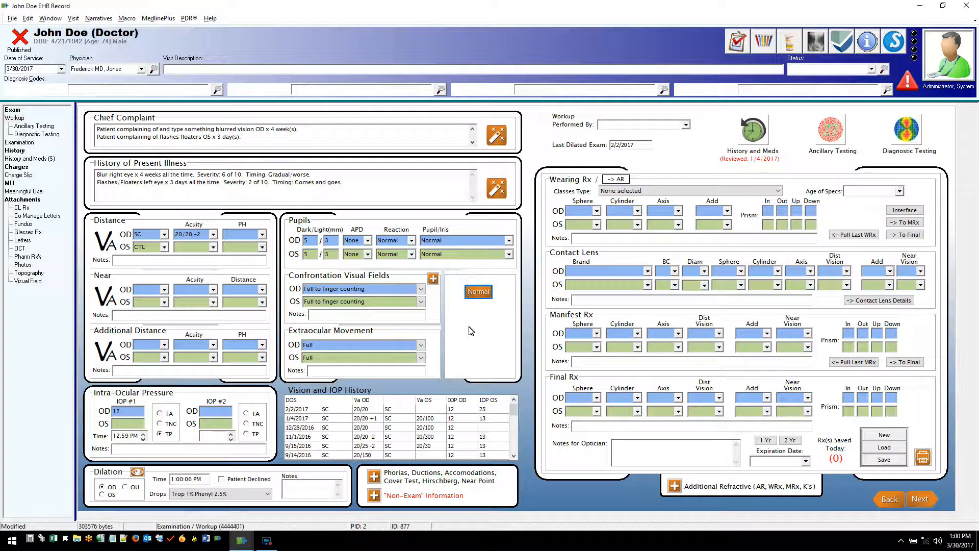
pyautogui.click(508, 240)
pyautogui.click(477, 262)
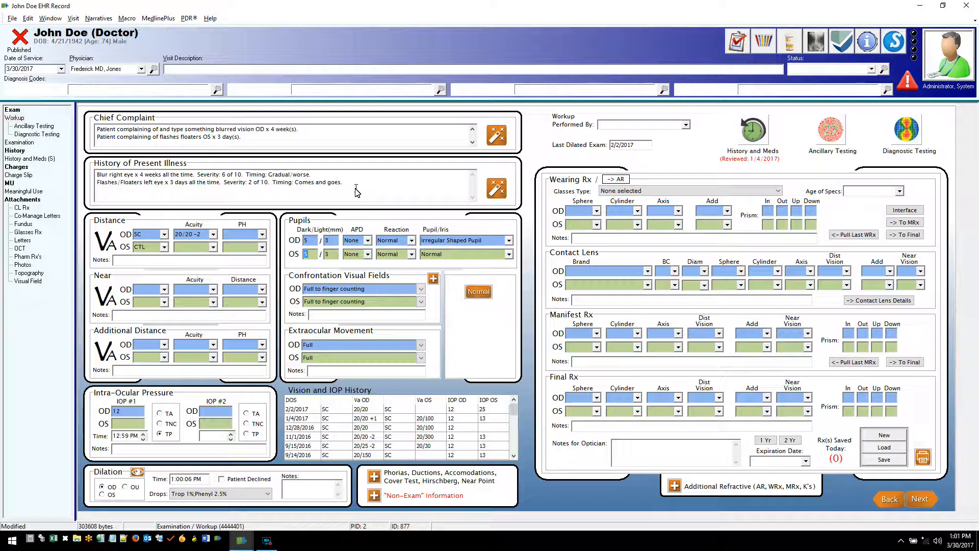
# Examine the choices for the right eye's distance acuity and their editable item list, and cancel the list editor.
pyautogui.click(212, 234)
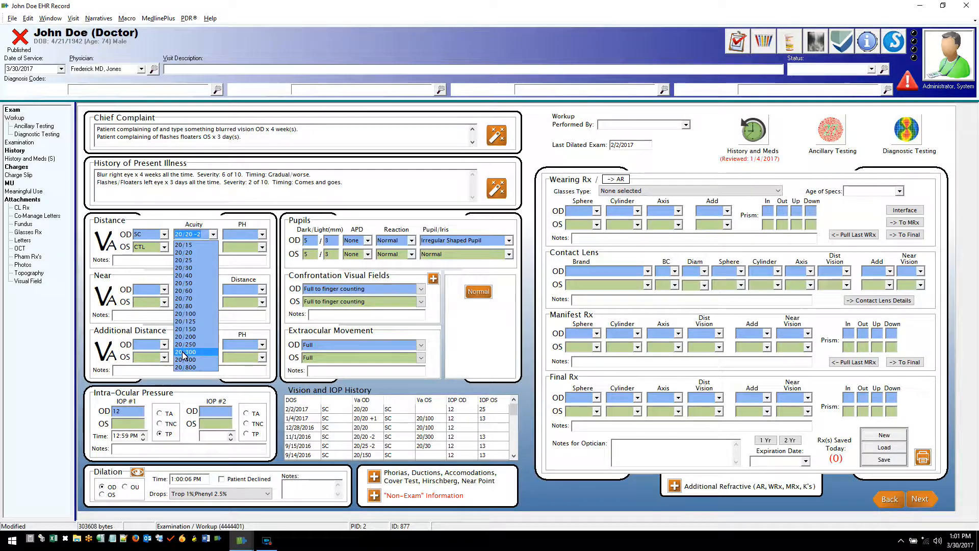
pyautogui.click(233, 195)
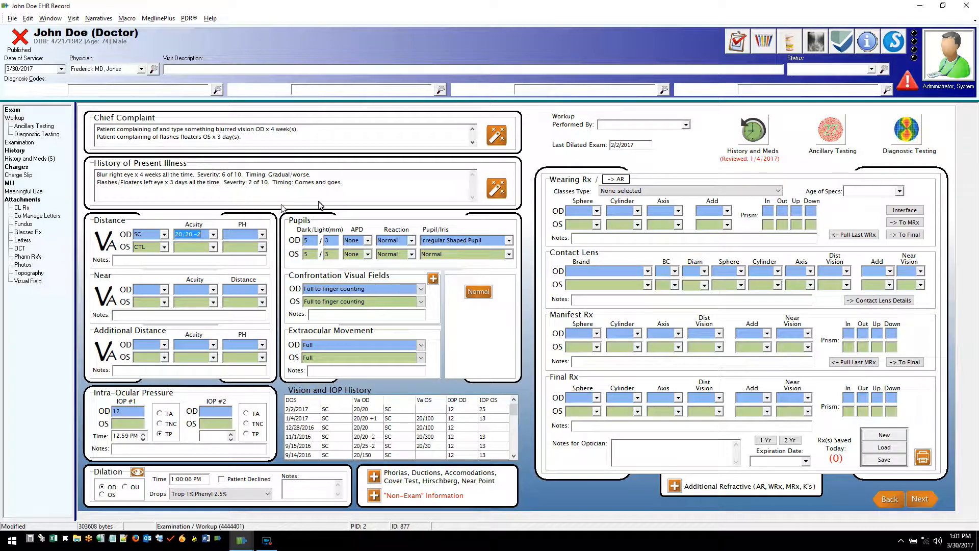
pyautogui.rightClick(207, 238)
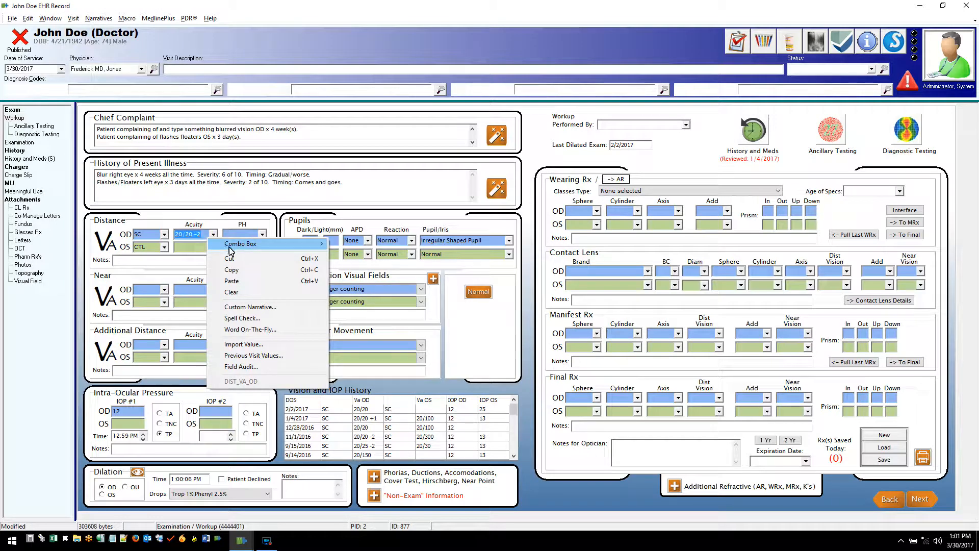
pyautogui.moveTo(278, 243)
pyautogui.click(352, 245)
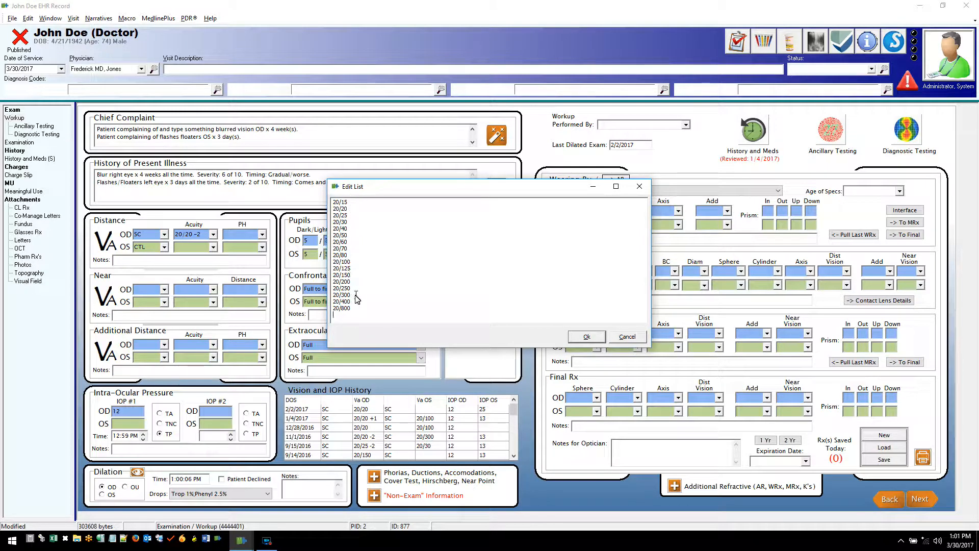
pyautogui.click(350, 250)
pyautogui.click(628, 341)
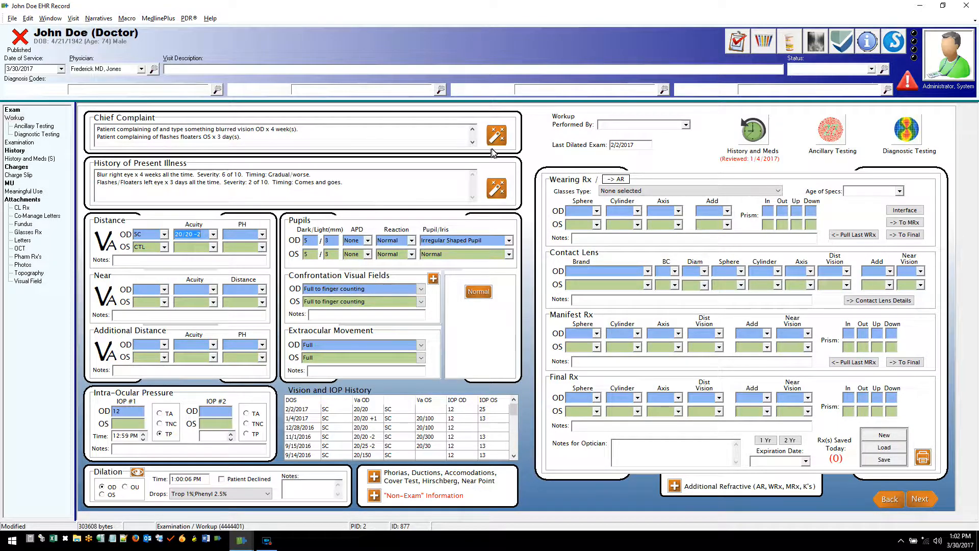
# Examine the editable Context item list in the History of Present Illness Wizard, cancel the list editor and close the wizard.
pyautogui.click(497, 188)
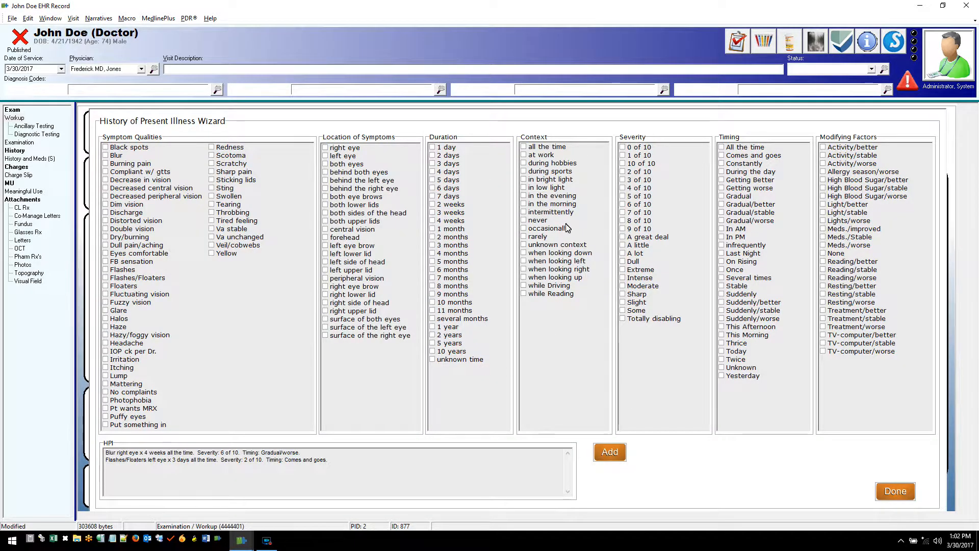
pyautogui.rightClick(557, 317)
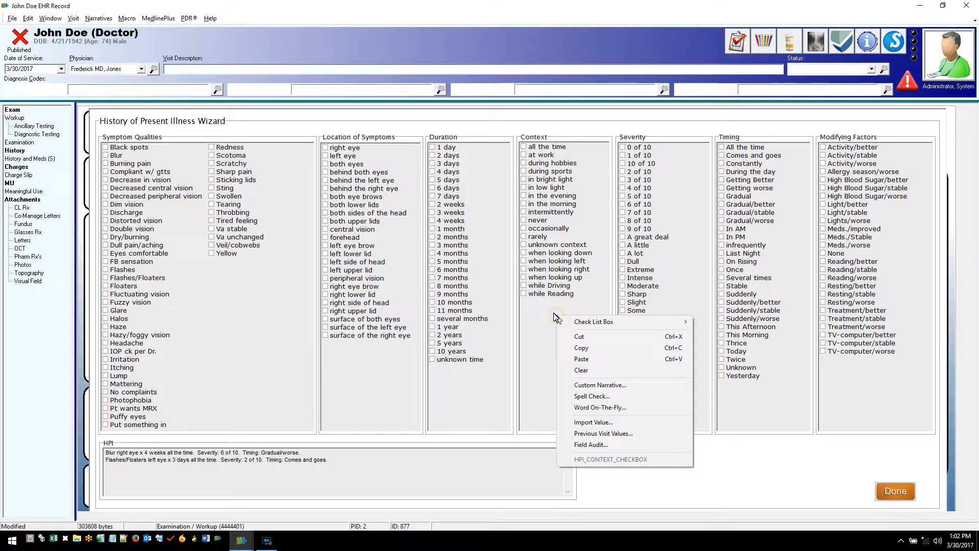
pyautogui.moveTo(605, 325)
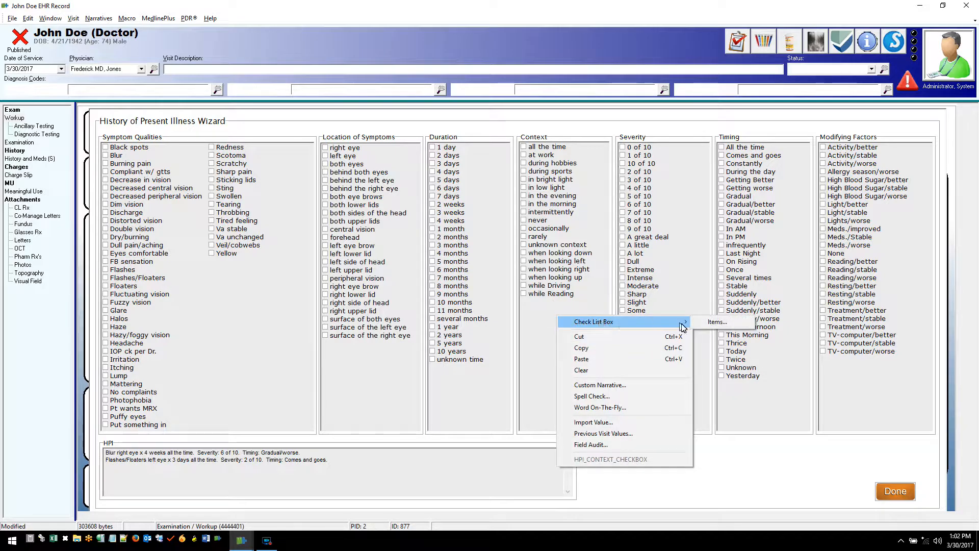
pyautogui.click(717, 322)
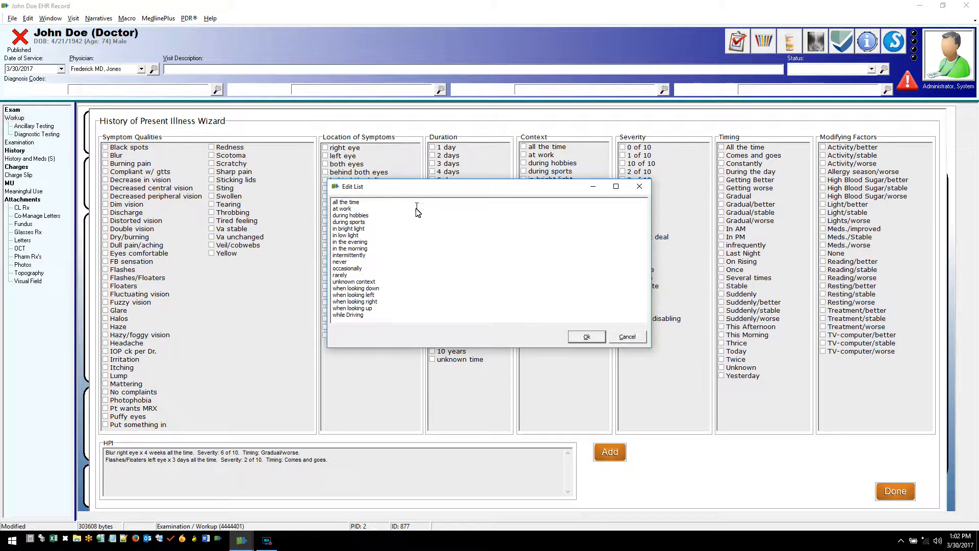
pyautogui.click(626, 338)
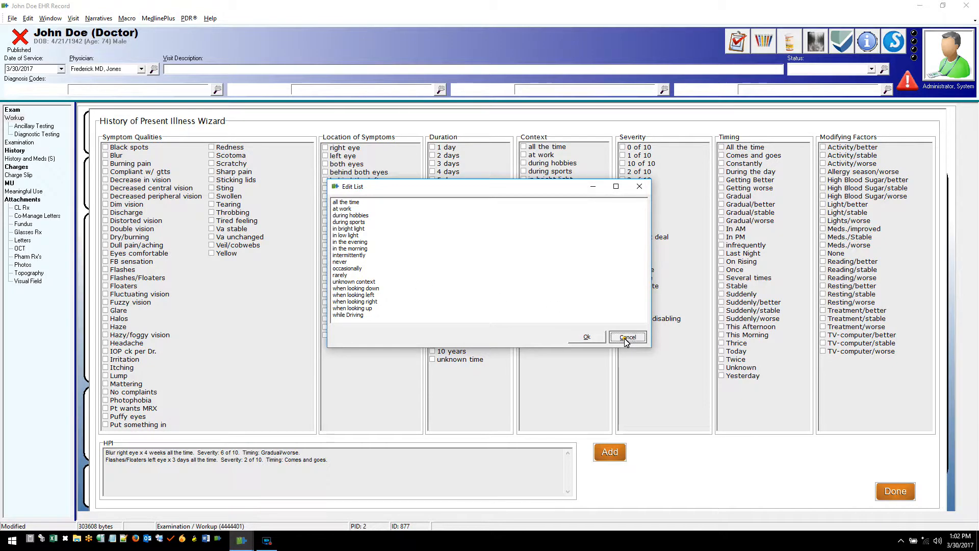
pyautogui.click(896, 491)
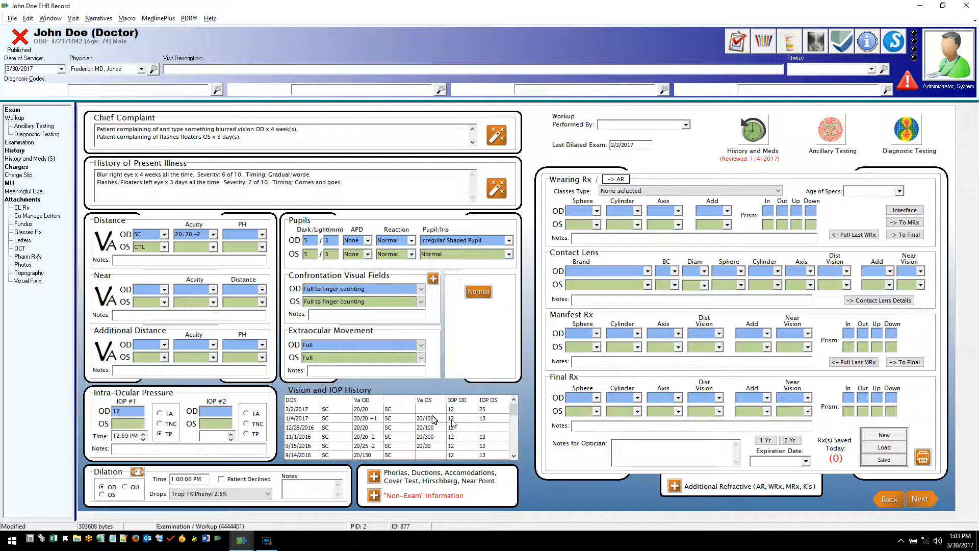
# Set the left eye's distance acuity to 20/300.
pyautogui.click(213, 246)
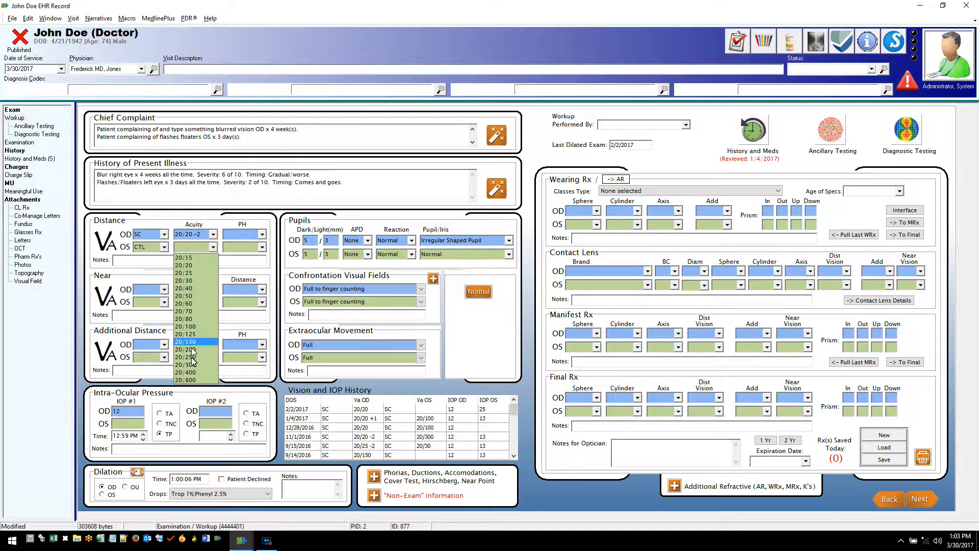
pyautogui.click(186, 321)
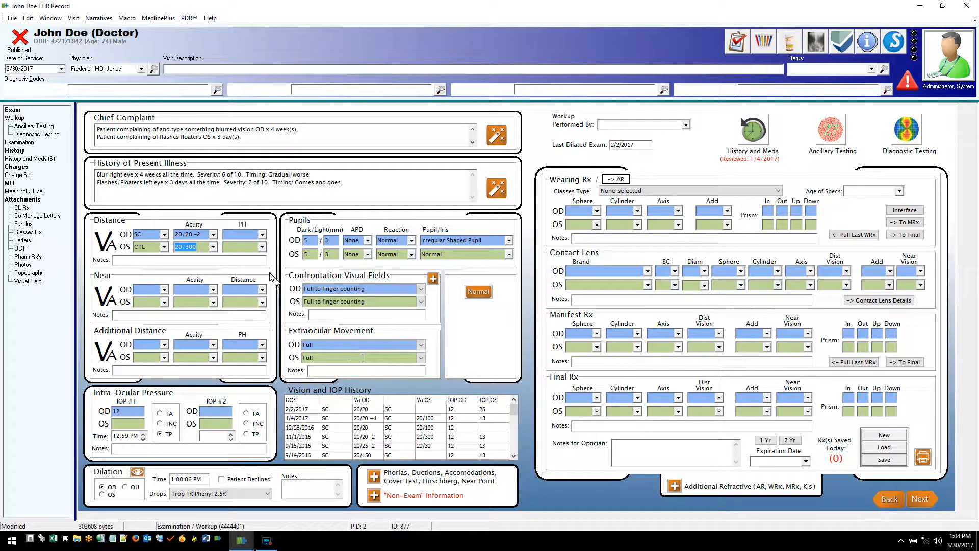
# Review the previous visit values of the right eye's distance acuity and close the list.
pyautogui.rightClick(203, 238)
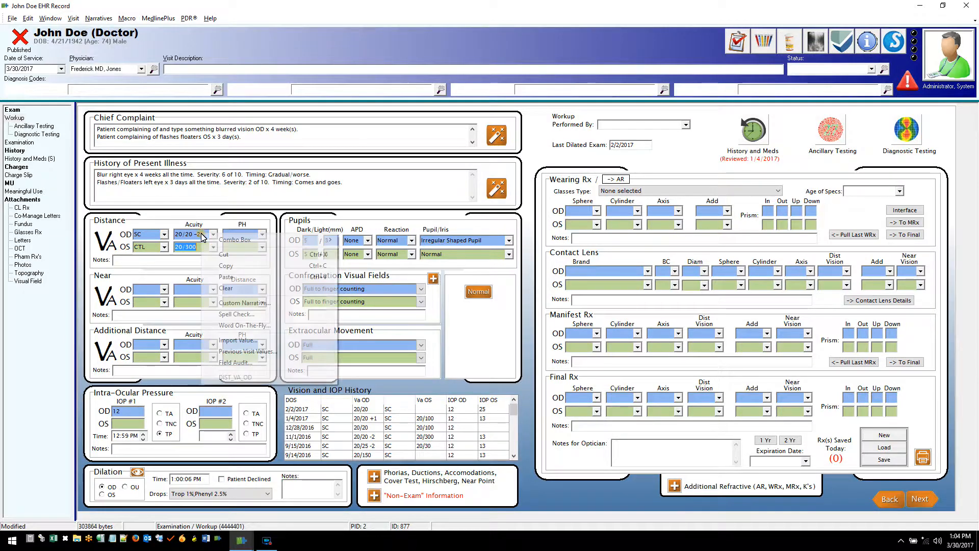
pyautogui.click(264, 352)
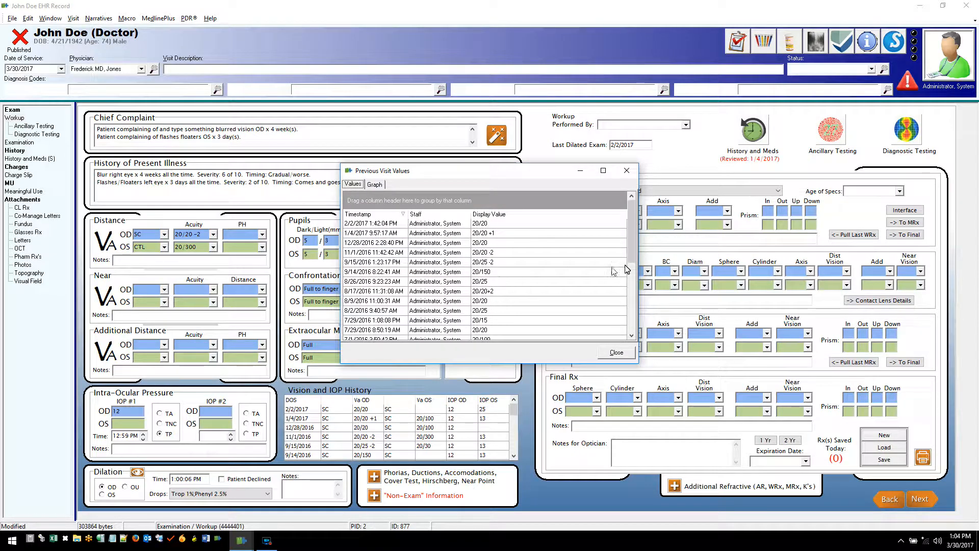
pyautogui.moveTo(632, 223)
pyautogui.mouseDown()
pyautogui.moveTo(633, 295)
pyautogui.moveTo(629, 215)
pyautogui.mouseUp()
pyautogui.click(617, 353)
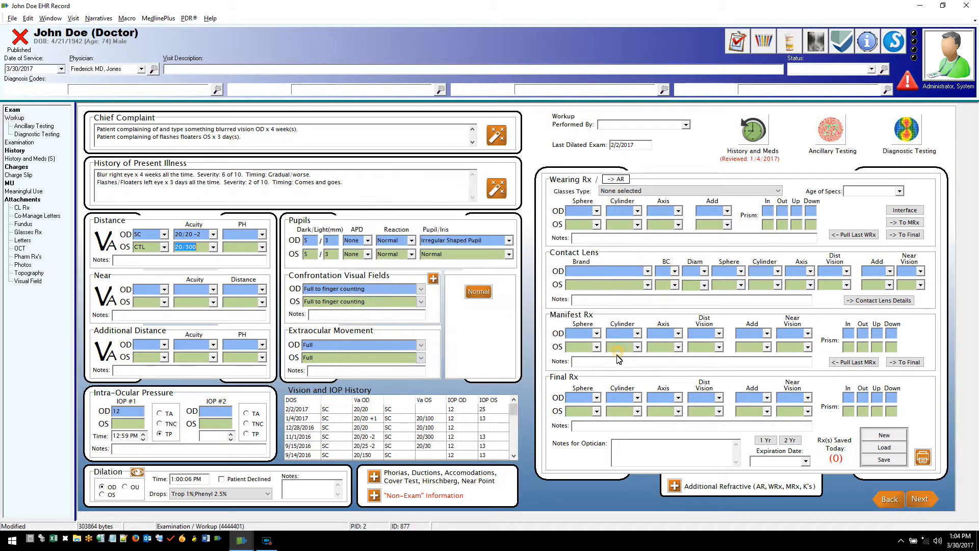
# Review the previous visit values of the right eye's IOP #1 and close the list.
pyautogui.rightClick(130, 412)
pyautogui.click(175, 378)
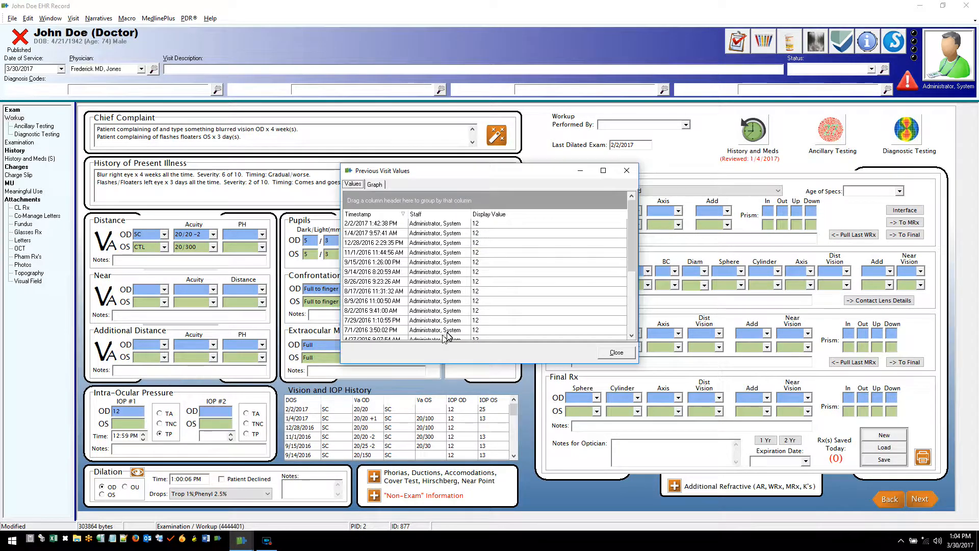
pyautogui.moveTo(632, 215); pyautogui.dragTo(653, 202)
pyautogui.click(621, 353)
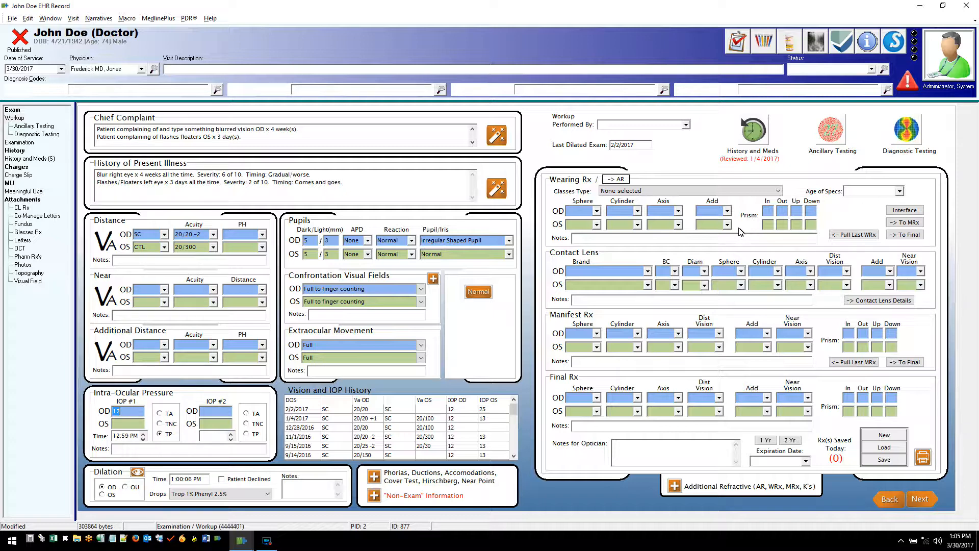
# Import the Wearing Rx values for both eyes from the interface, and view the Auto Refraction section before returning to Wearing Rx.
pyautogui.click(897, 213)
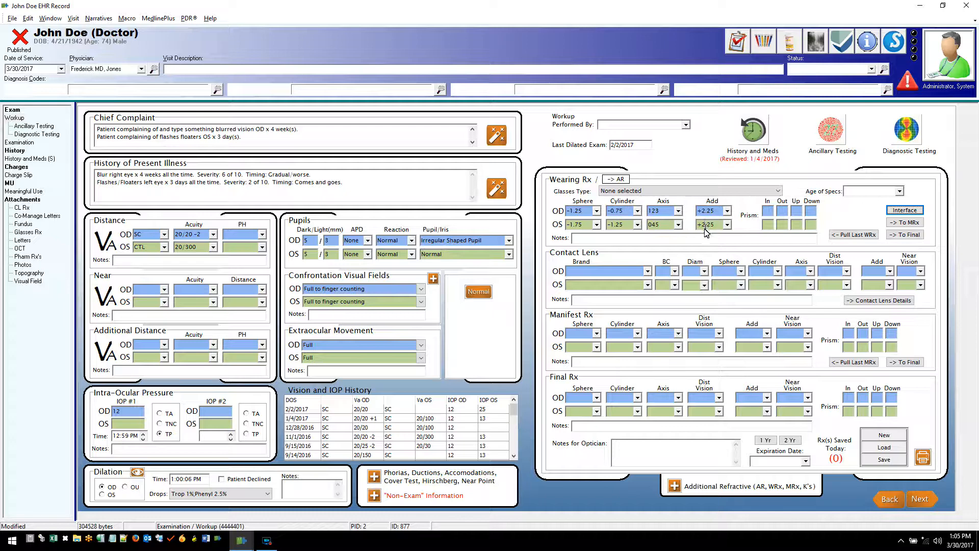
pyautogui.click(618, 179)
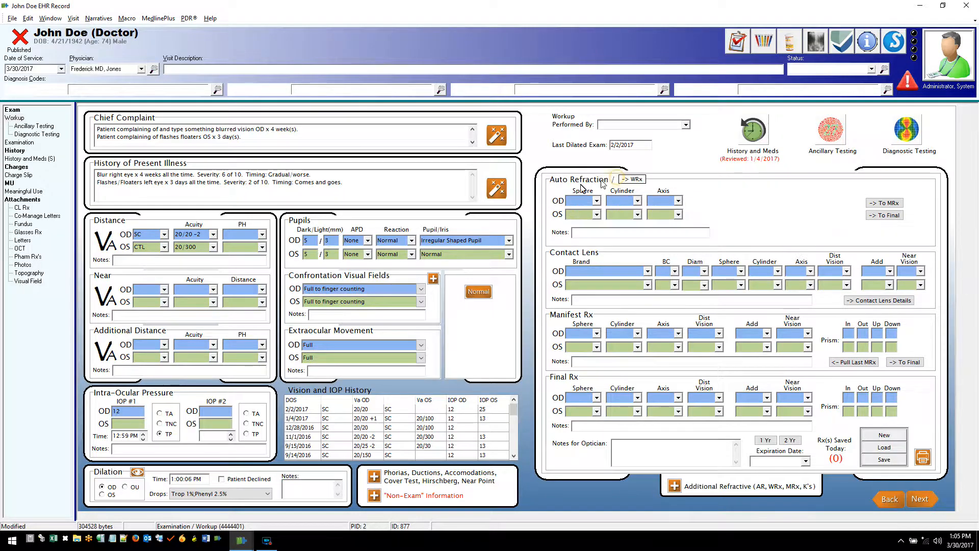
pyautogui.click(638, 183)
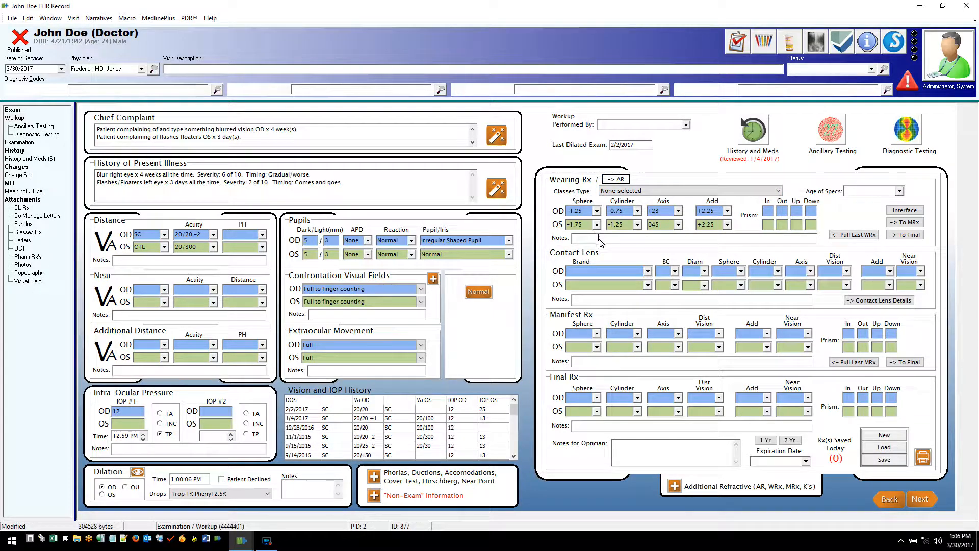
# Copy the Wearing Rx to the Manifest Rx and set its OD sphere to -1.00 and OS cylinder to -1.00.
pyautogui.click(910, 224)
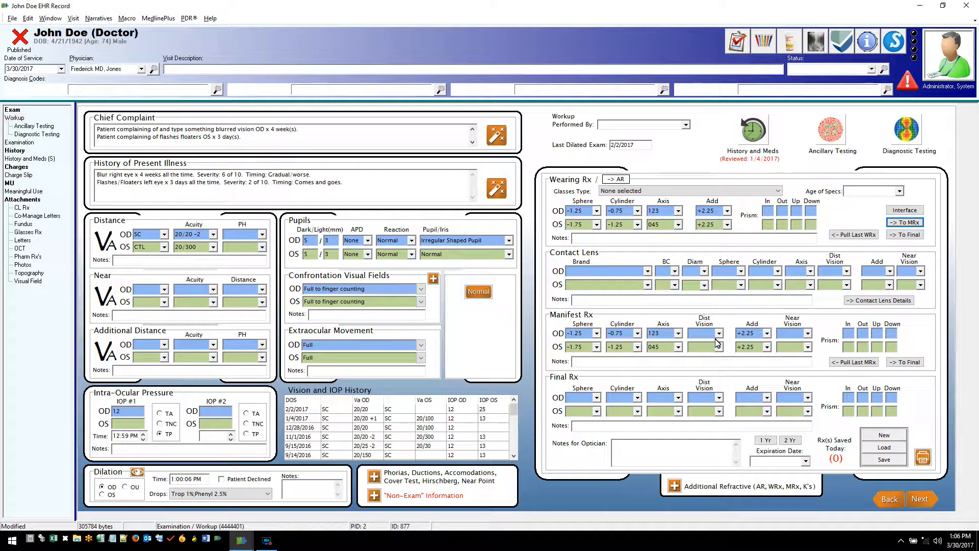
pyautogui.click(596, 333)
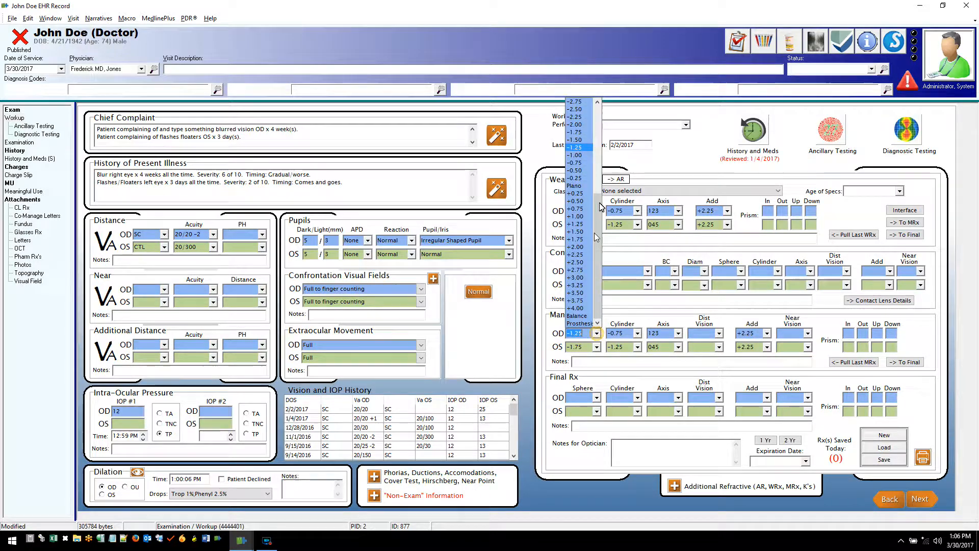
pyautogui.click(577, 151)
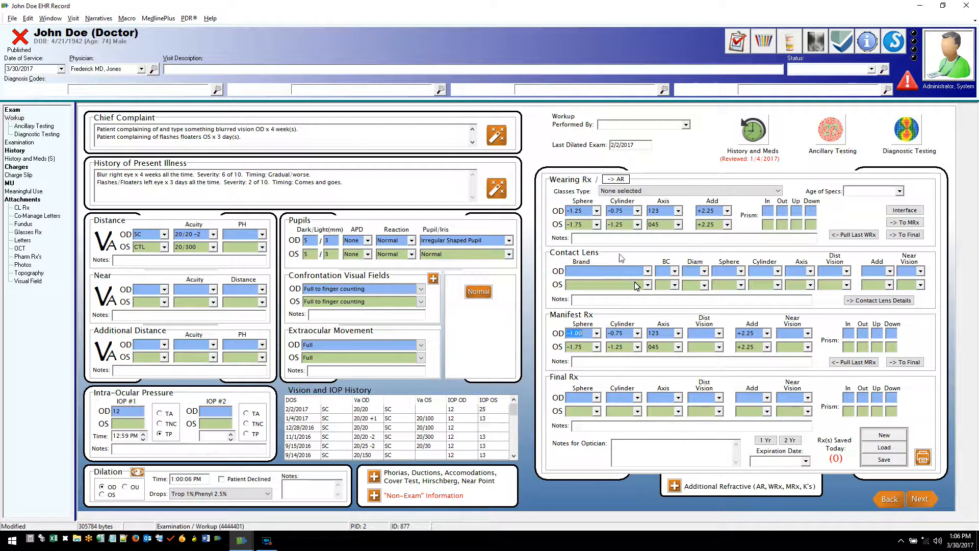
pyautogui.click(637, 347)
pyautogui.click(622, 388)
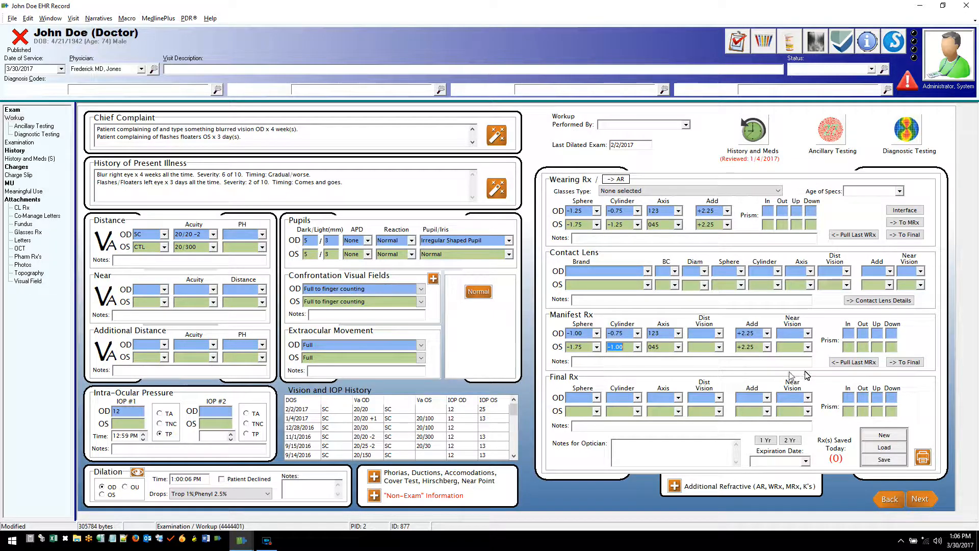
# Copy the Manifest Rx to the Final Rx and enter the optician note "Progressive, rose tint, AR coating".
pyautogui.click(906, 363)
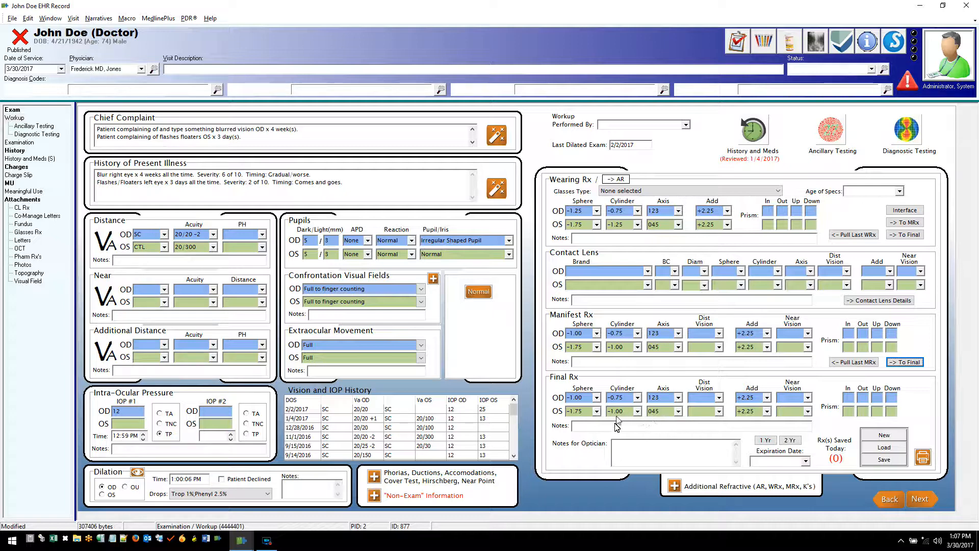
pyautogui.click(628, 447)
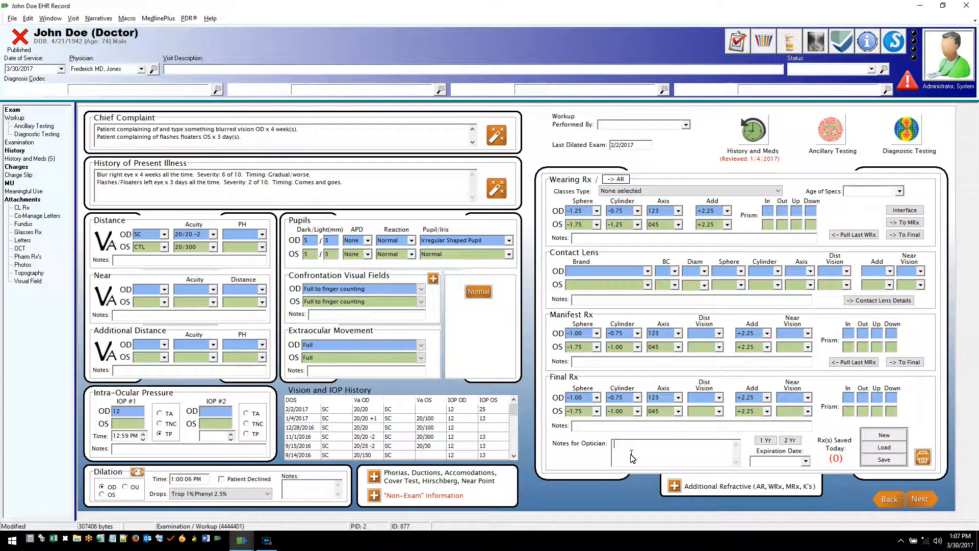
pyautogui.write('Progressive, rose tint, AR coating')
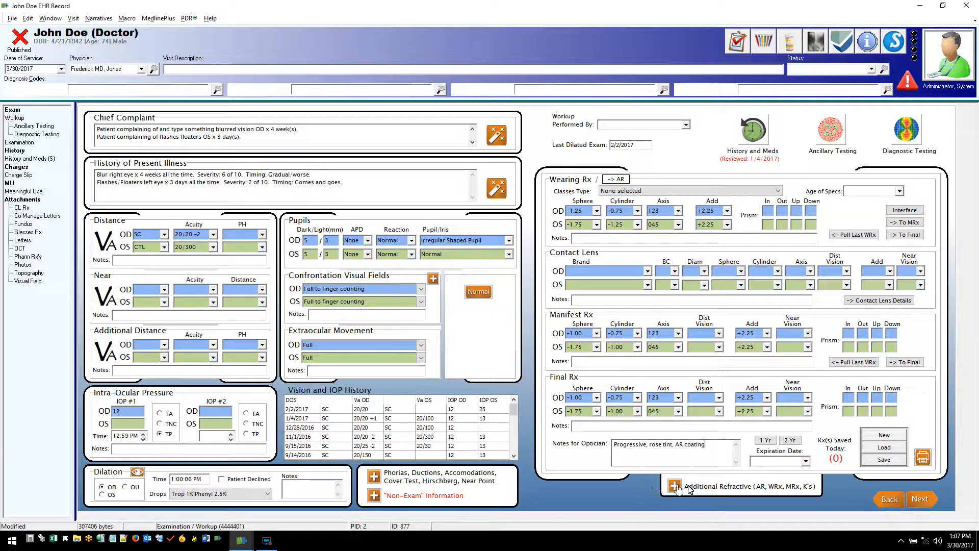
# Give the Final Rx a two-year expiration and save the prescription.
pyautogui.click(790, 440)
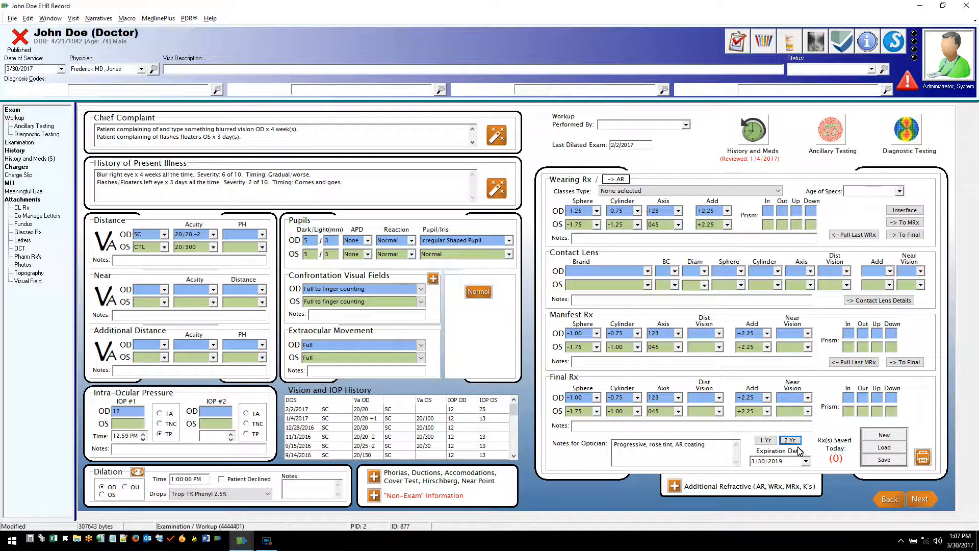
pyautogui.click(885, 461)
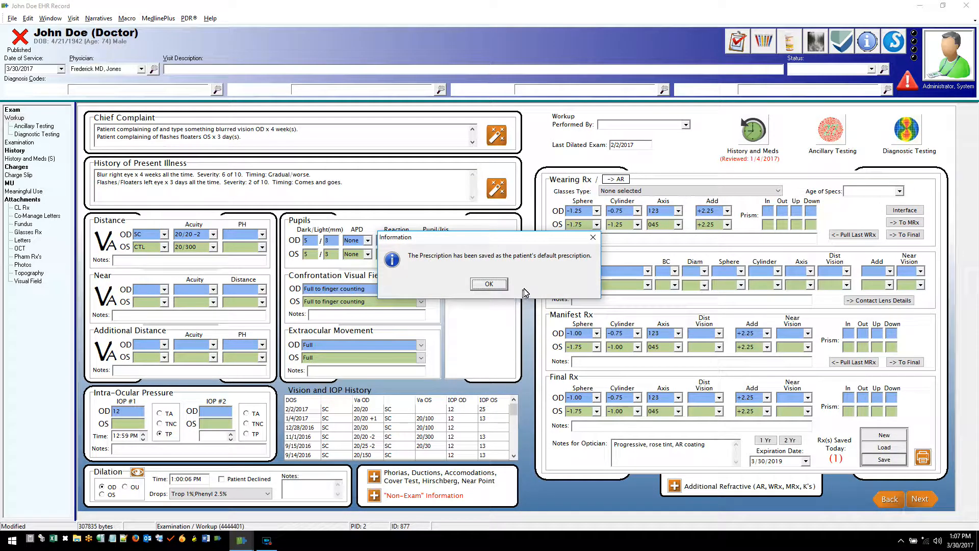
pyautogui.click(491, 284)
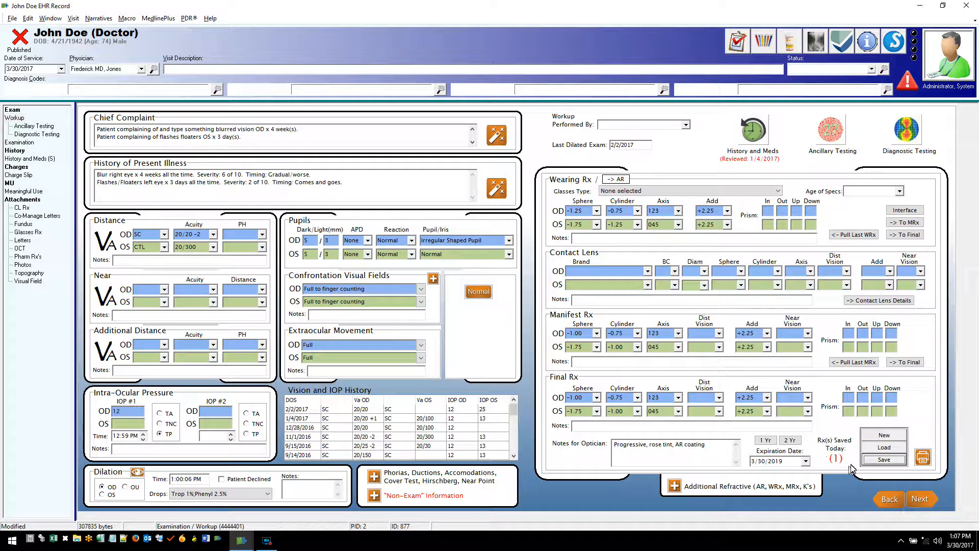
# Set the Final Rx sphere to Plano for OD and -0.75 for OS.
pyautogui.click(597, 398)
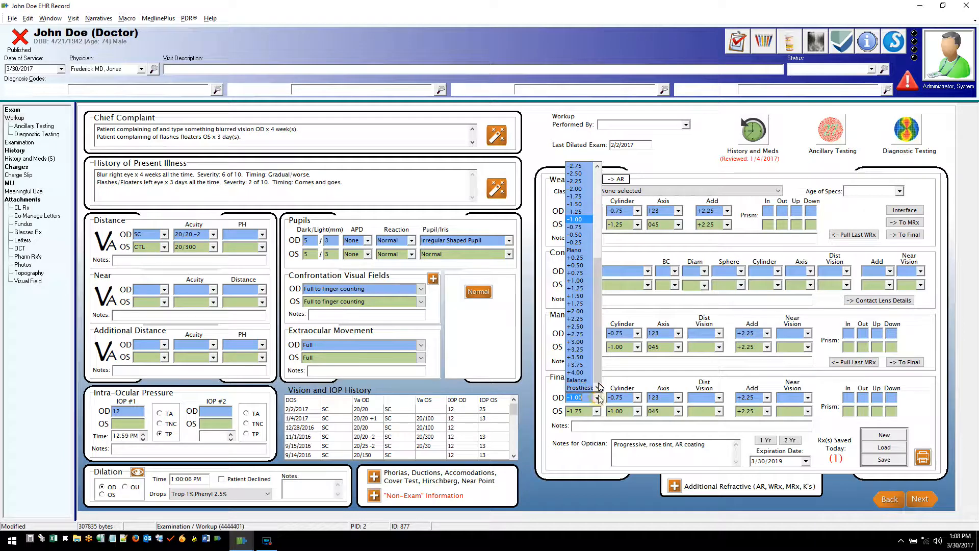
pyautogui.click(586, 250)
pyautogui.click(598, 412)
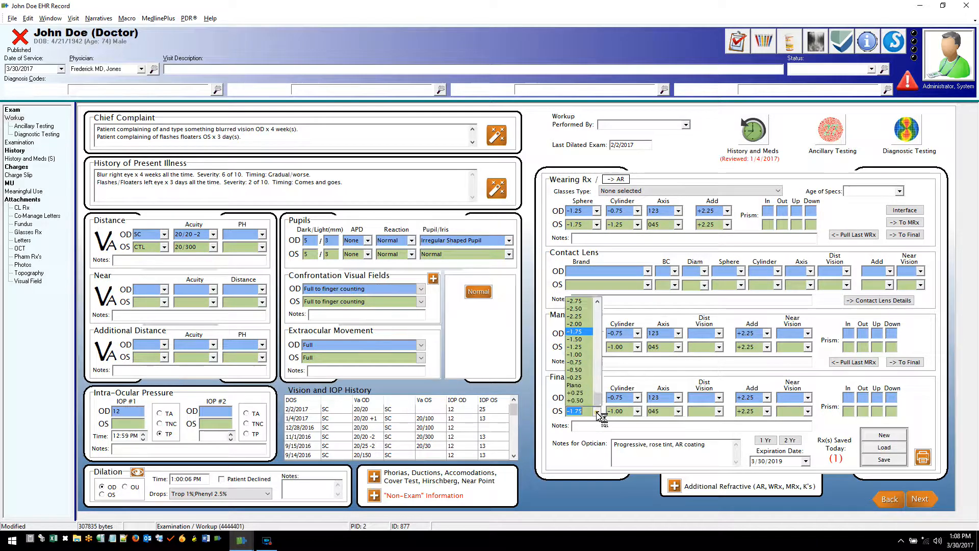
pyautogui.click(582, 248)
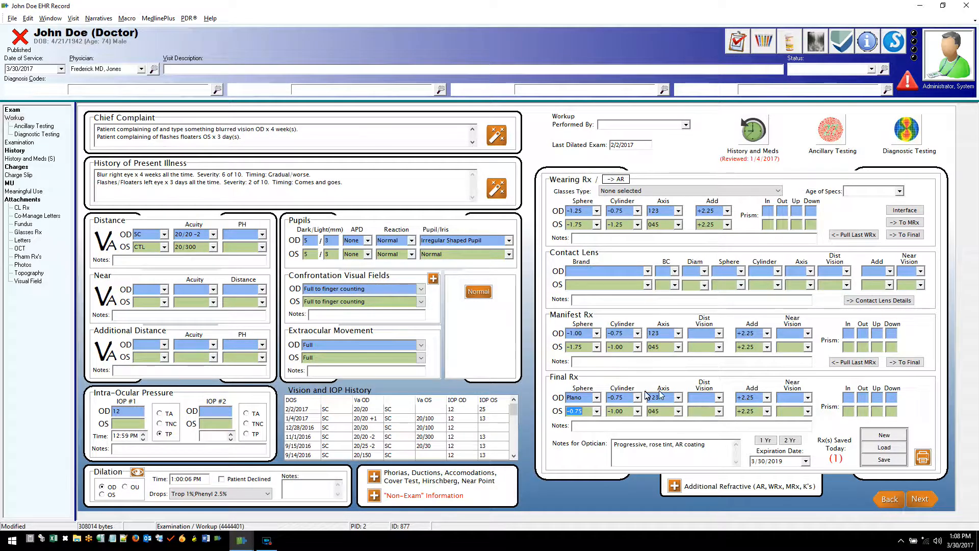
# Set the Final Rx add to +1.25 for both eyes.
pyautogui.click(755, 399)
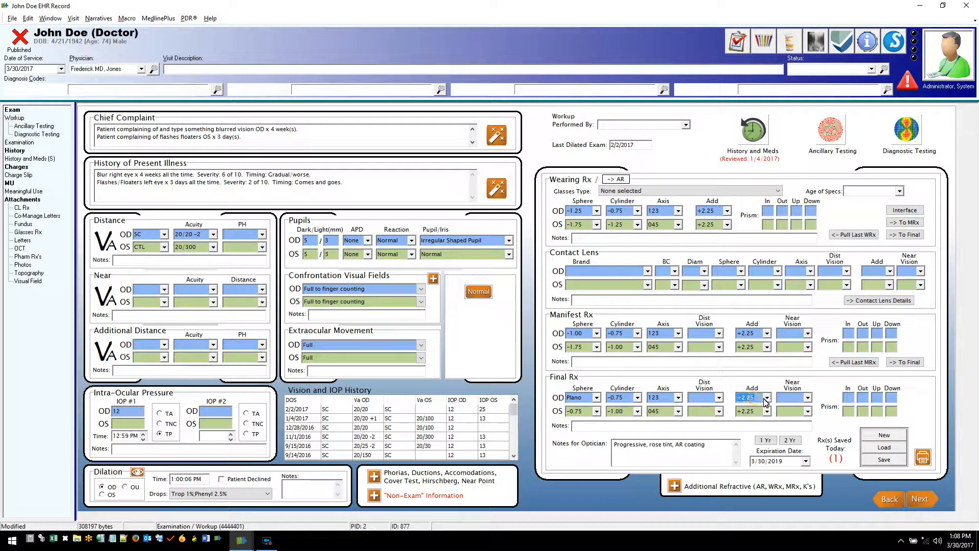
pyautogui.click(765, 399)
pyautogui.click(754, 423)
pyautogui.click(766, 412)
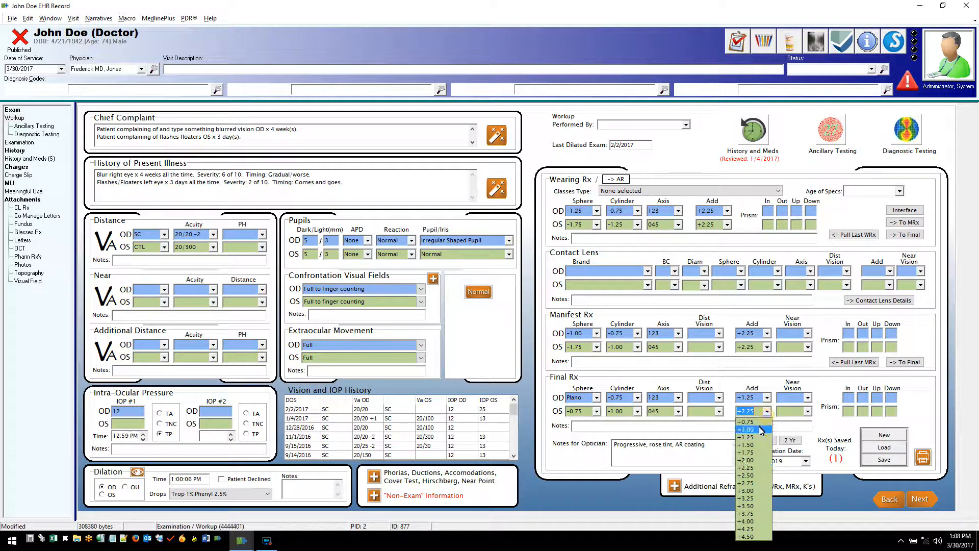
pyautogui.click(754, 437)
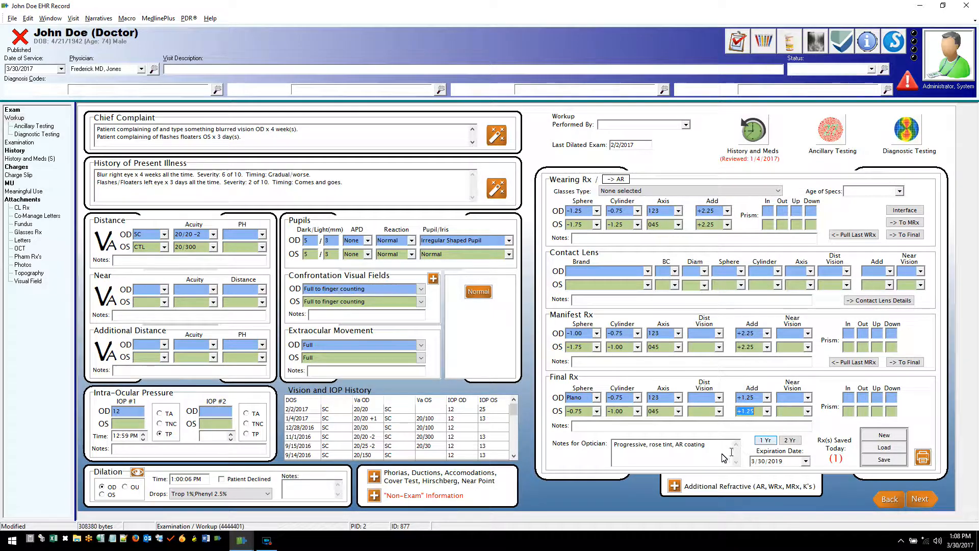
# Replace the optician note with "Computer bifocal" and save this Final Rx as another prescription.
pyautogui.moveTo(729, 445); pyautogui.dragTo(616, 446)
pyautogui.write('Compuyter')
pyautogui.write('r bi')
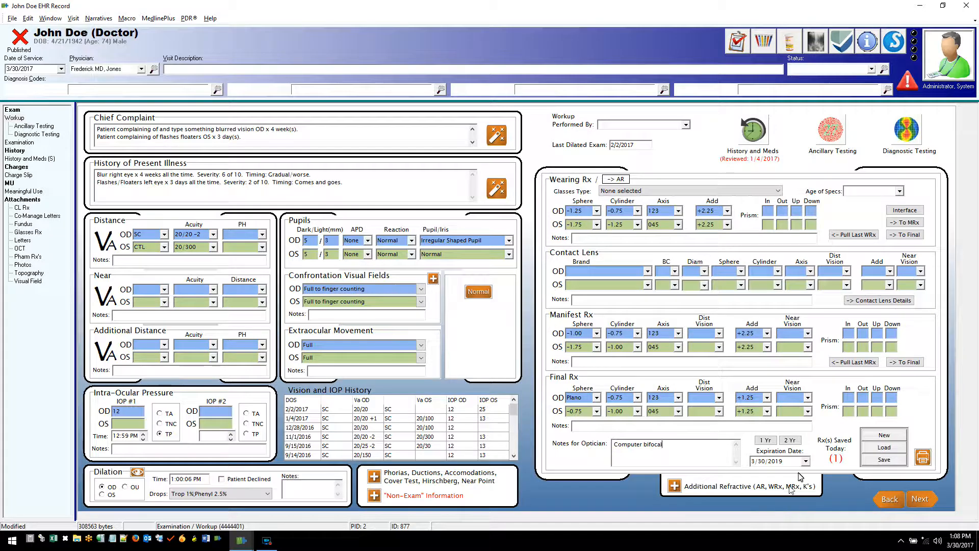
pyautogui.click(891, 464)
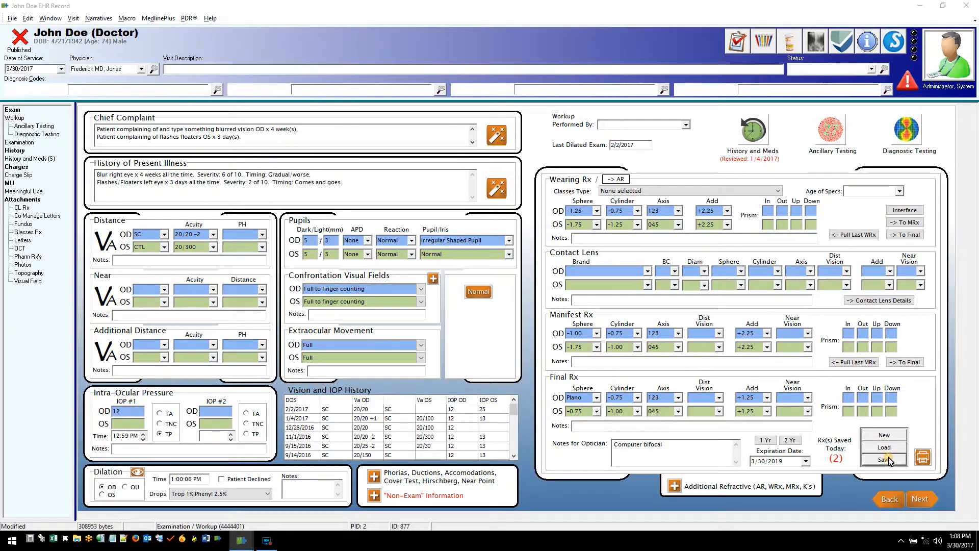
pyautogui.click(488, 284)
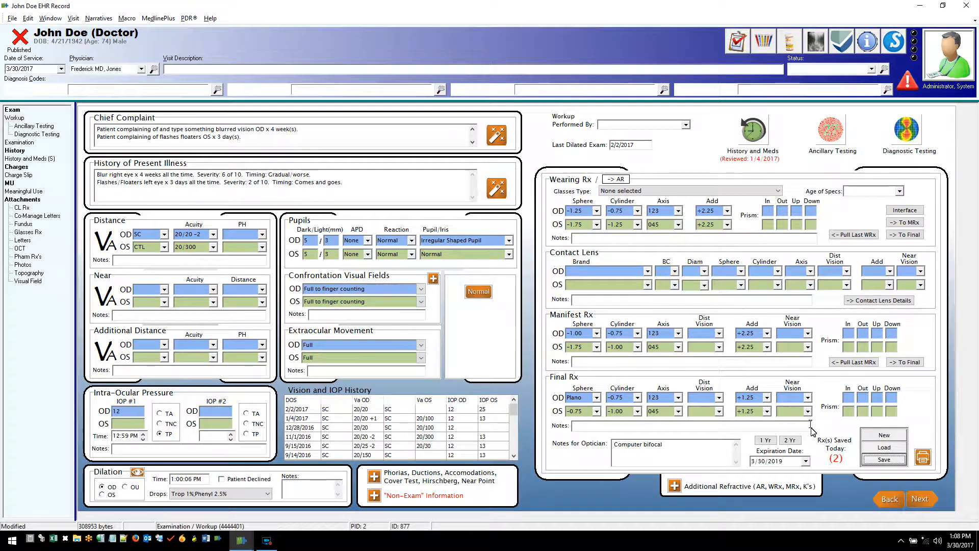
# Widen the Prescription Selector to show the notes and load the 3/30/2017 "Progressive, rose tint, AR coating" prescription into the Final Rx.
pyautogui.click(878, 448)
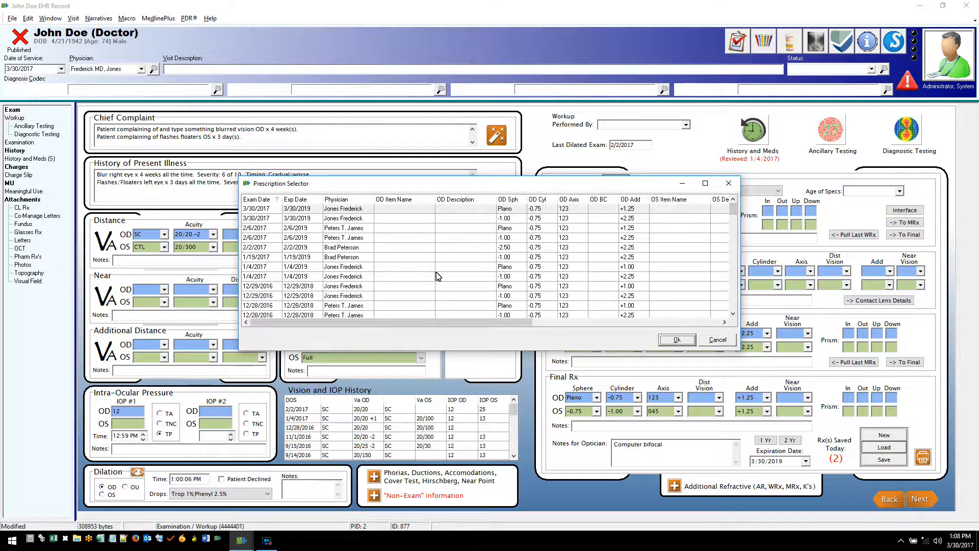
pyautogui.moveTo(733, 209)
pyautogui.mouseDown()
pyautogui.moveTo(742, 306)
pyautogui.moveTo(750, 206)
pyautogui.mouseUp()
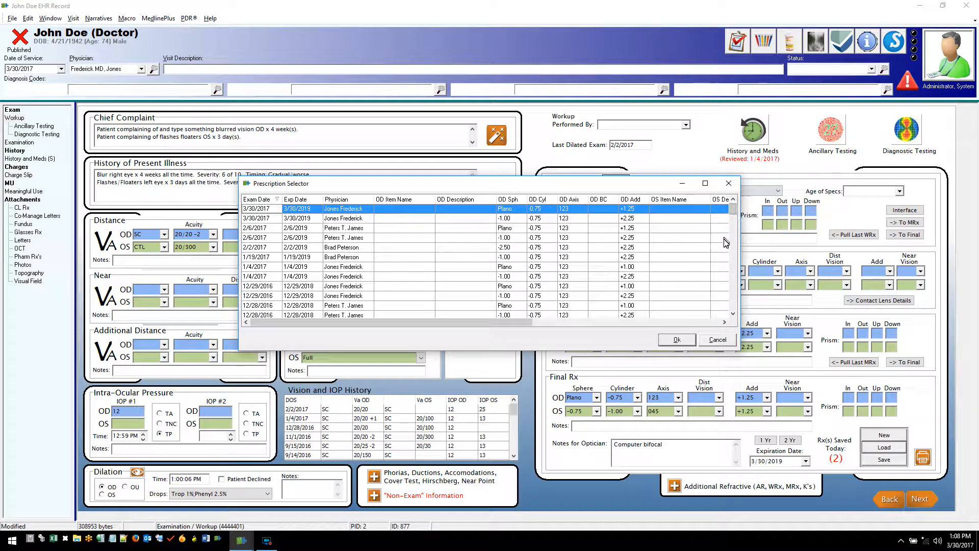
pyautogui.click(283, 219)
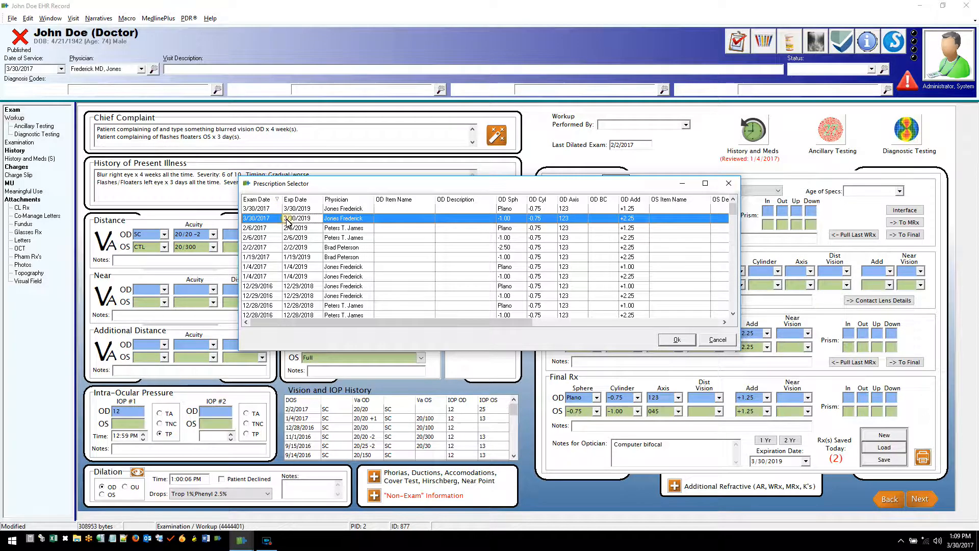
pyautogui.moveTo(741, 229); pyautogui.dragTo(962, 230)
pyautogui.moveTo(781, 183); pyautogui.dragTo(596, 188)
pyautogui.moveTo(776, 247); pyautogui.dragTo(873, 251)
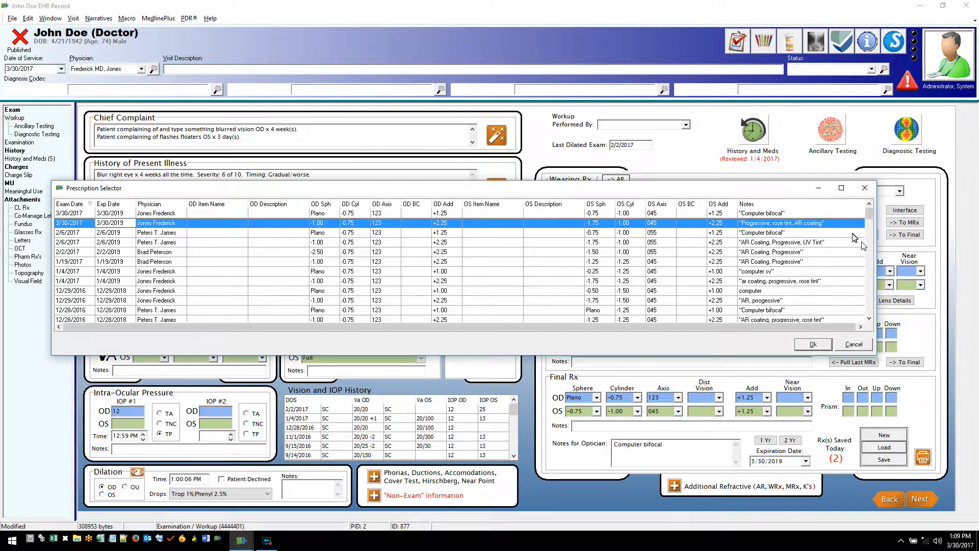
pyautogui.moveTo(777, 193); pyautogui.dragTo(809, 191)
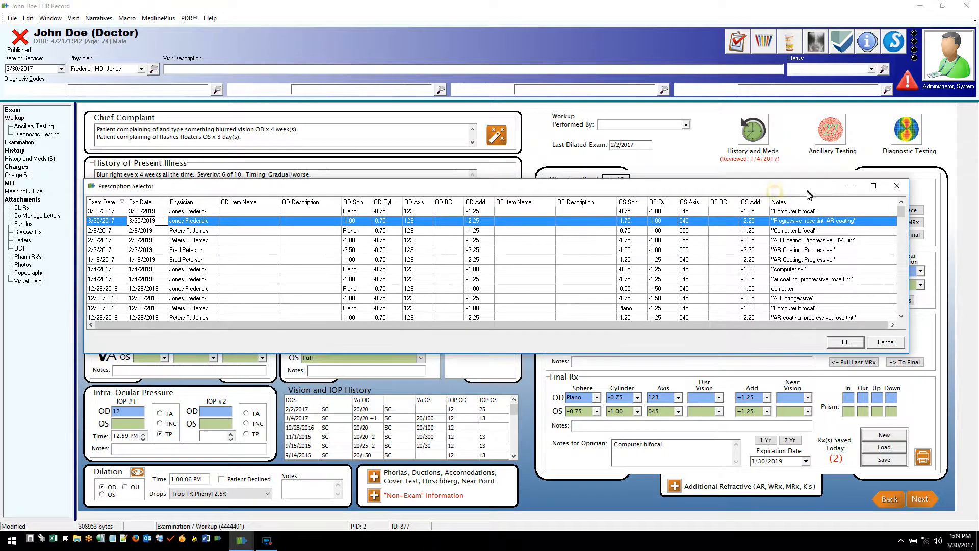
pyautogui.click(845, 342)
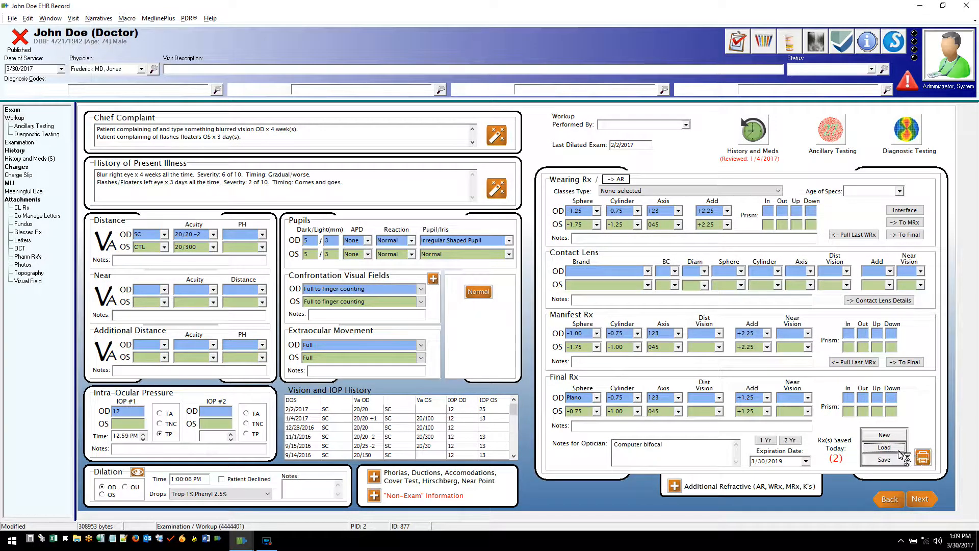
# Load the 8/9/2016 prescription noted "sv computer" into the Final Rx and give it a two-year expiration.
pyautogui.click(884, 447)
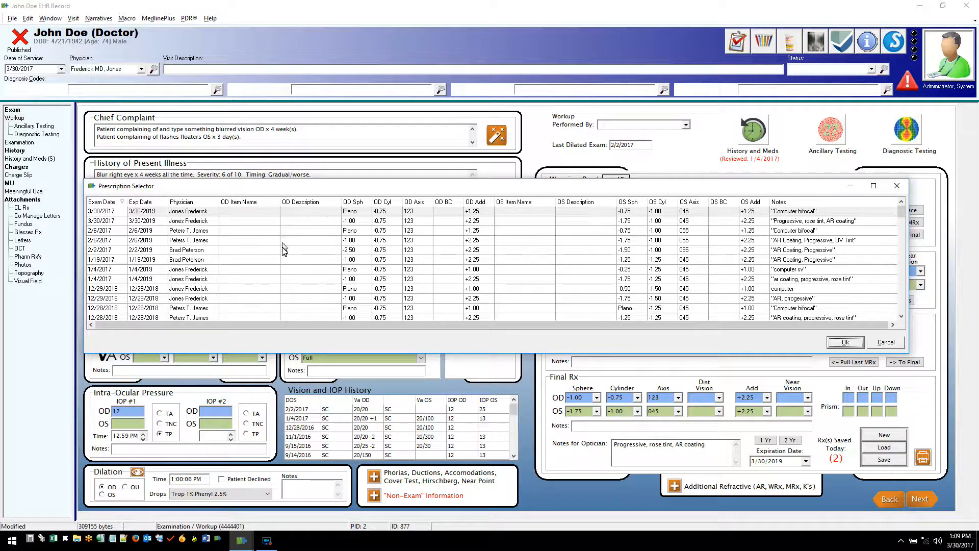
pyautogui.moveTo(901, 216); pyautogui.dragTo(916, 253)
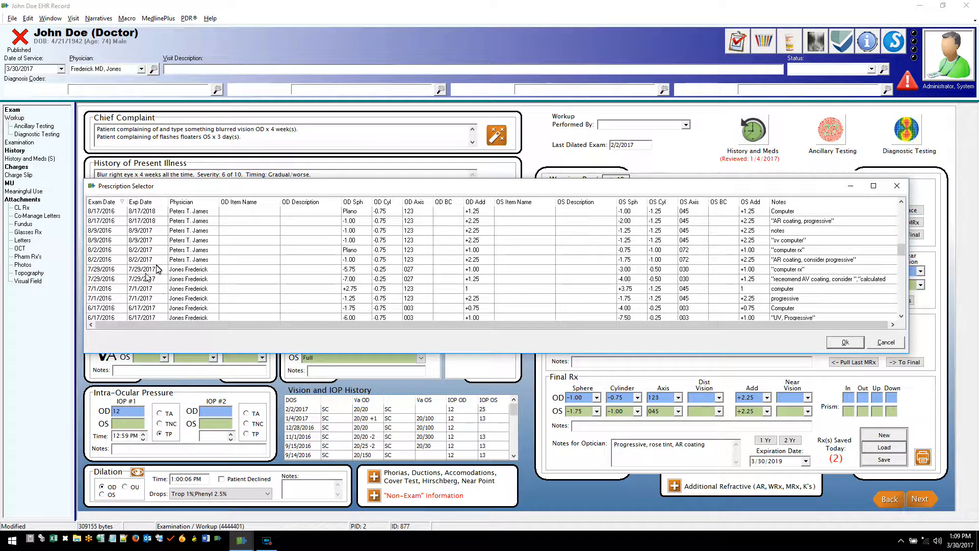
pyautogui.click(188, 241)
pyautogui.doubleClick(187, 241)
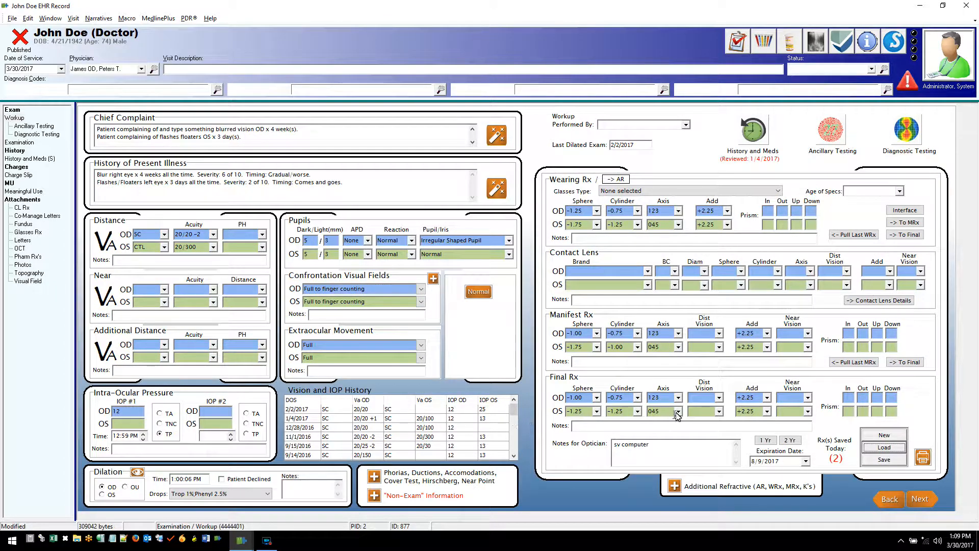
pyautogui.click(791, 440)
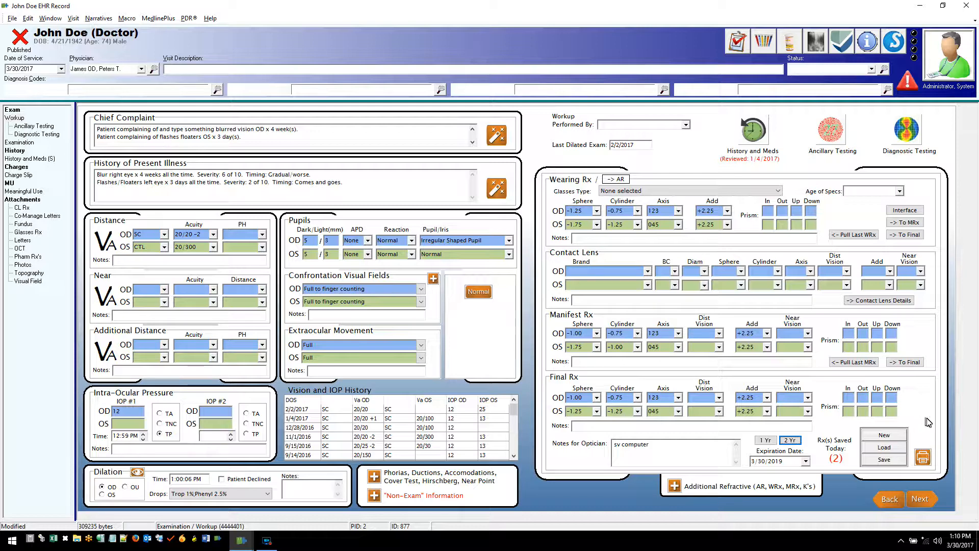
# Generate the printable document of the Final Rx for review and close it without saving.
pyautogui.click(922, 457)
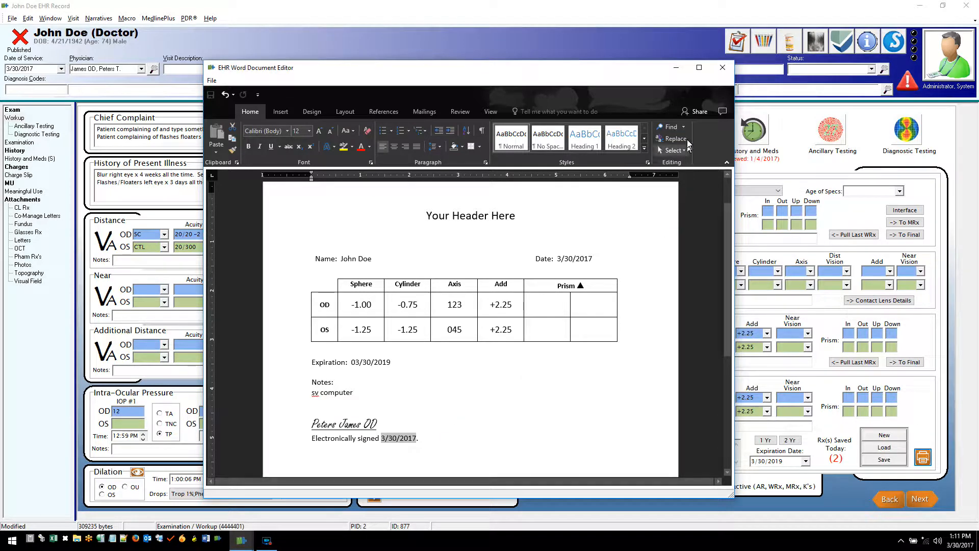
pyautogui.click(723, 68)
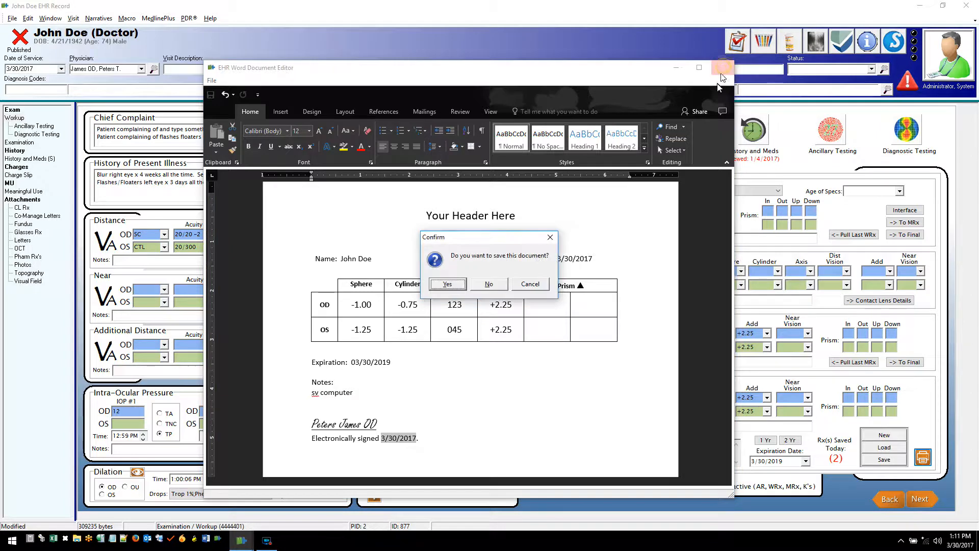
pyautogui.click(491, 284)
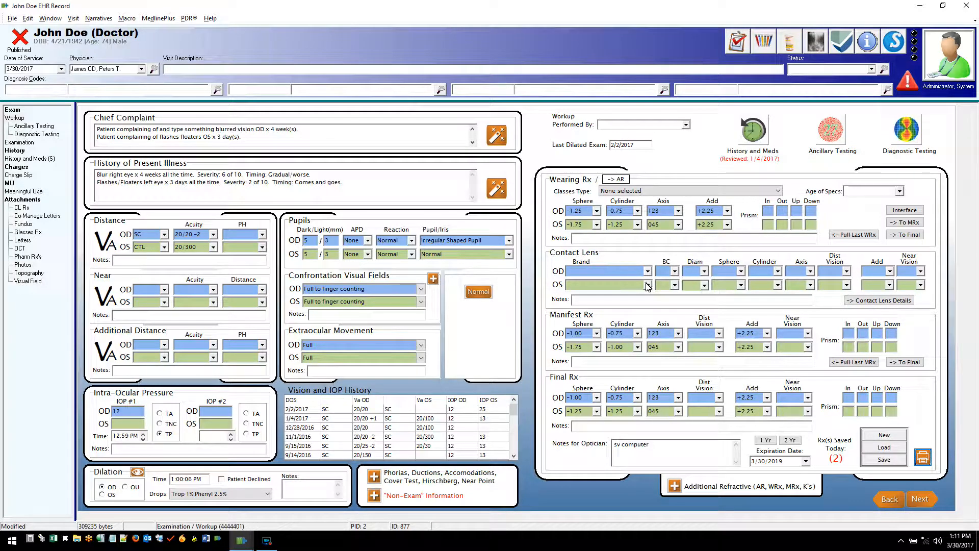
# Set the contact lens brand to Acuvue 2 for both eyes in the workup.
pyautogui.click(648, 273)
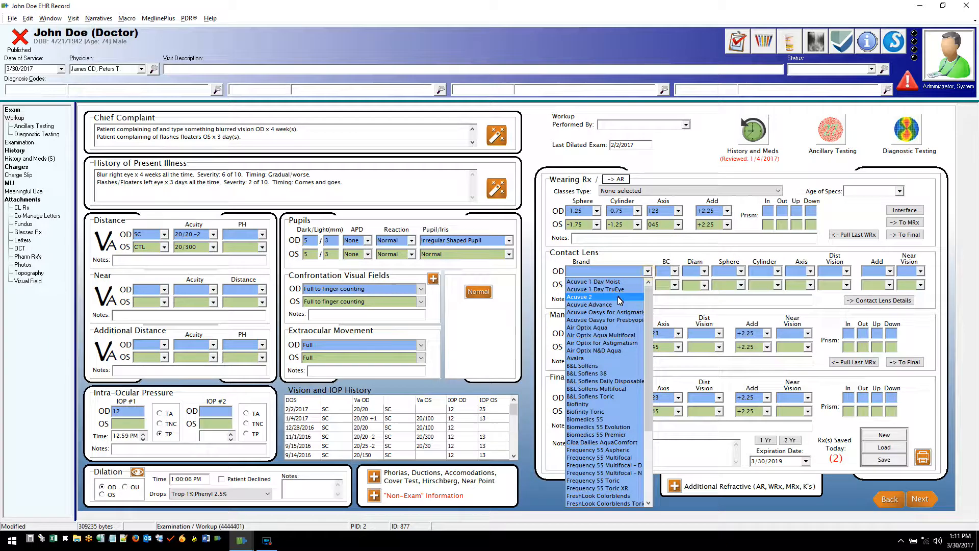
pyautogui.click(611, 294)
pyautogui.click(639, 289)
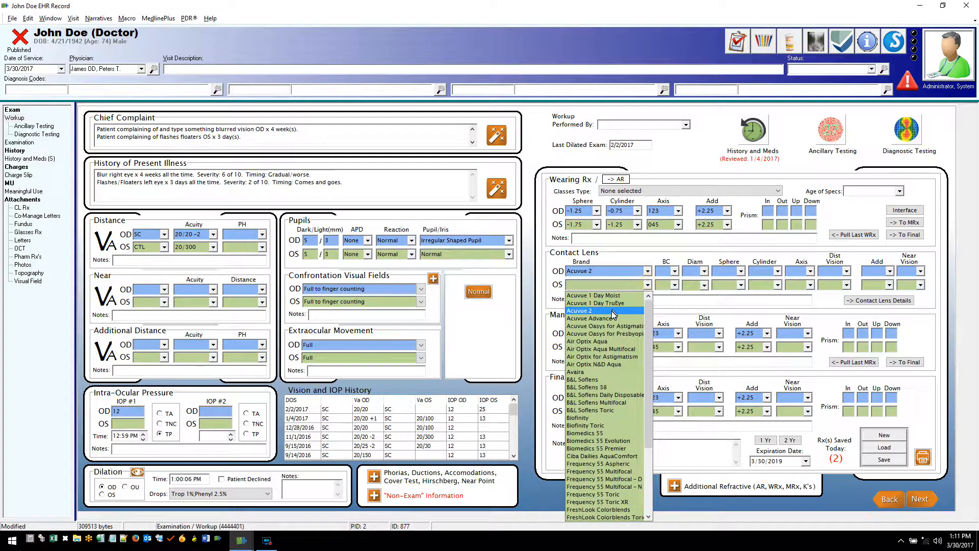
pyautogui.click(610, 306)
# Set the contact lens base curve to 8.3 and the diameter to 14.0 for both eyes.
pyautogui.click(677, 274)
pyautogui.click(663, 296)
pyautogui.click(674, 285)
pyautogui.click(664, 311)
pyautogui.click(703, 271)
pyautogui.click(694, 290)
pyautogui.click(704, 284)
pyautogui.click(698, 303)
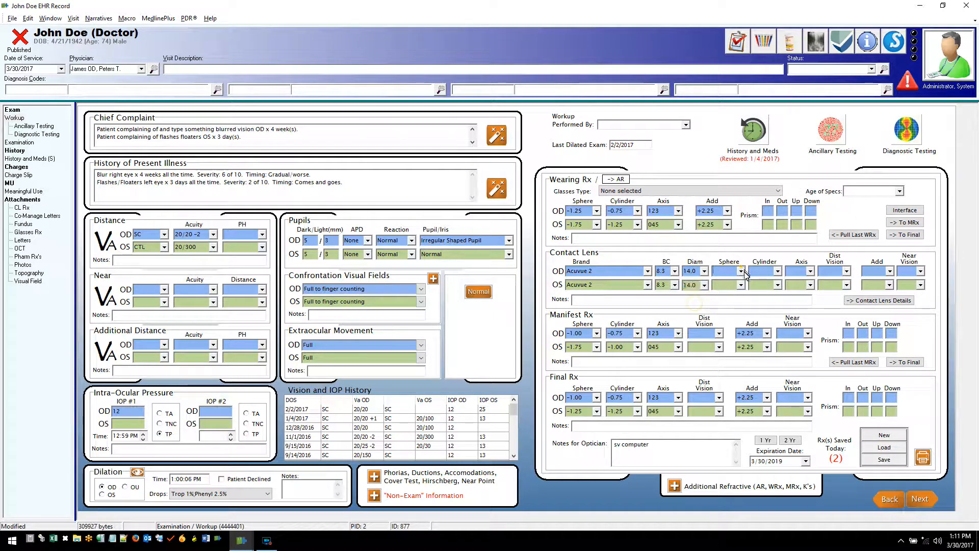
# Set the contact lens sphere to -6.25 for OD and -7.25 for OS.
pyautogui.click(740, 271)
pyautogui.click(725, 335)
pyautogui.click(740, 285)
pyautogui.click(723, 319)
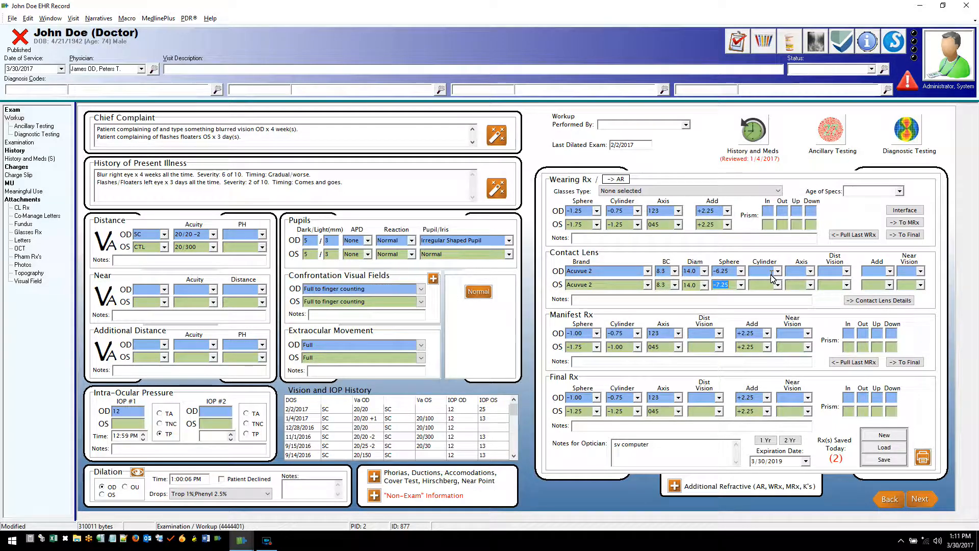
# Open the contact lens details, copy both current lenses to the Final Contact Lens Rx and give it a one-year expiration.
pyautogui.click(867, 302)
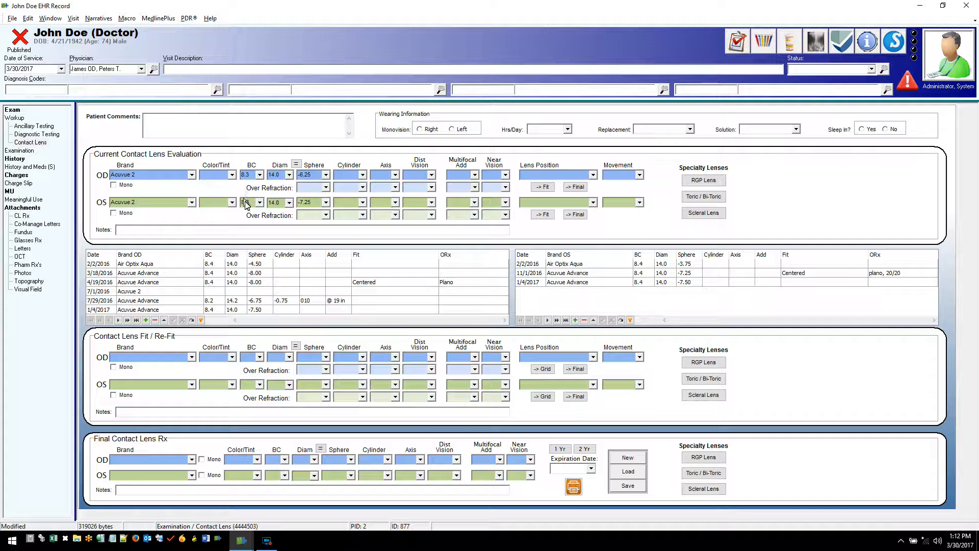
pyautogui.click(578, 186)
pyautogui.click(578, 214)
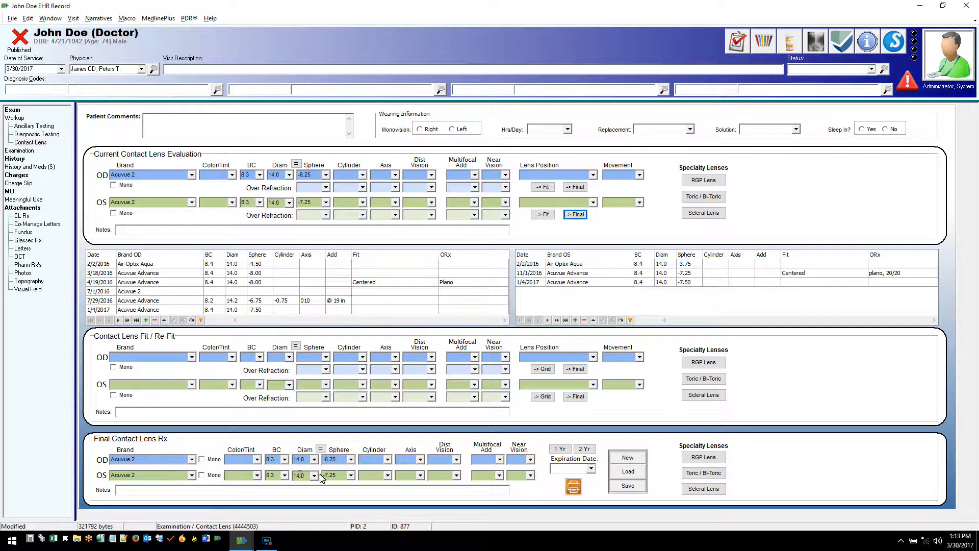
pyautogui.click(560, 449)
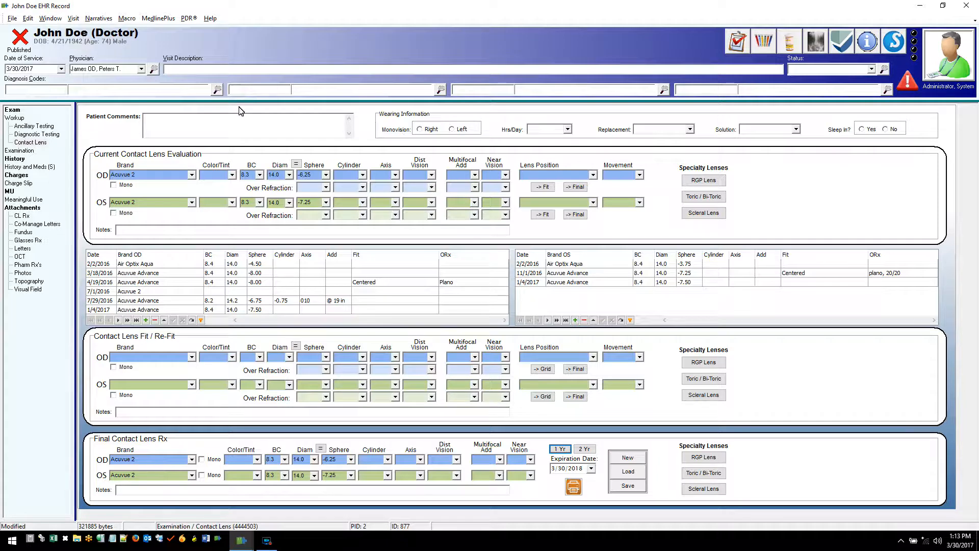
# Record the current contact lens distance vision as 20/50 for OD and 20/60 for OS.
pyautogui.click(431, 176)
pyautogui.click(414, 212)
pyautogui.click(432, 203)
pyautogui.click(414, 255)
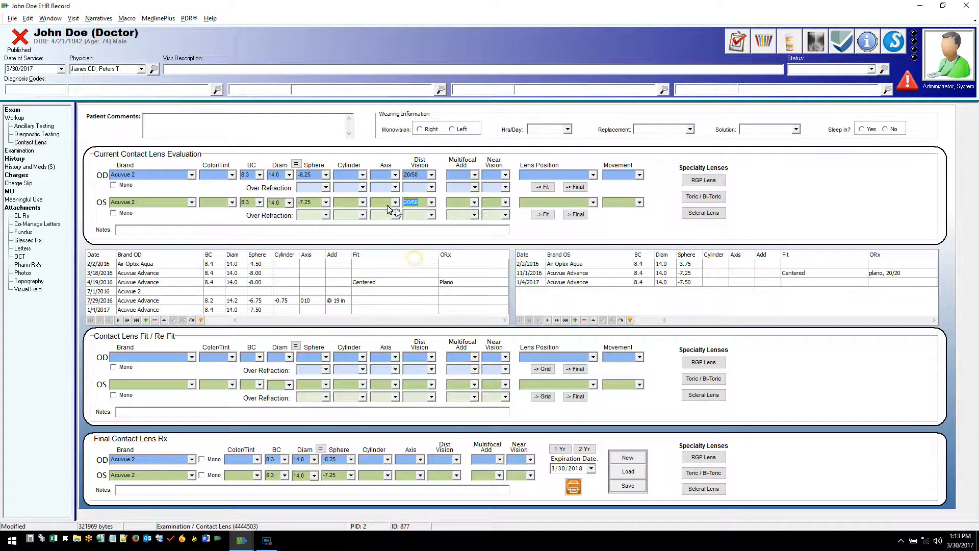
# Set the over-refraction sphere of the current contact lenses to -0.50 for OD and +0.50 for OS.
pyautogui.click(326, 187)
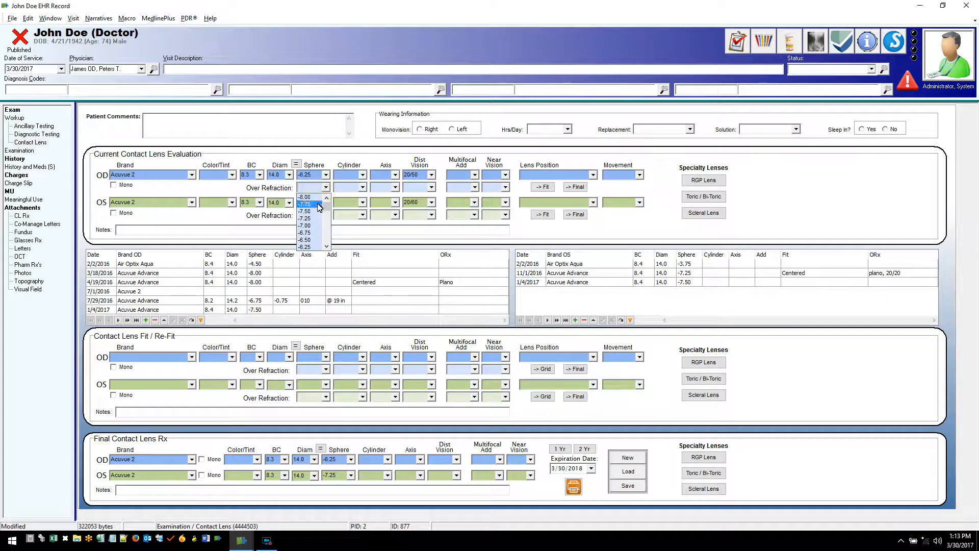
pyautogui.click(316, 212)
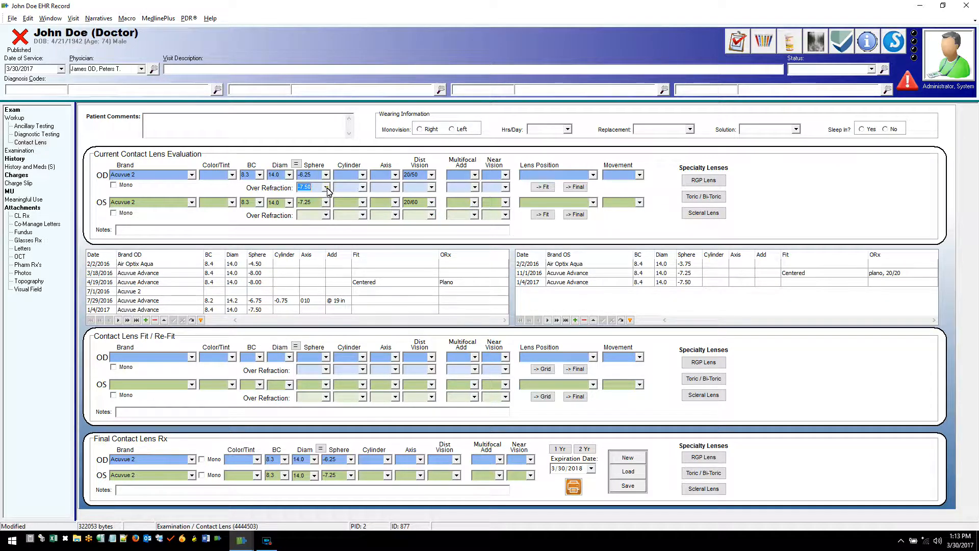
pyautogui.click(326, 187)
pyautogui.moveTo(328, 208); pyautogui.dragTo(333, 228)
pyautogui.click(306, 218)
pyautogui.click(327, 216)
pyautogui.moveTo(327, 234); pyautogui.dragTo(328, 253)
pyautogui.click(308, 253)
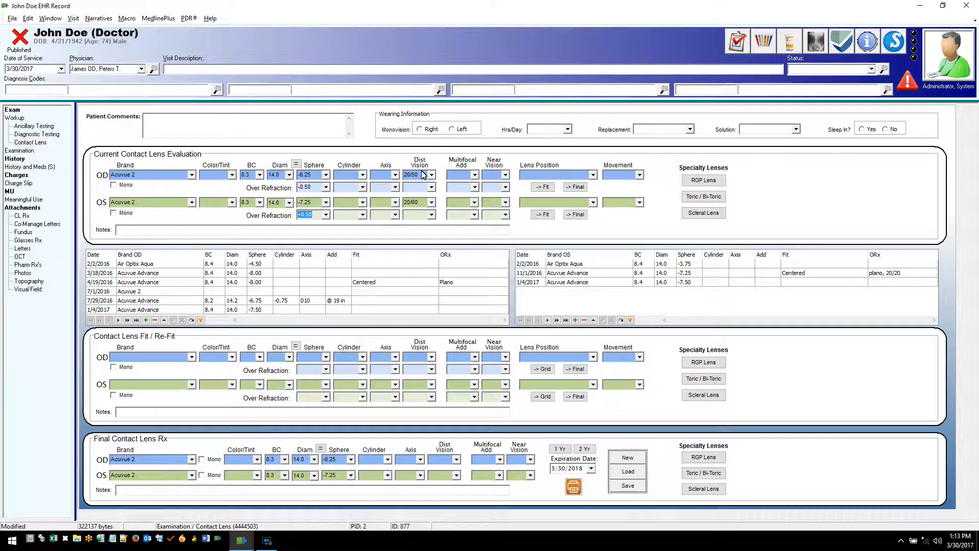
# Record the over-refraction distance vision of the current contact lenses as 20/20 for both eyes.
pyautogui.click(432, 214)
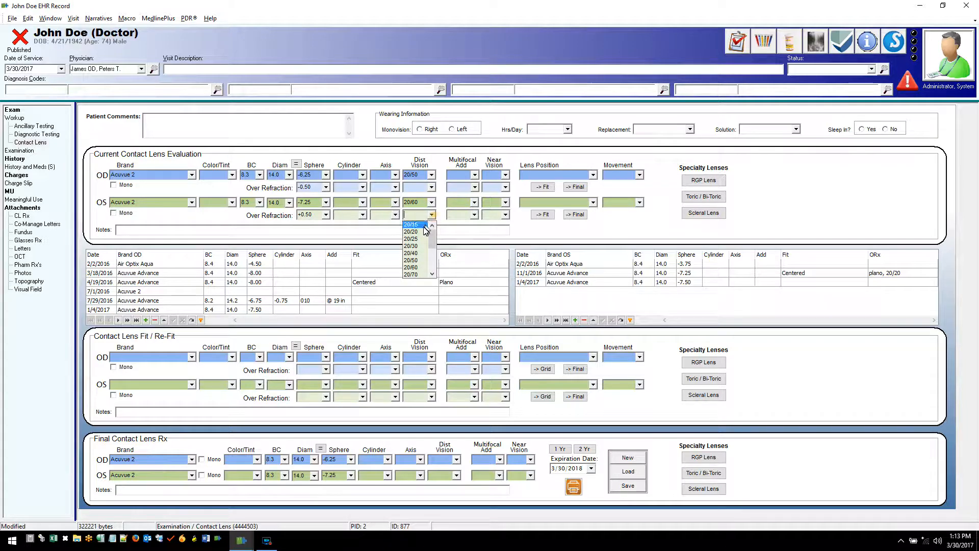
pyautogui.click(420, 232)
pyautogui.click(431, 188)
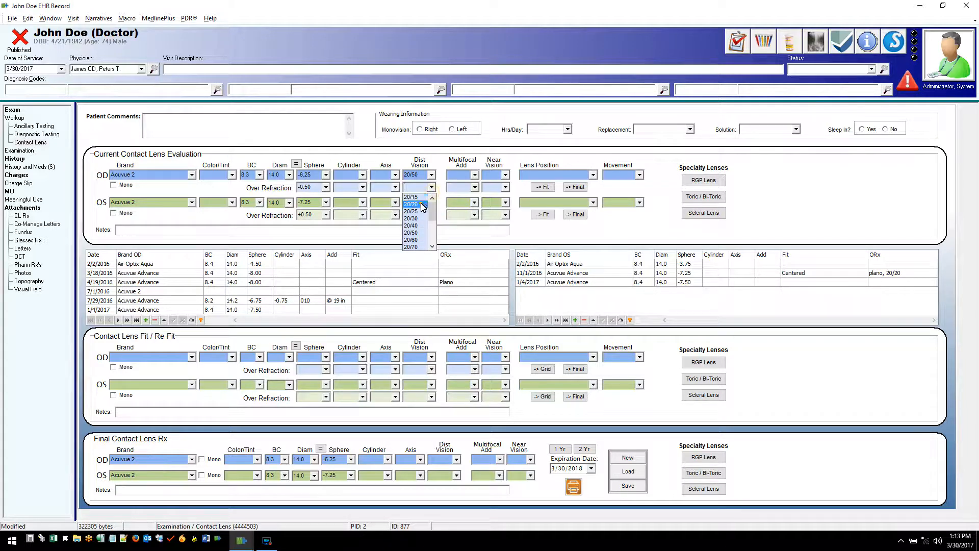
pyautogui.click(422, 204)
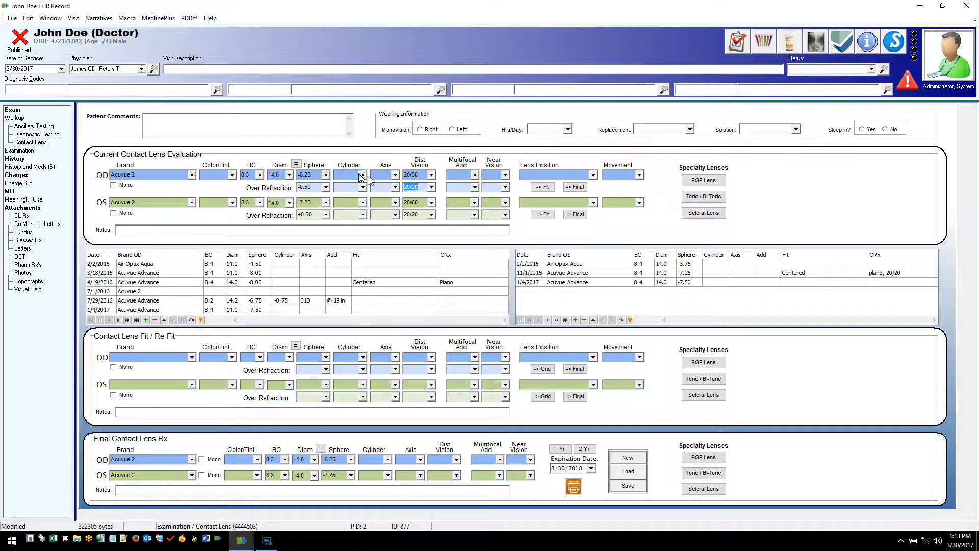
# Change the base curve of the current contact lenses to 8.4 for both eyes.
pyautogui.click(257, 178)
pyautogui.click(259, 175)
pyautogui.click(247, 198)
pyautogui.click(259, 202)
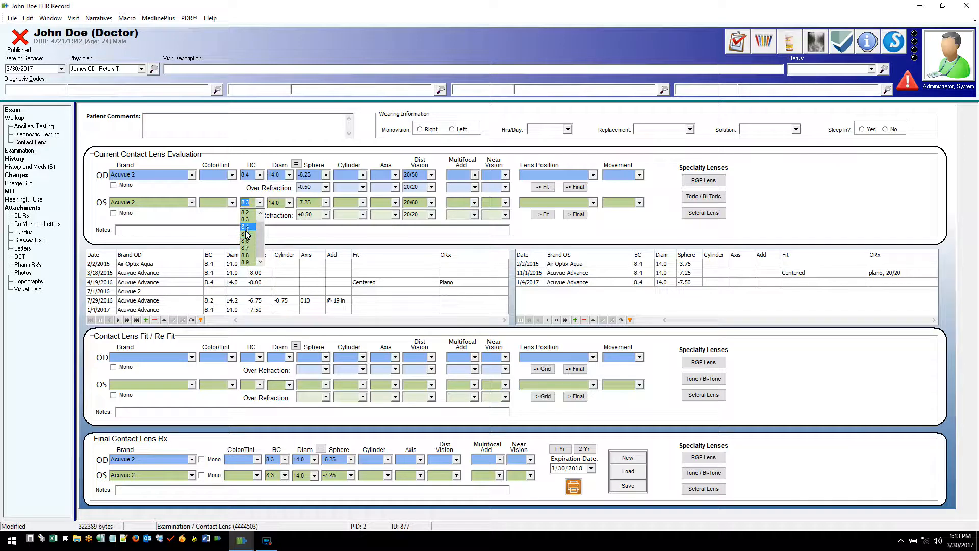
pyautogui.click(250, 226)
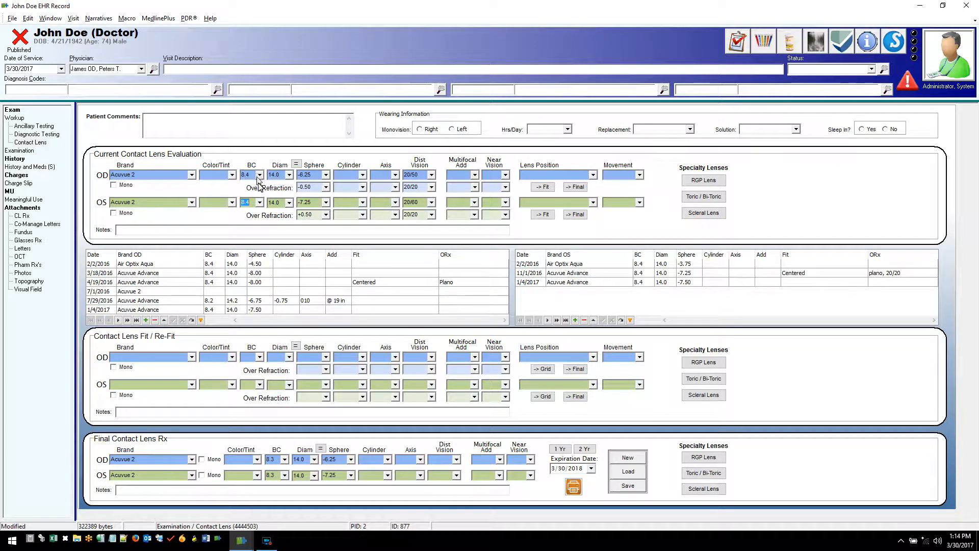
# Copy both current lenses to the Contact Lens Fit / Re-Fit section and set their base curve there to 8.6.
pyautogui.click(545, 188)
pyautogui.click(542, 215)
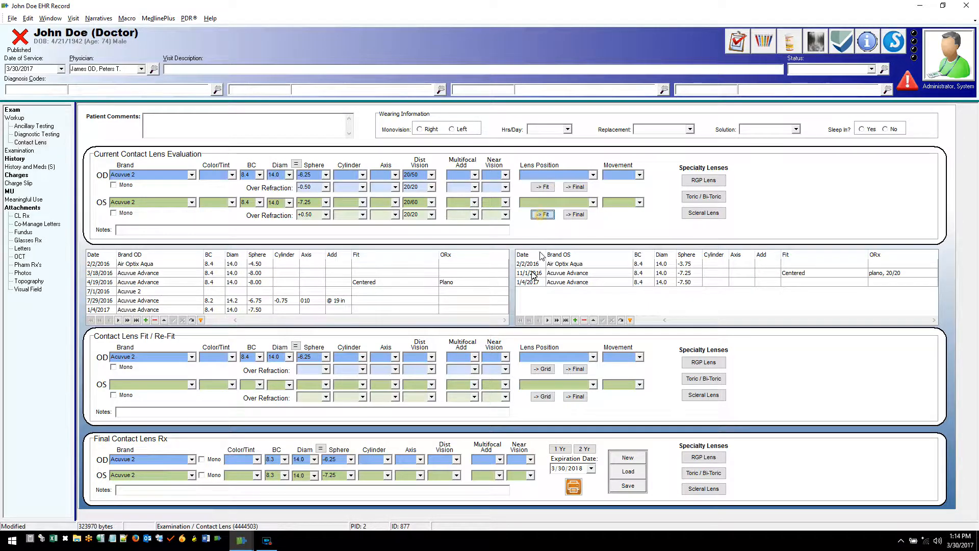
pyautogui.click(260, 357)
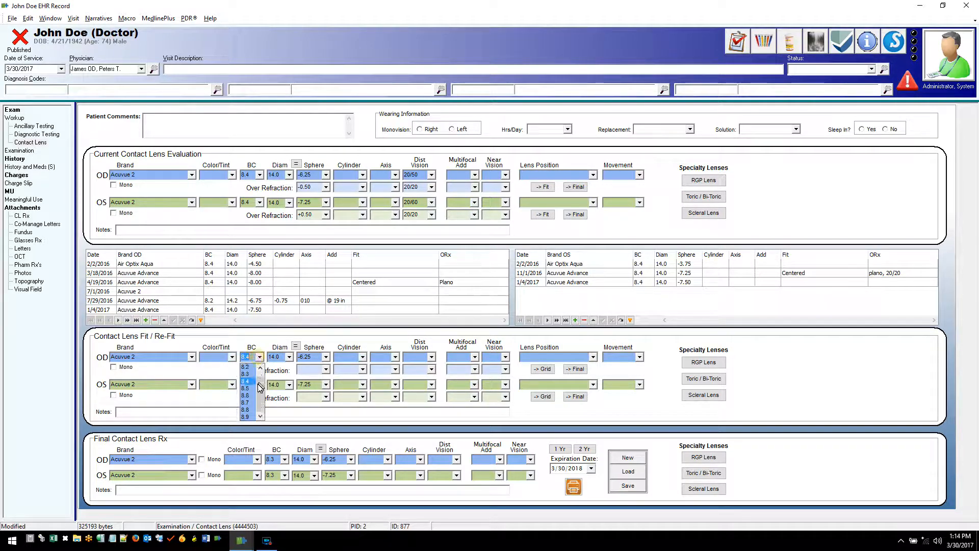
pyautogui.click(247, 395)
pyautogui.click(259, 384)
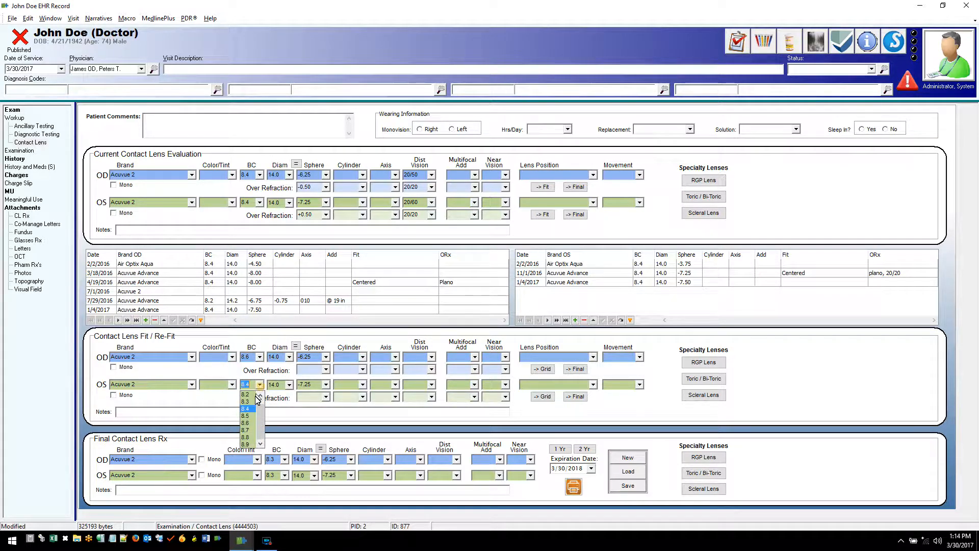
pyautogui.click(246, 422)
# Change the re-fit lens brand to Acuvue Advance for both eyes.
pyautogui.click(192, 358)
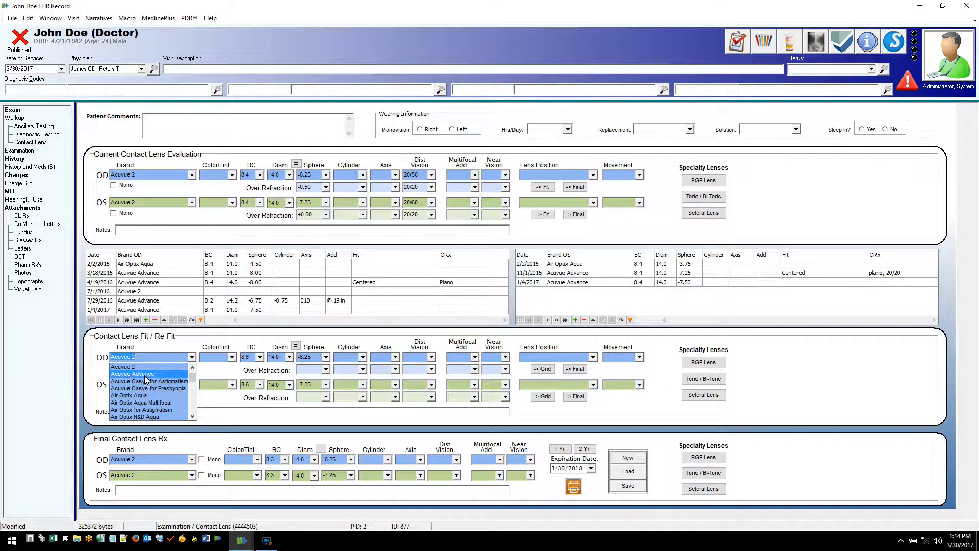
pyautogui.click(132, 374)
pyautogui.click(192, 385)
pyautogui.click(156, 403)
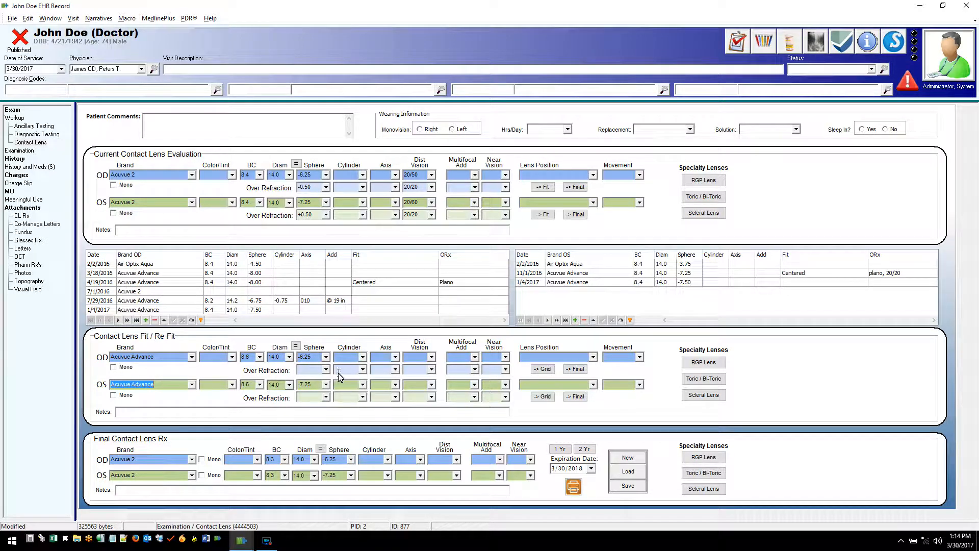
# Add the OD and OS re-fit lenses to the contact lens history grids and check the newest OD entry.
pyautogui.click(544, 370)
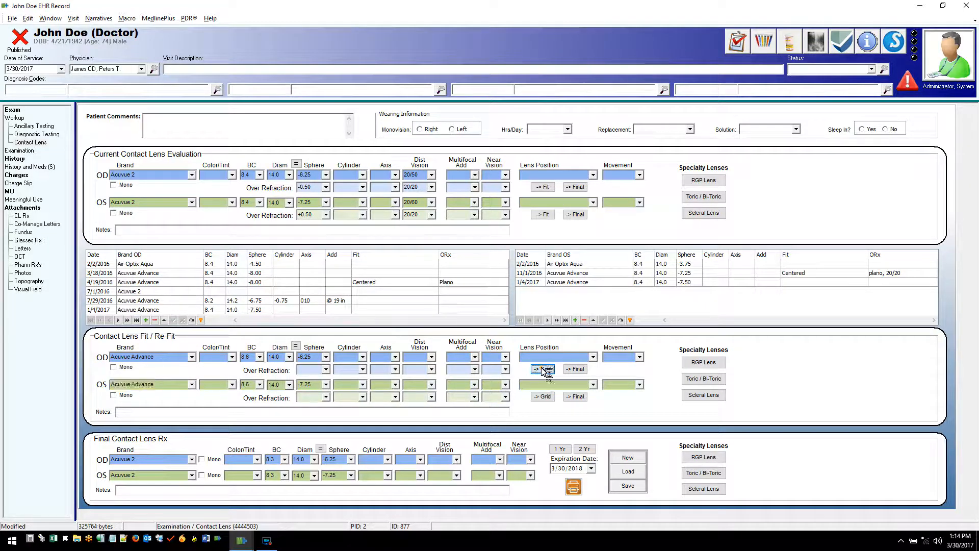
pyautogui.click(544, 398)
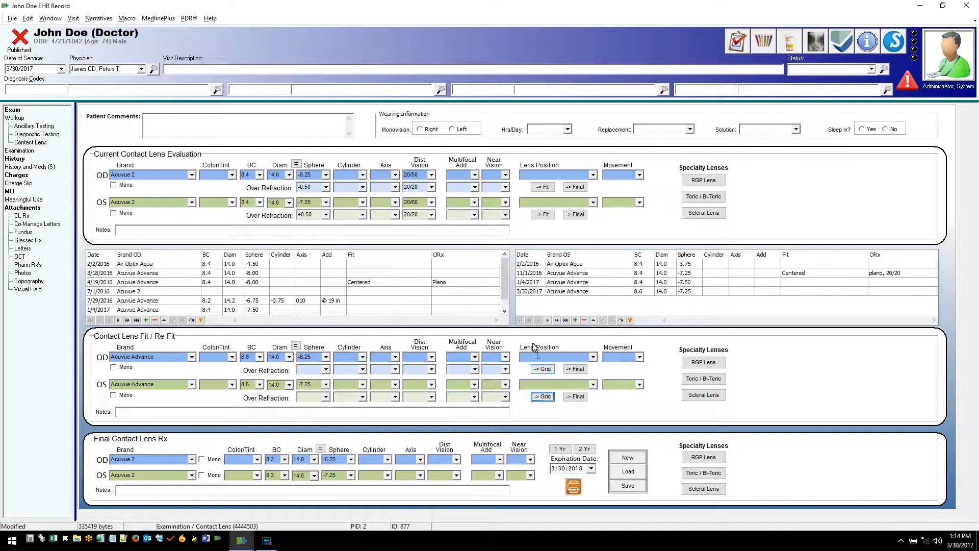
pyautogui.moveTo(505, 288); pyautogui.dragTo(506, 299)
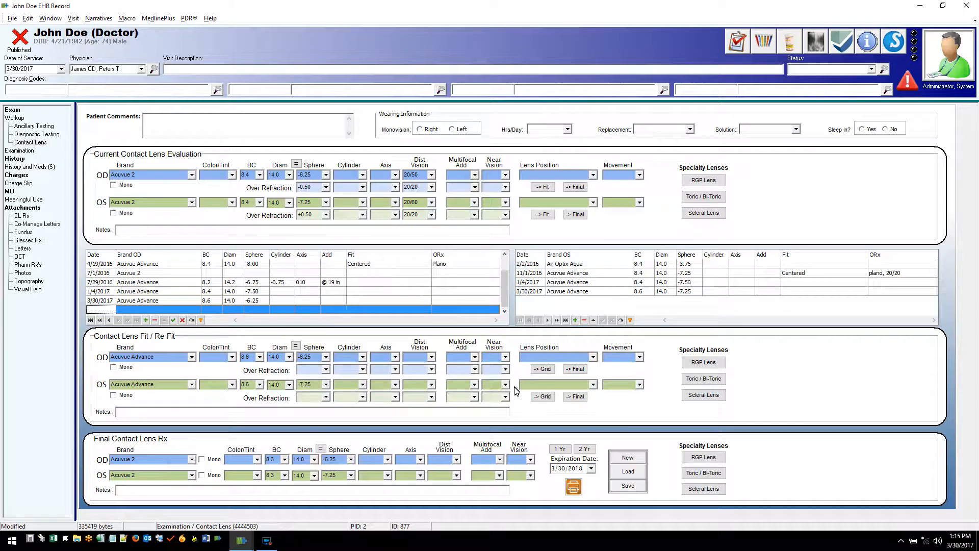
# Copy both re-fit lenses to the Final Contact Lens Rx and load the 3/7/2017 prescription from the Prescription Selector.
pyautogui.click(576, 369)
pyautogui.click(575, 396)
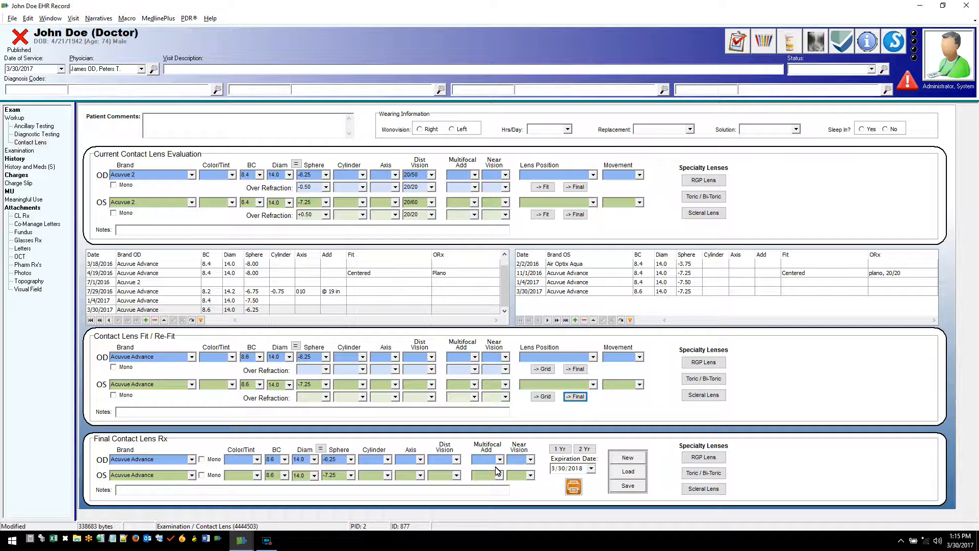
pyautogui.click(629, 471)
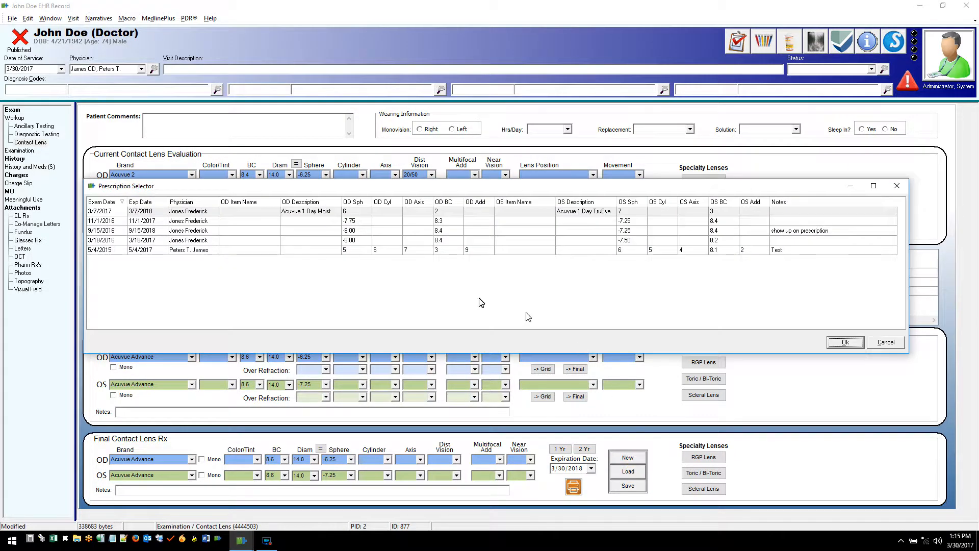
pyautogui.click(845, 342)
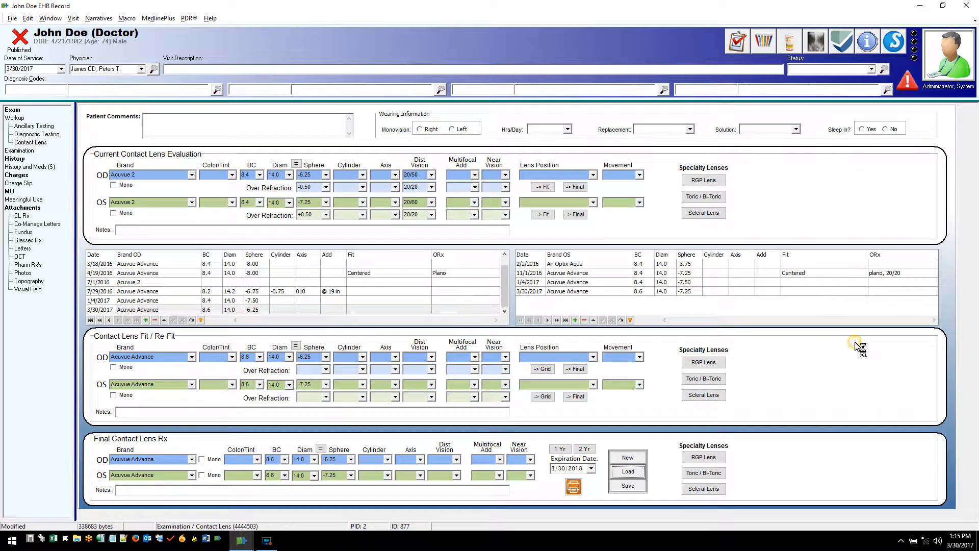
# Return to the Workup page, view the Examination page and go back to the Workup.
pyautogui.click(18, 117)
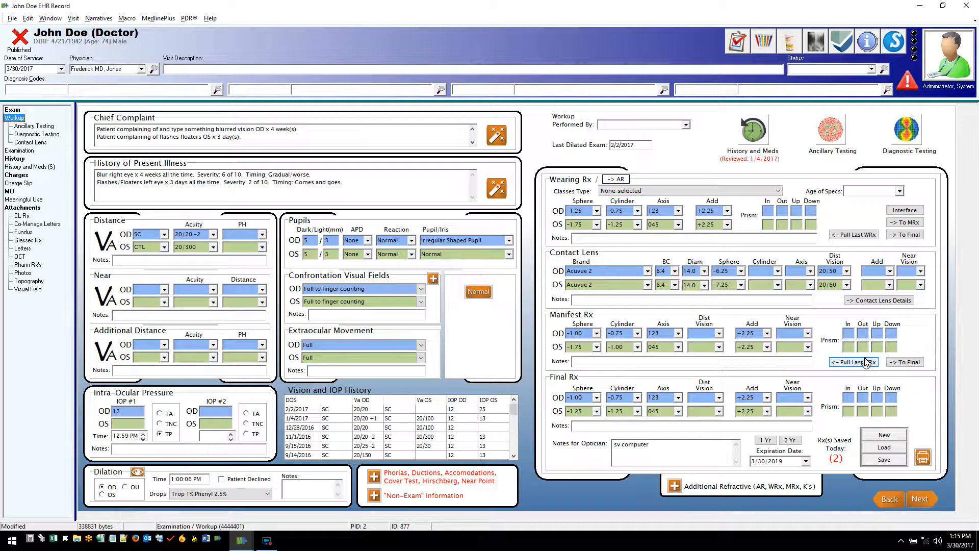
pyautogui.click(922, 500)
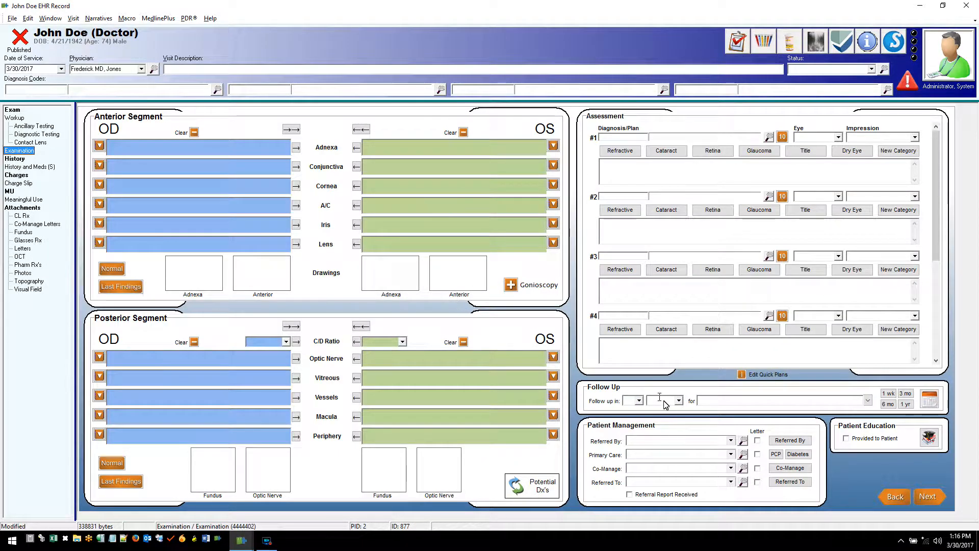
pyautogui.click(897, 497)
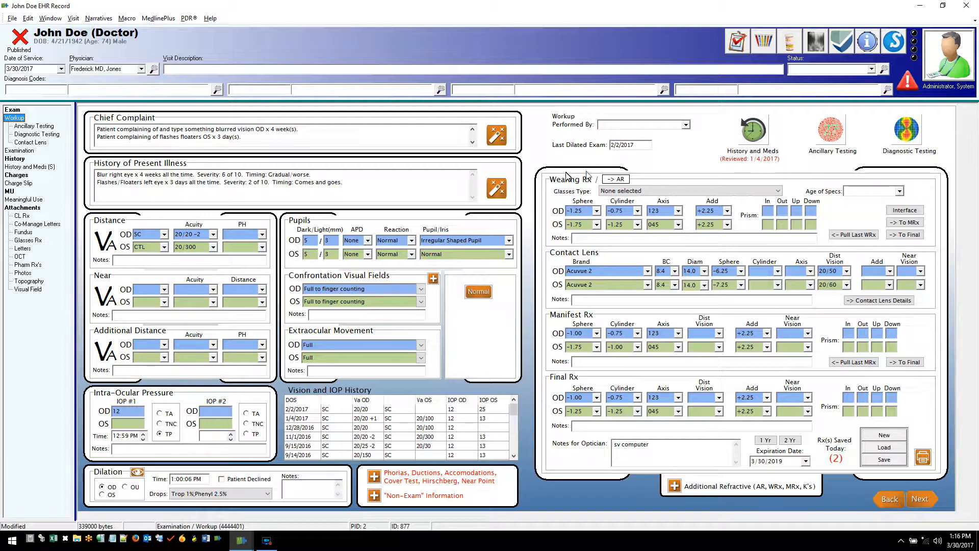
# Open History and Meds and delete the lisinopril and NONE entries from the Medications list.
pyautogui.click(750, 150)
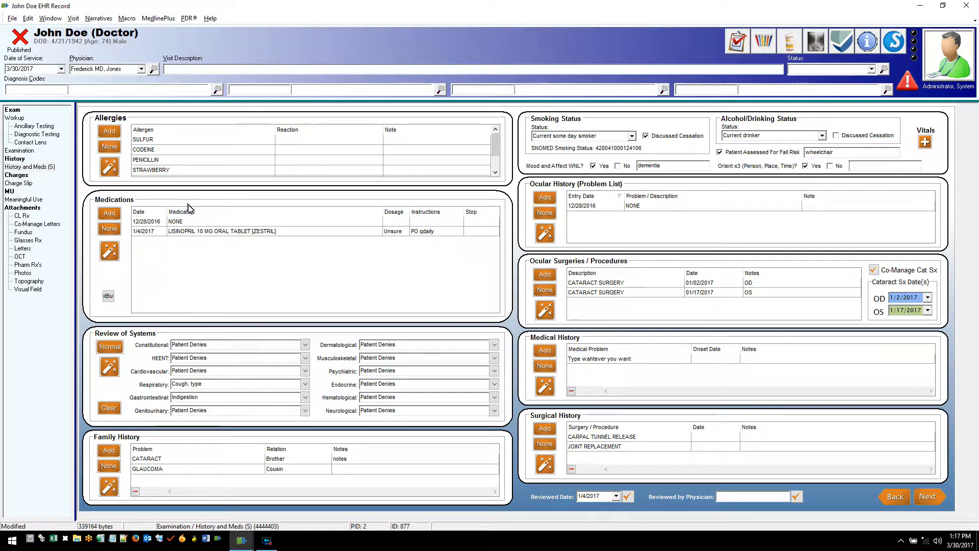
pyautogui.rightClick(231, 233)
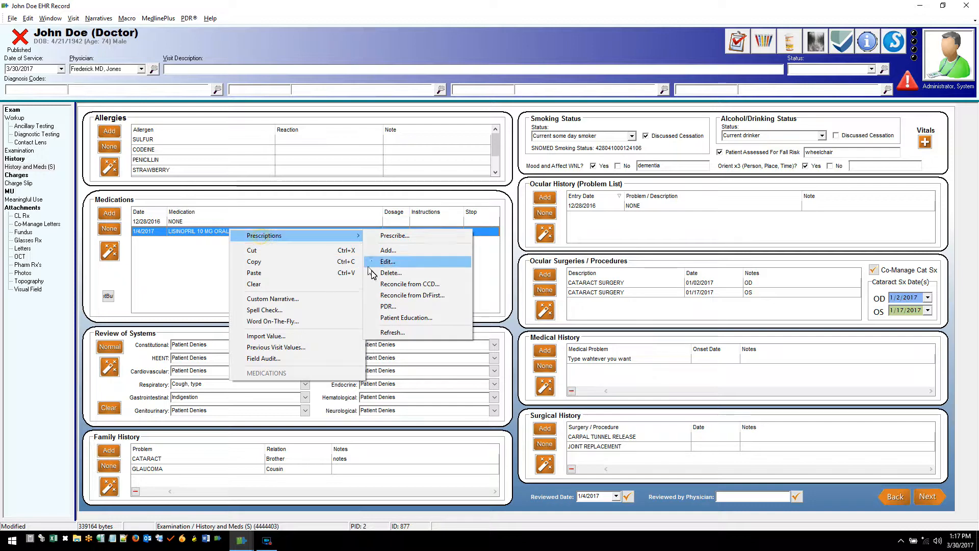
pyautogui.click(391, 273)
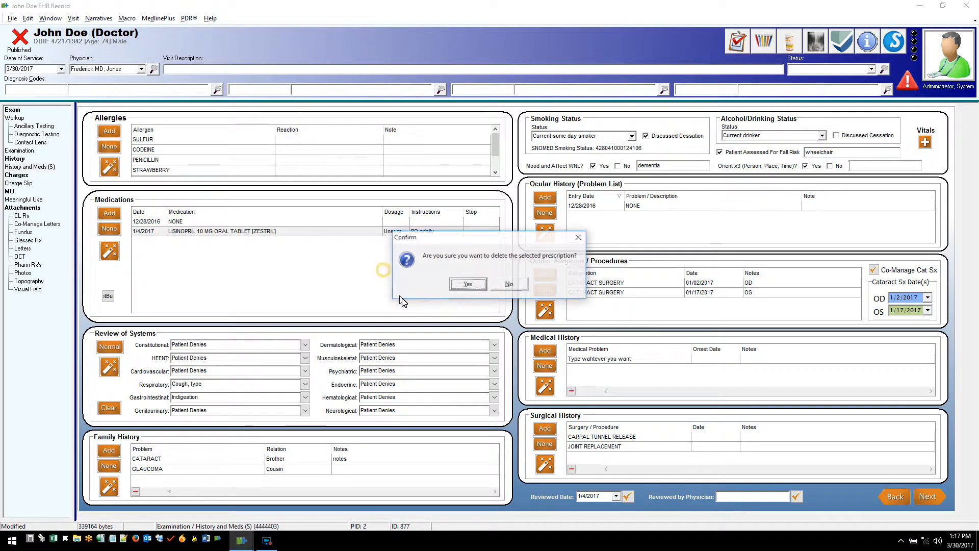
pyautogui.click(460, 285)
pyautogui.rightClick(214, 223)
pyautogui.click(244, 234)
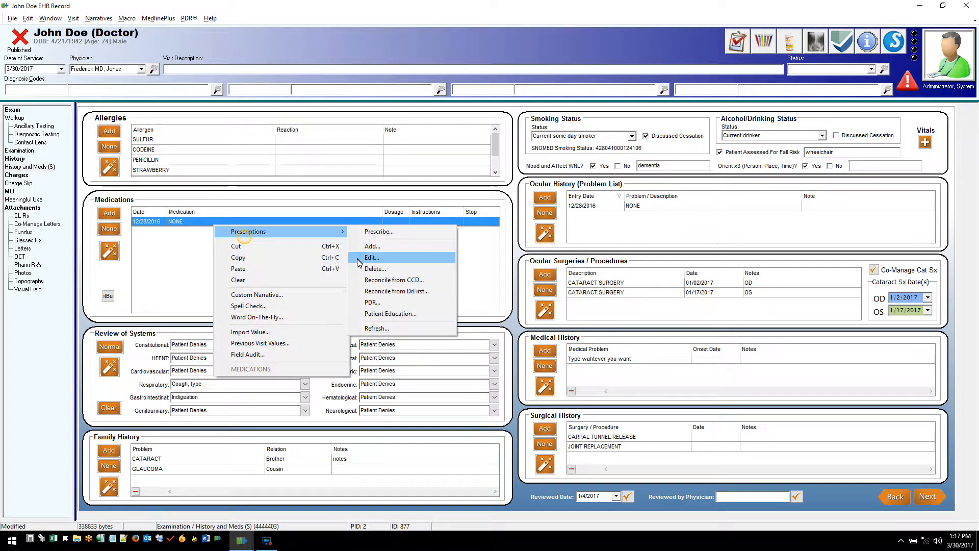
pyautogui.click(372, 269)
pyautogui.click(478, 282)
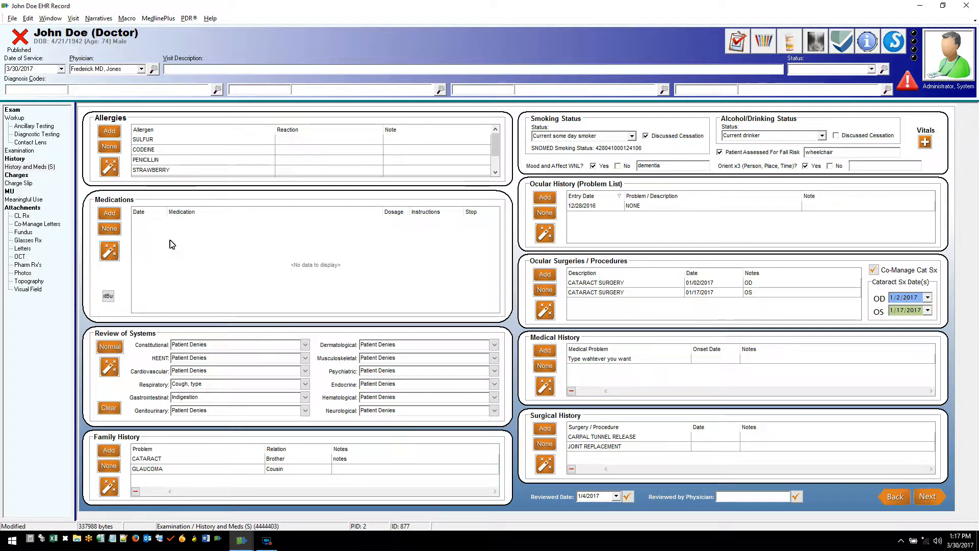
# Record NONE in the Medications list and NO RELEVANT FAMILY HISTORY in the Family History.
pyautogui.click(111, 229)
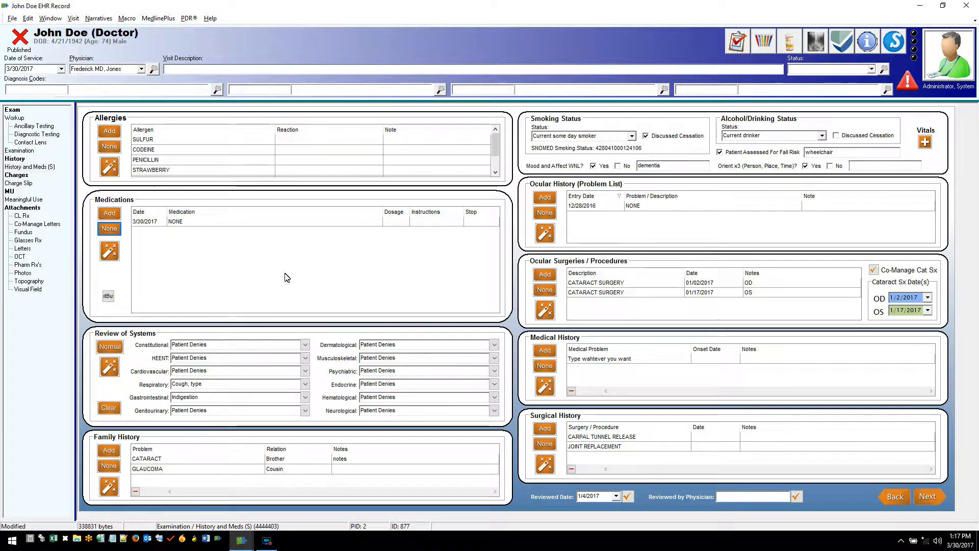
pyautogui.click(109, 465)
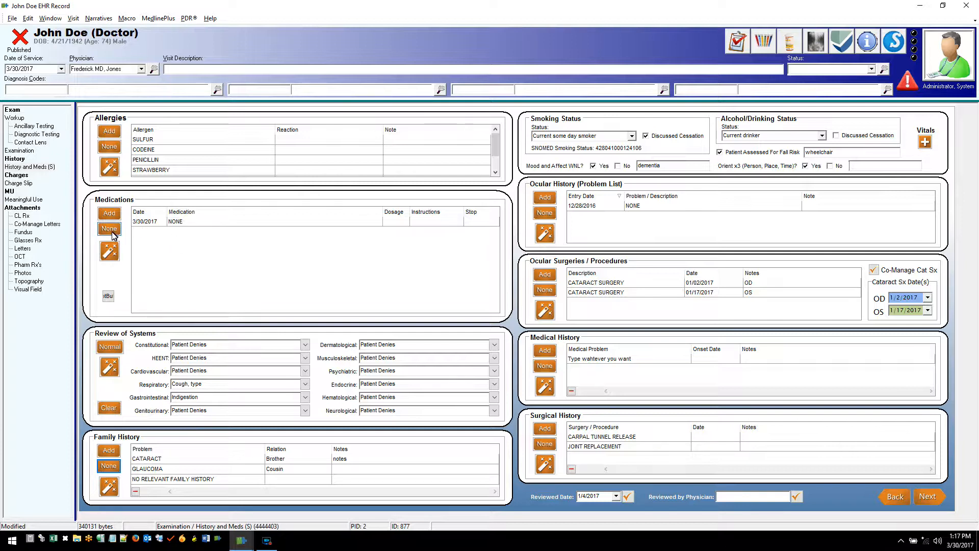
# Add 0.15 ML EPINEPHRINE 1 MG/ML PREFILLED SYRINGE [AUVI-Q] to the Medications with route PO and frequency qod.
pyautogui.click(109, 214)
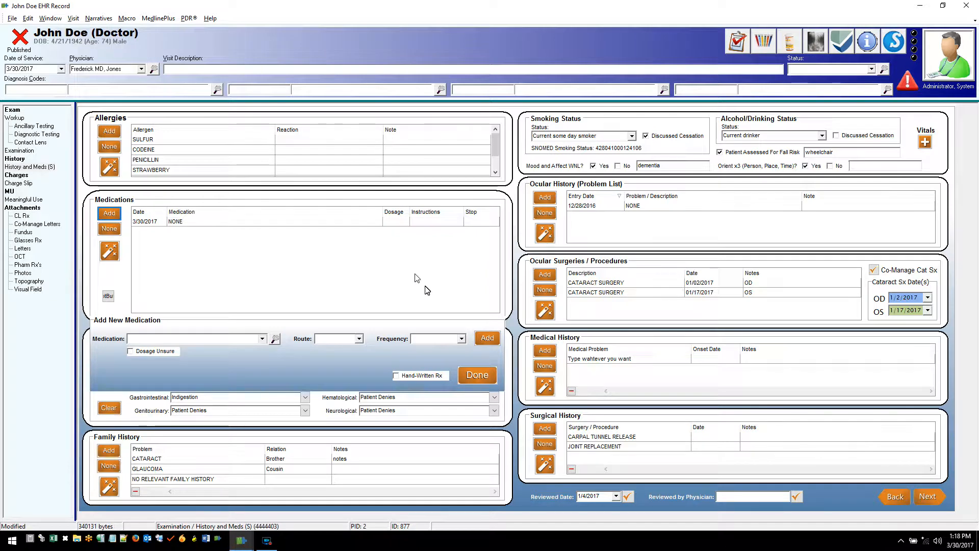
pyautogui.click(276, 340)
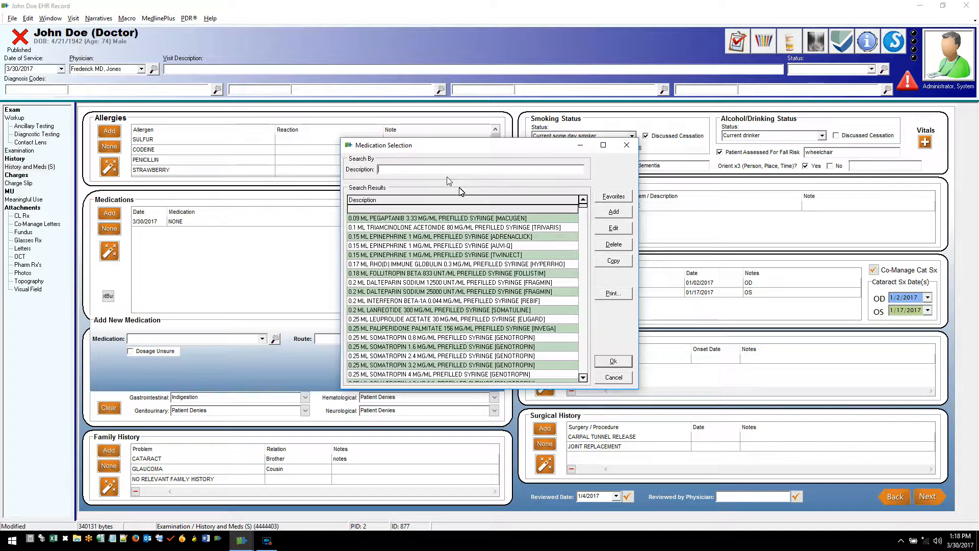
pyautogui.click(446, 247)
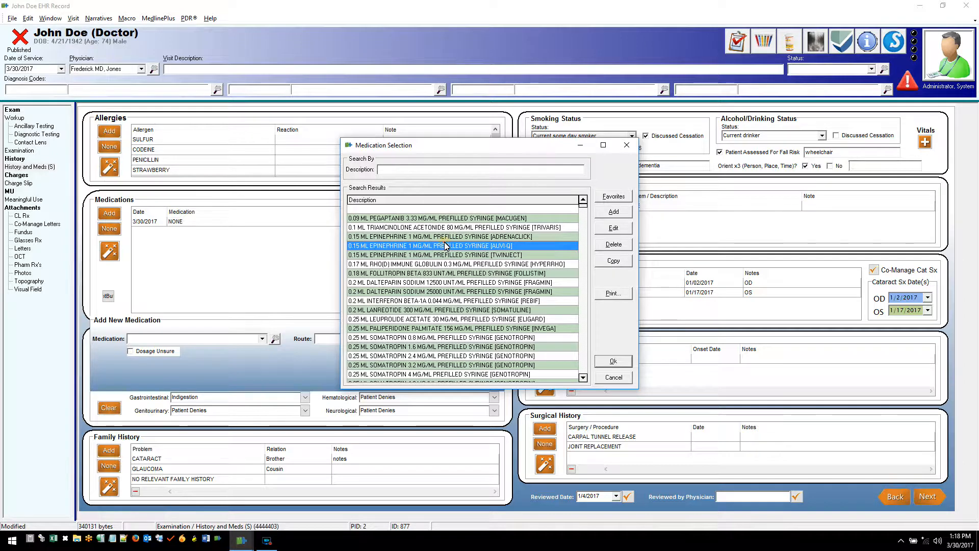
pyautogui.click(612, 361)
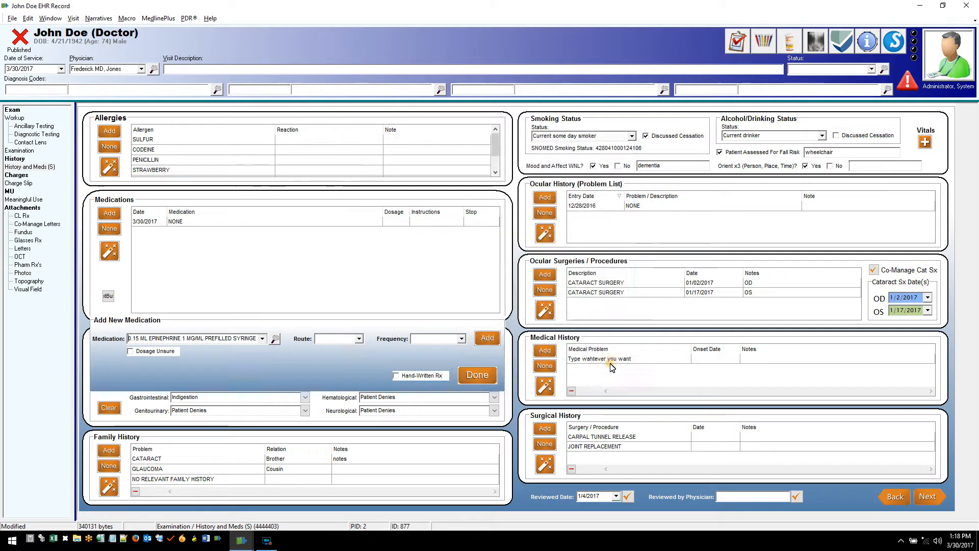
pyautogui.click(359, 339)
pyautogui.click(332, 349)
pyautogui.click(460, 339)
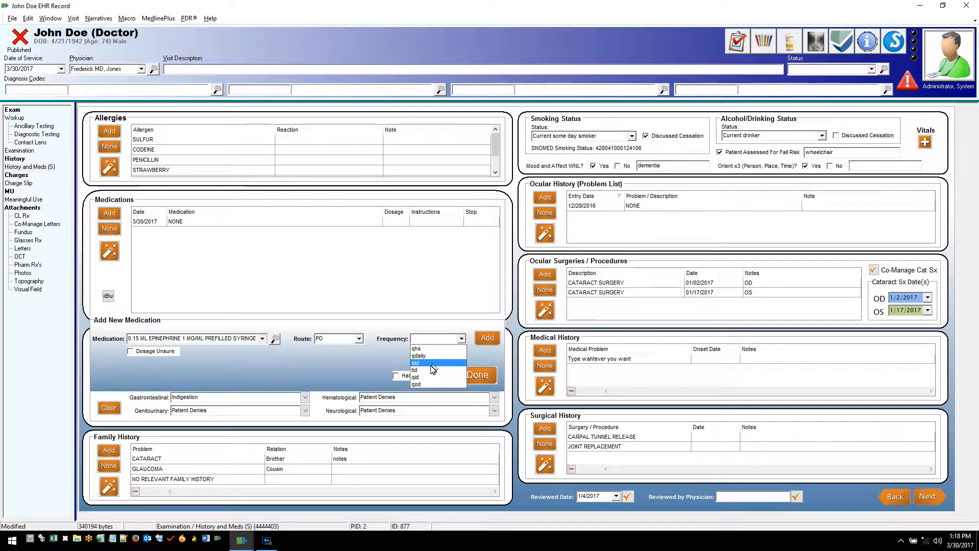
pyautogui.click(444, 385)
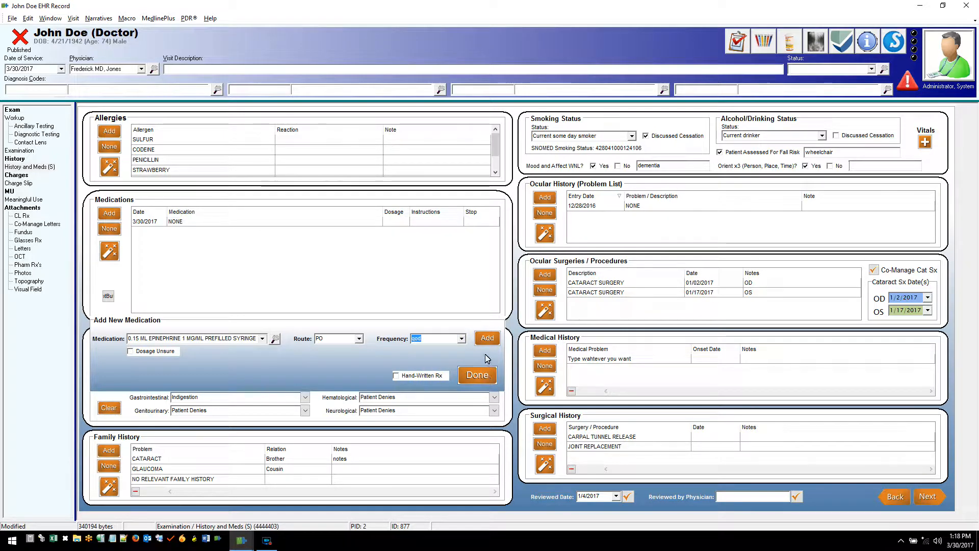
pyautogui.click(487, 339)
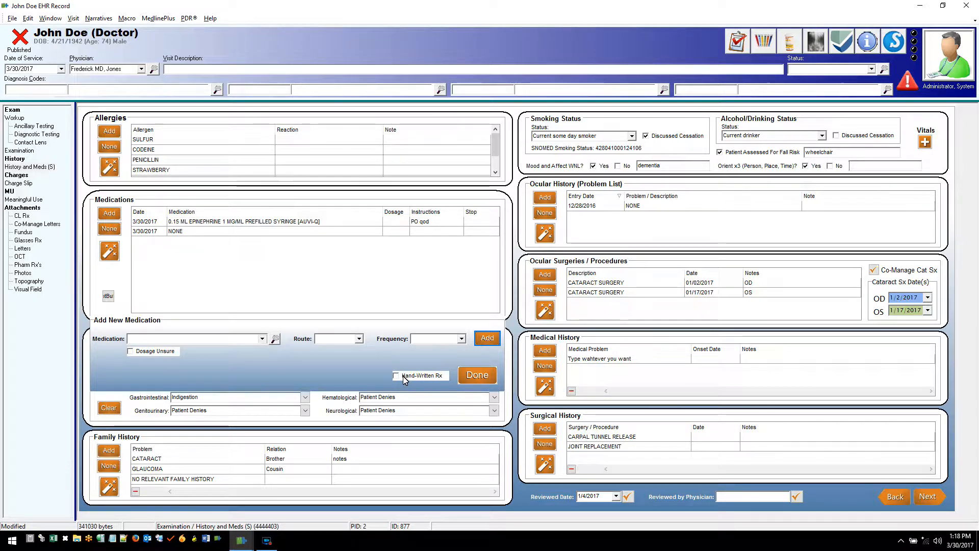
pyautogui.click(472, 378)
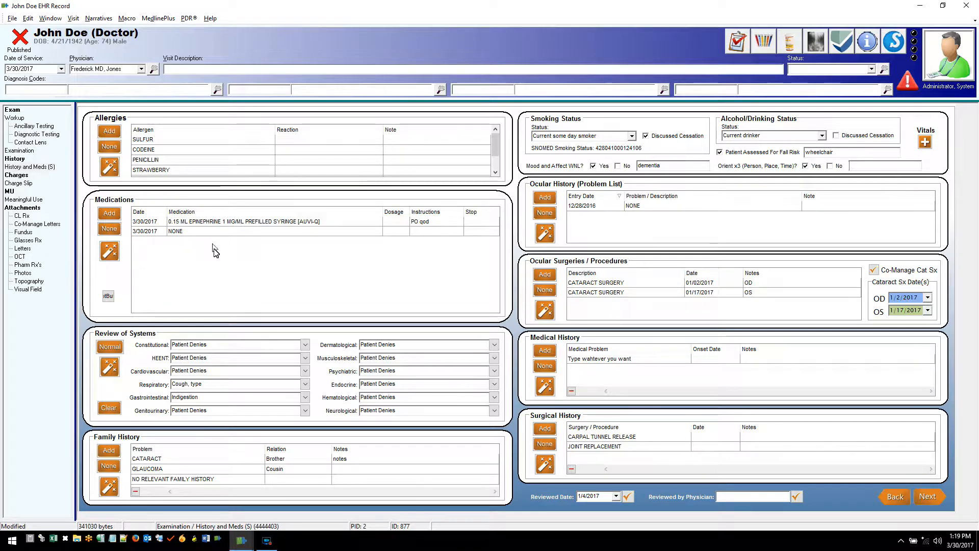
# Add metformin hydrochloride 500 mg, albuterol 1 mg/ml and lisinopril 30 mg from the multi-select medication list without route or frequency.
pyautogui.click(109, 251)
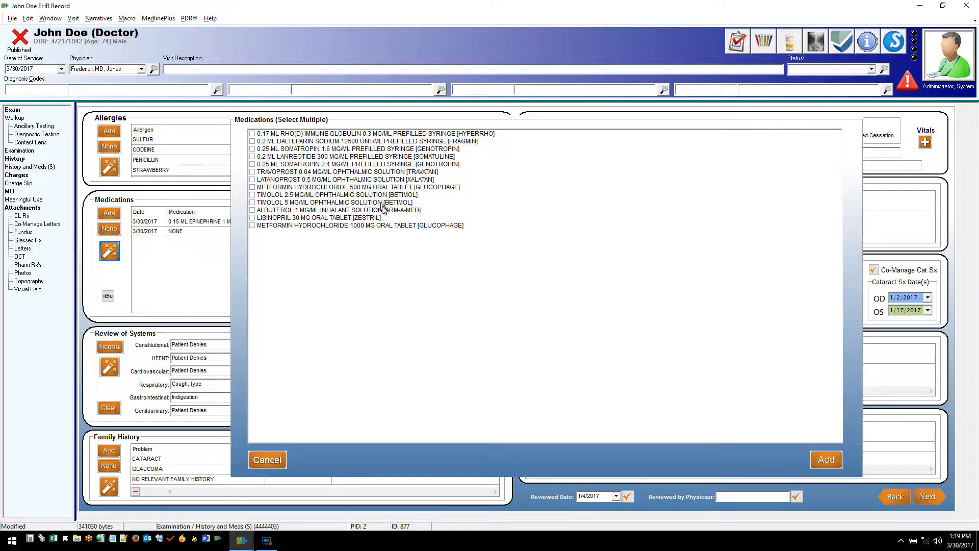
pyautogui.click(269, 188)
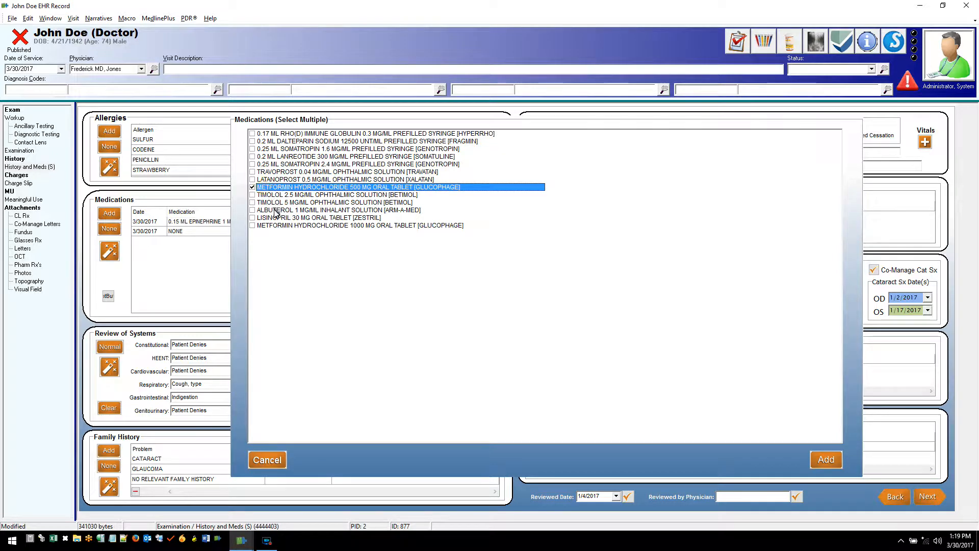
pyautogui.click(273, 211)
pyautogui.click(269, 218)
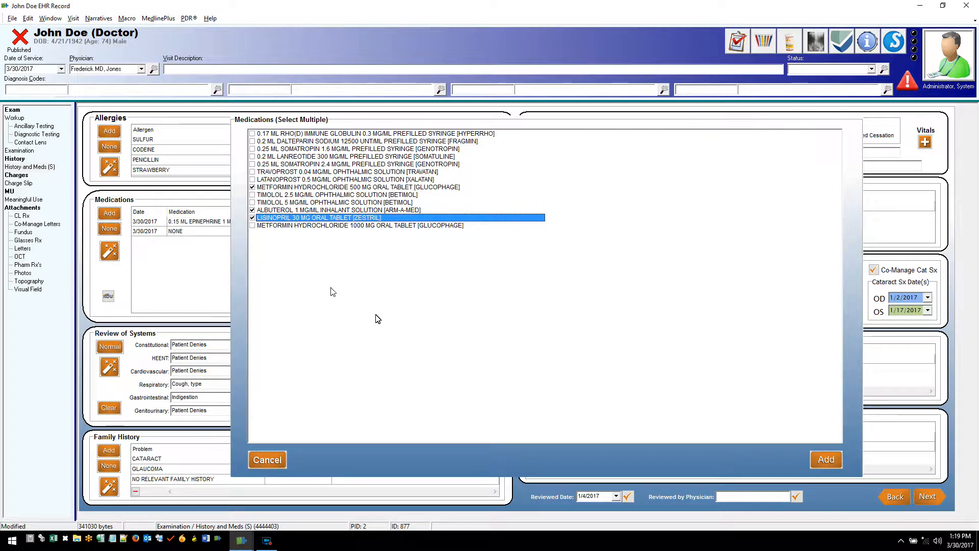
pyautogui.click(823, 462)
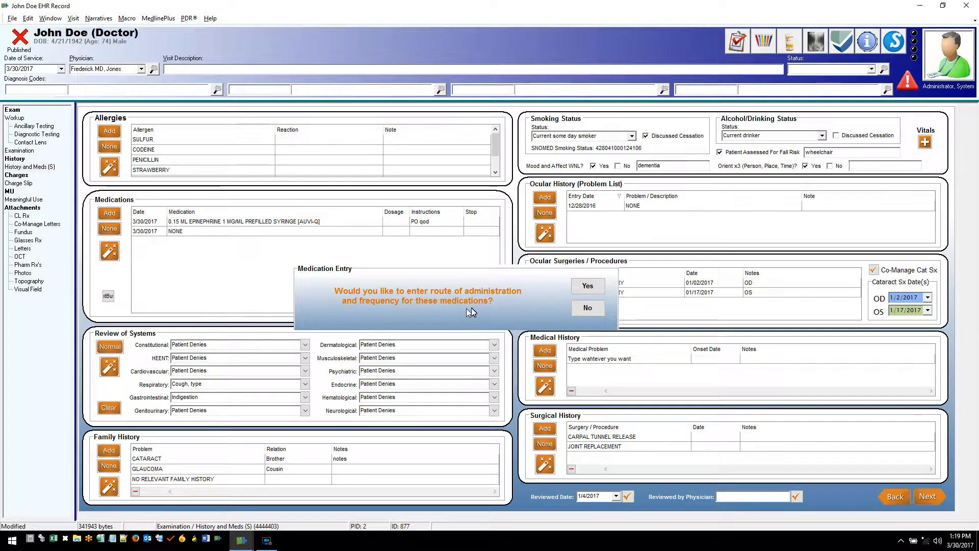
pyautogui.click(588, 307)
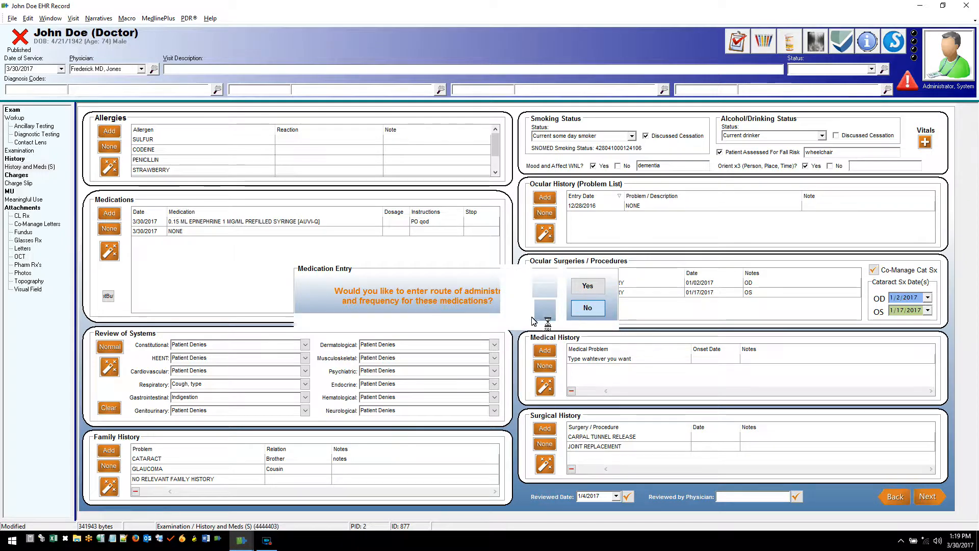
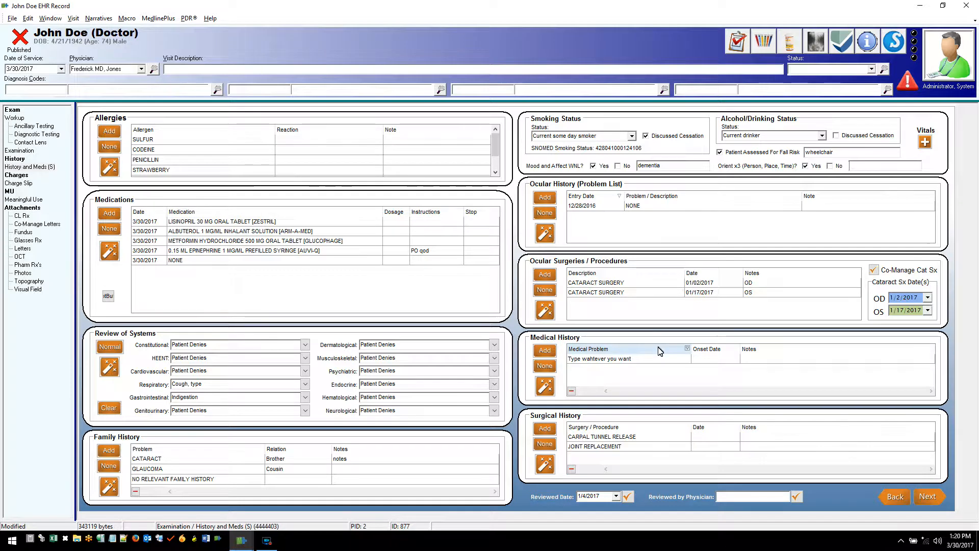
# Set the history's reviewed date to 3/30/2017 and view the Ancillary Testing page before returning to the Workup.
pyautogui.click(628, 496)
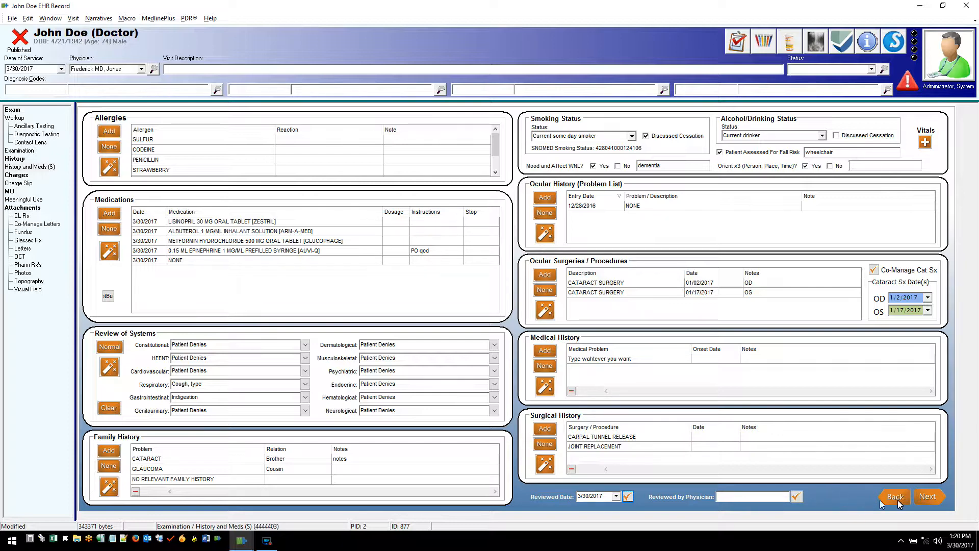
pyautogui.click(928, 498)
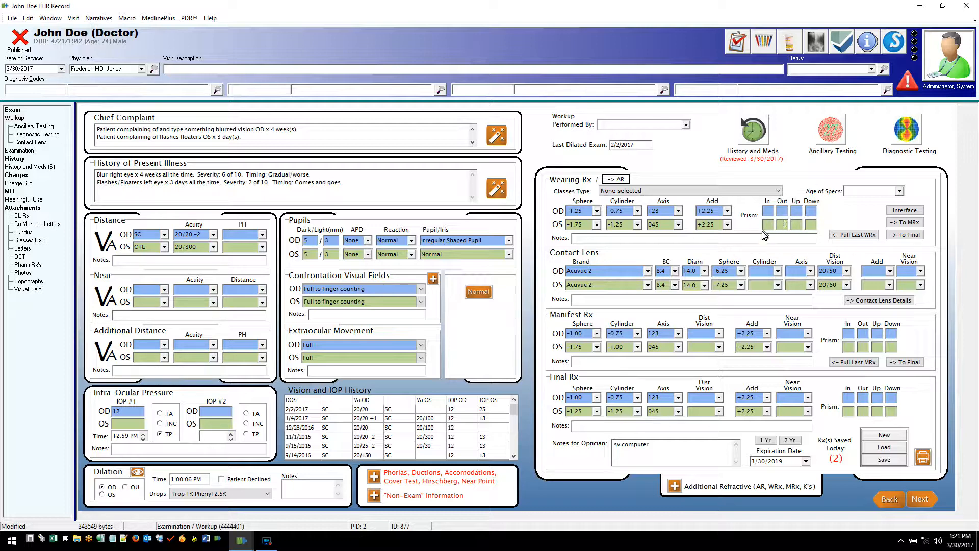
pyautogui.click(831, 128)
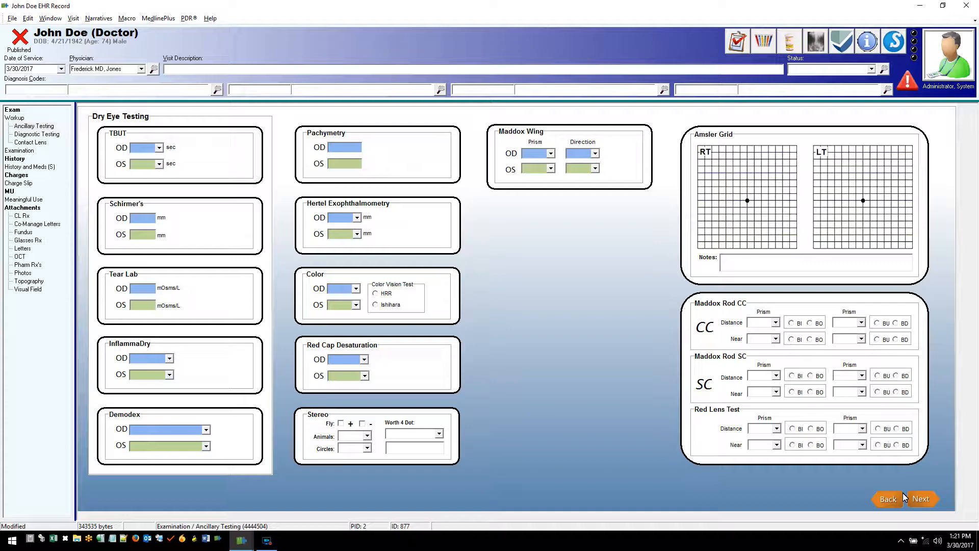
pyautogui.click(921, 500)
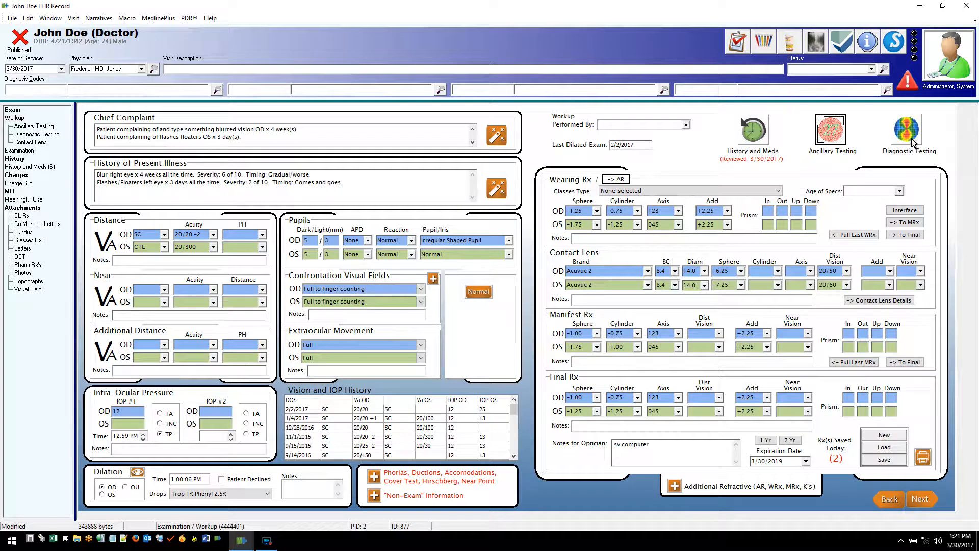
# Add an OCT - Optic Nerve test (RNFL, both eyes) and a Visual Field test (24-2, both eyes) in Diagnostic Testing.
pyautogui.click(917, 141)
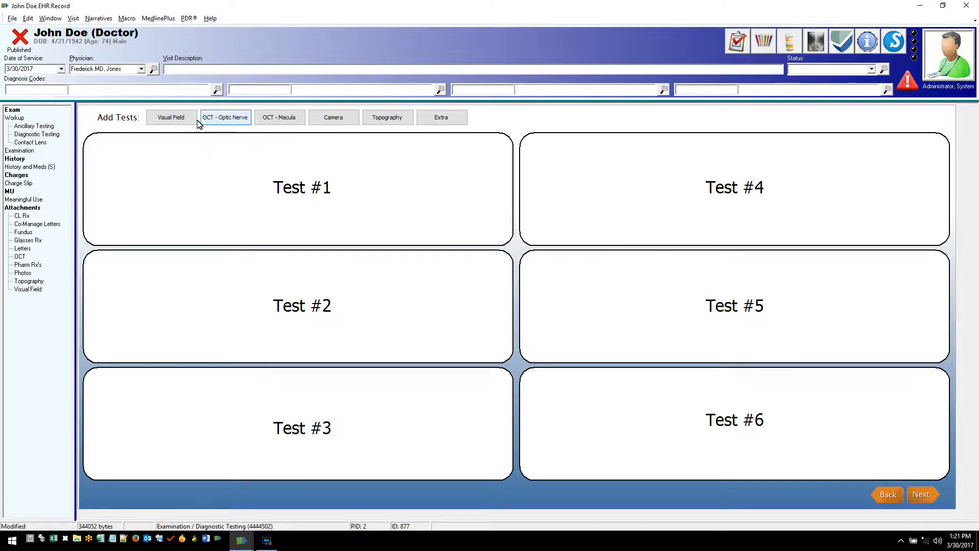
pyautogui.click(225, 120)
pyautogui.click(171, 118)
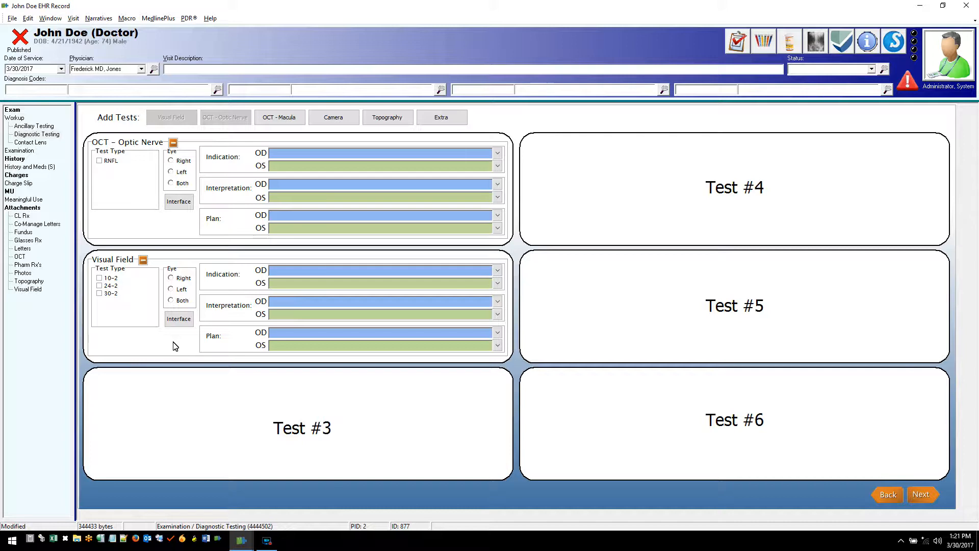
pyautogui.click(100, 162)
pyautogui.click(173, 183)
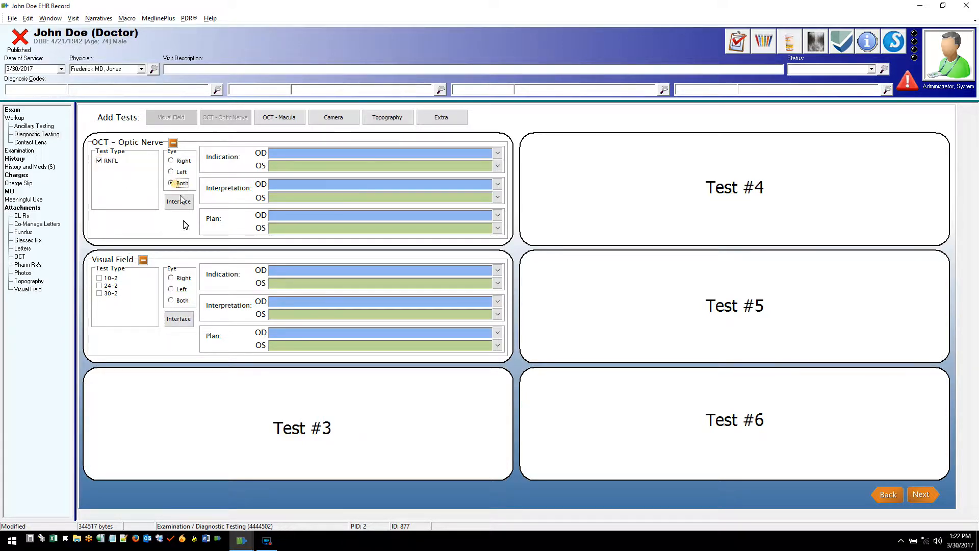
pyautogui.click(99, 286)
pyautogui.click(172, 300)
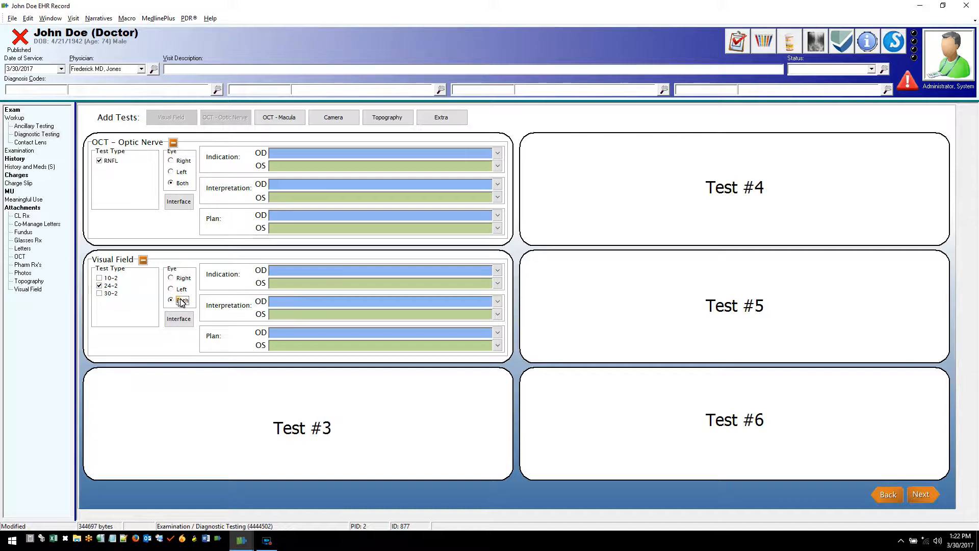
# Set the OD and OS indications to Visual field defect for the OCT - Optic Nerve and POAG for the Visual Field.
pyautogui.click(497, 153)
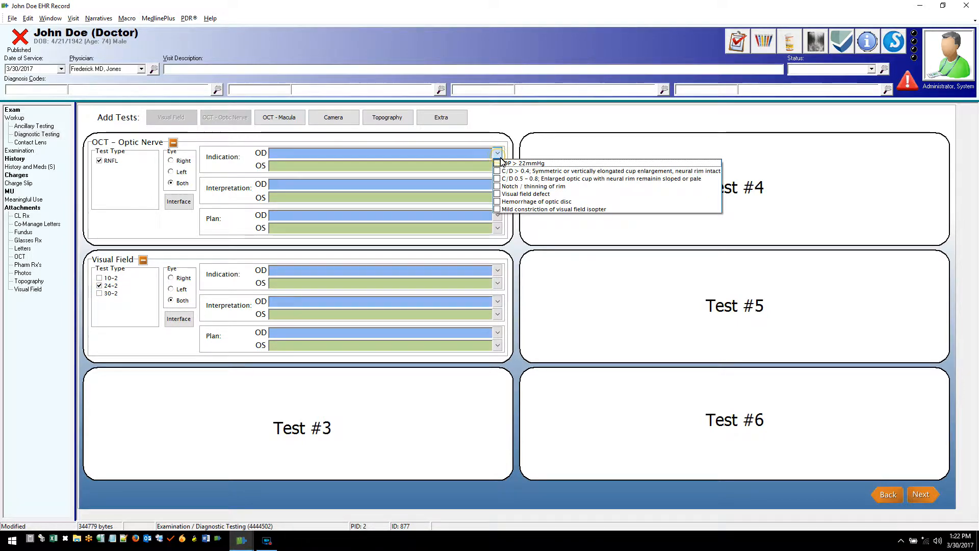
pyautogui.click(530, 194)
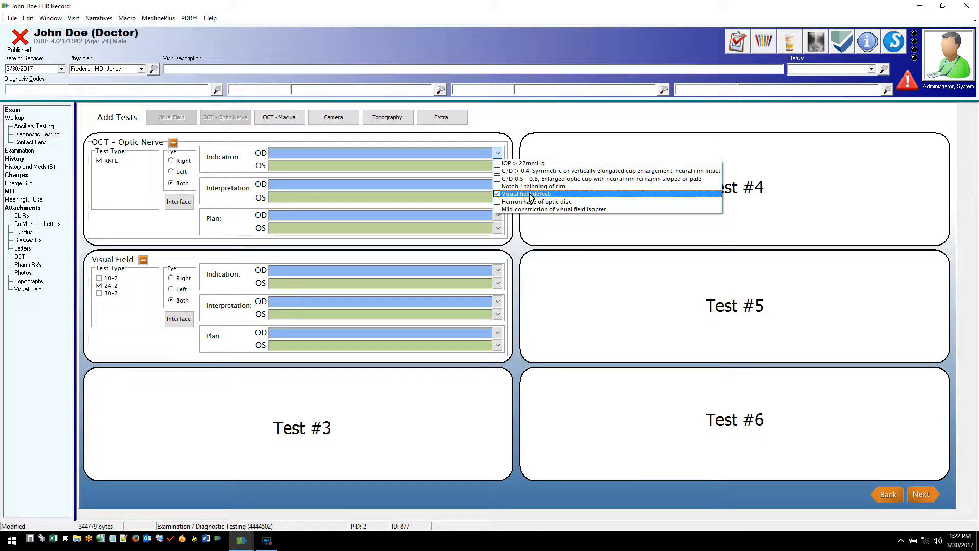
pyautogui.click(521, 216)
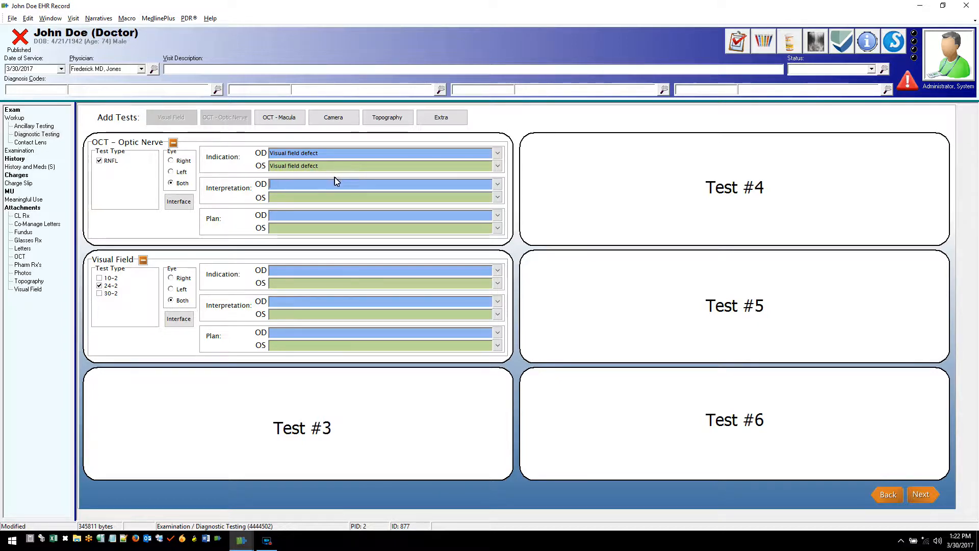
pyautogui.click(497, 271)
pyautogui.click(514, 341)
pyautogui.click(179, 202)
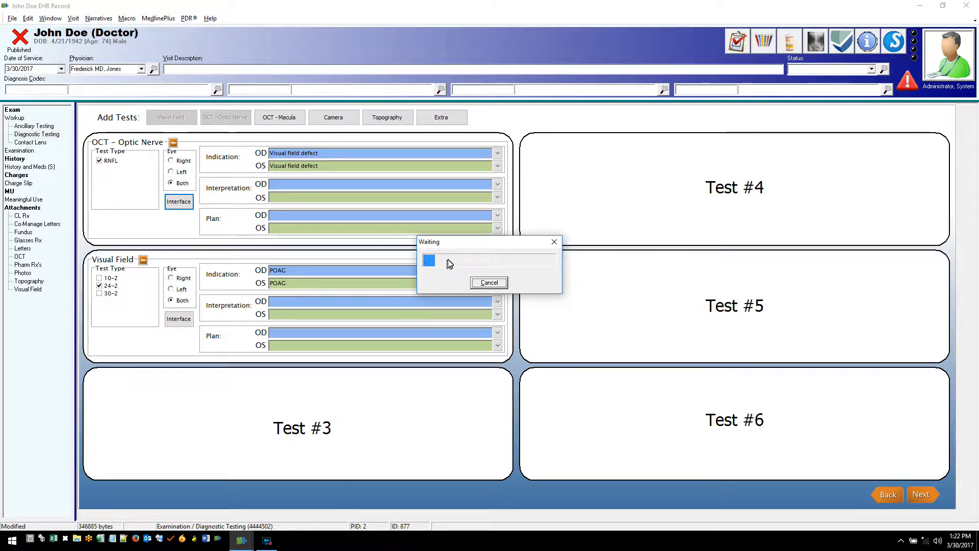
pyautogui.click(486, 283)
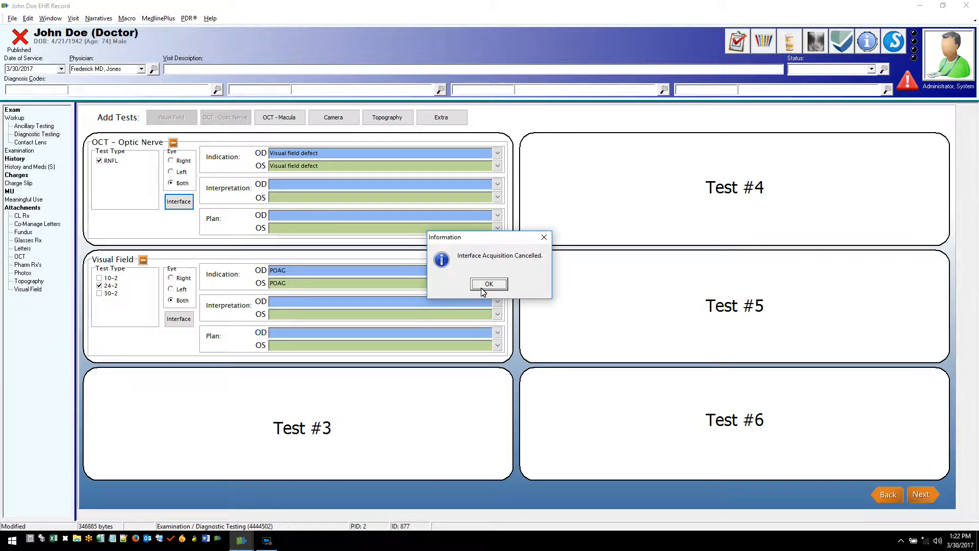
pyautogui.click(488, 284)
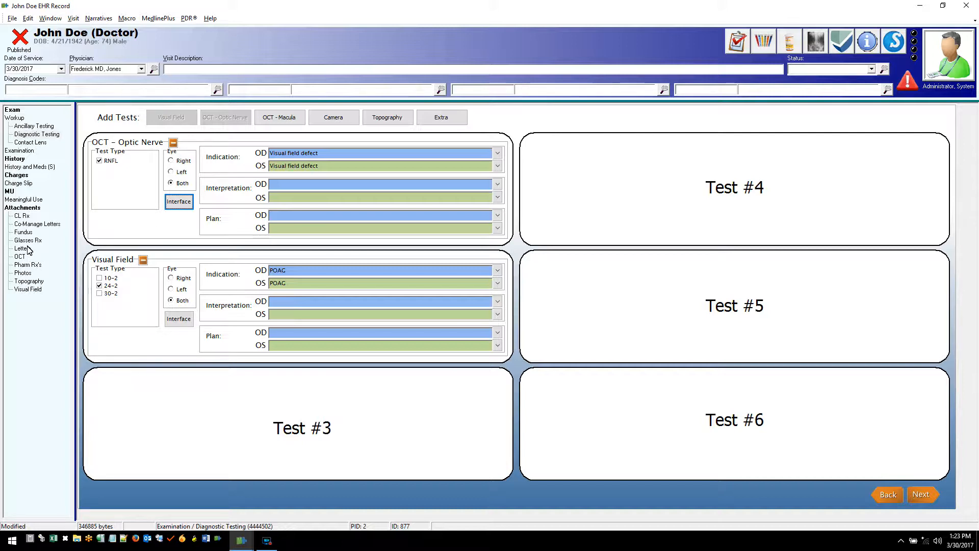
# Open the OCT attachments, list those from all visits and preview several OCT 2 and OCT Fast Macular reports.
pyautogui.click(17, 257)
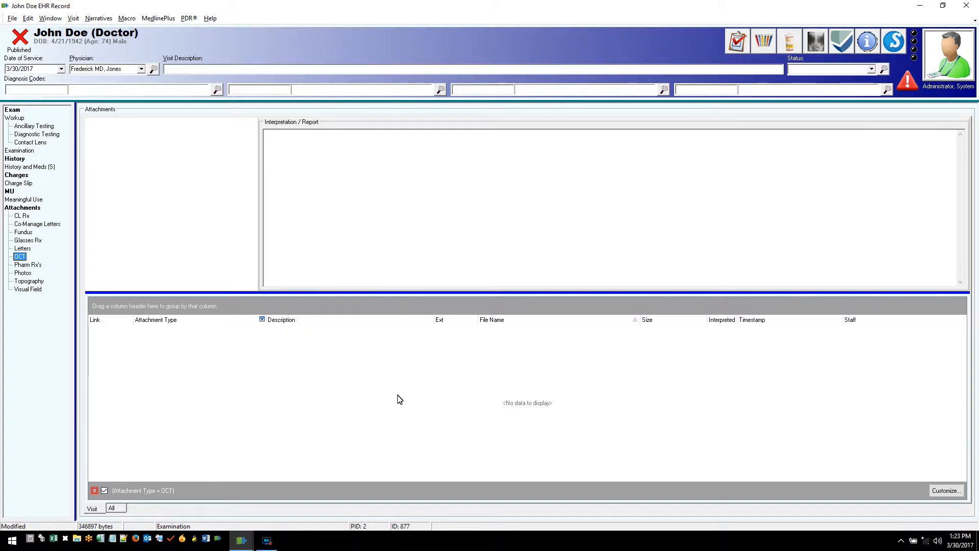
pyautogui.click(113, 509)
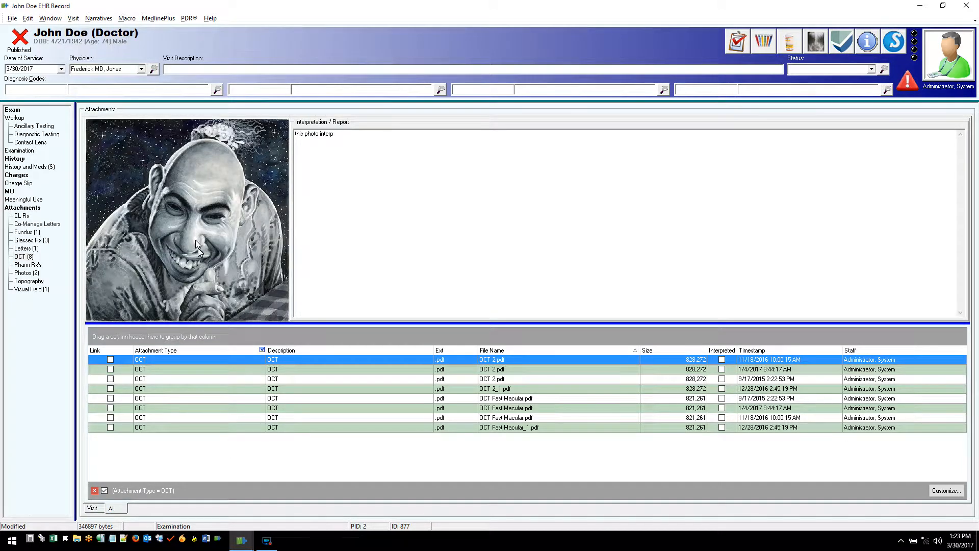
pyautogui.click(297, 379)
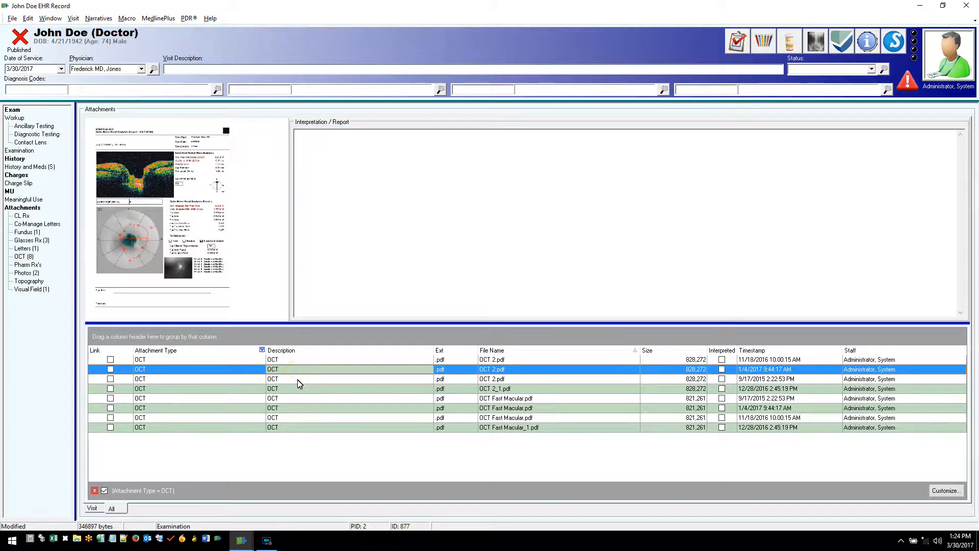
pyautogui.click(304, 389)
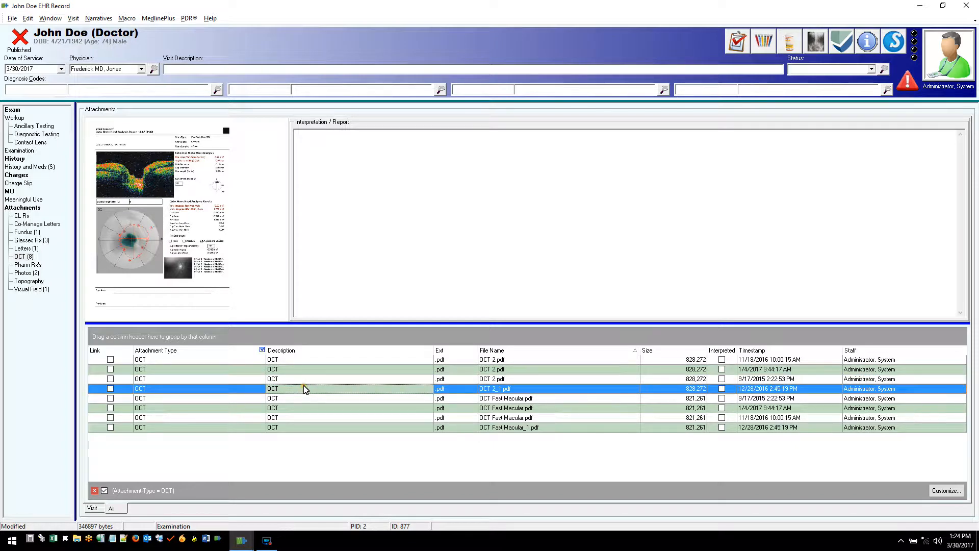
pyautogui.click(343, 410)
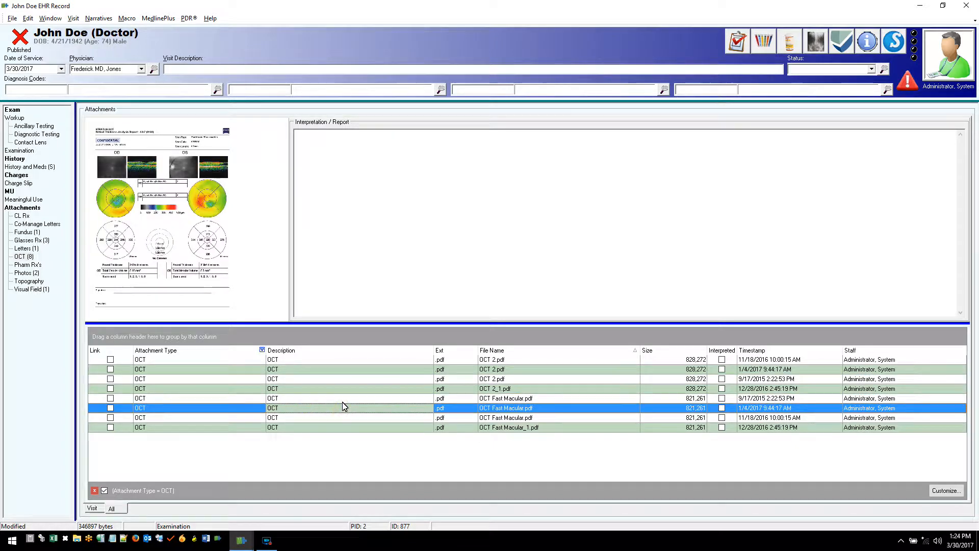
# Compare the previews of the OCT Fast Macular reports from different dates, returning to the one from 1/4/2017.
pyautogui.click(341, 401)
pyautogui.click(340, 410)
pyautogui.click(334, 416)
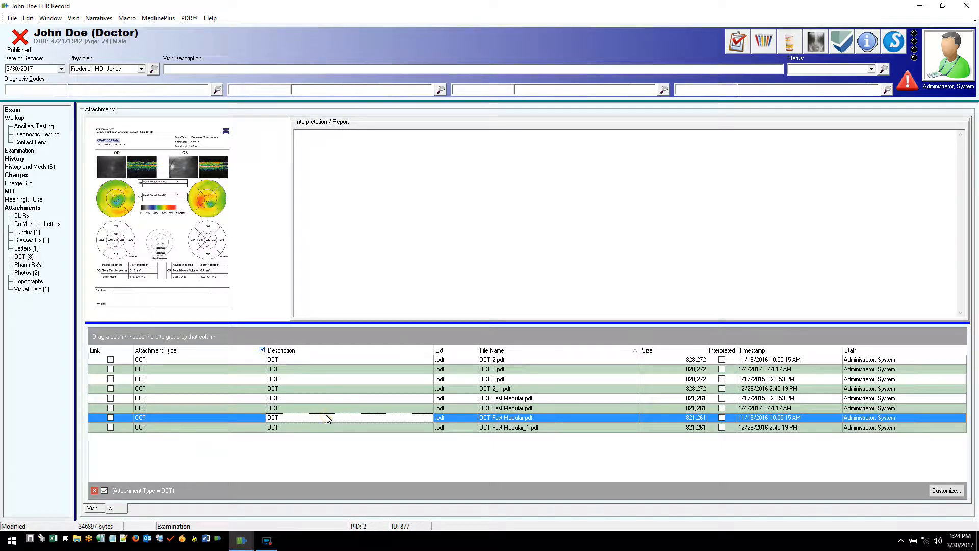
pyautogui.click(322, 409)
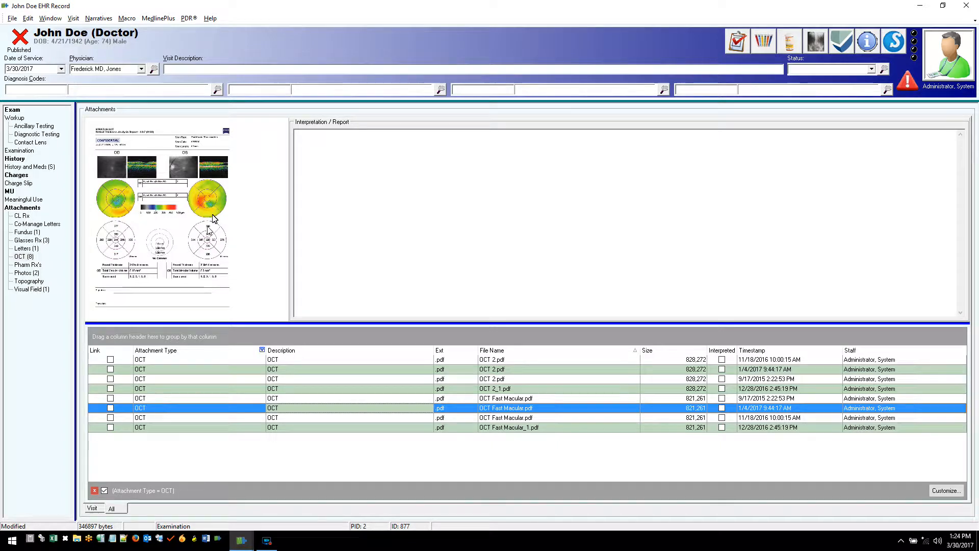
# Open the 1/4/2017 OCT Fast Macular report in Acrobat Reader, view it in a smaller window over the record, reopen it once and close it.
pyautogui.click(447, 409)
pyautogui.doubleClick(448, 409)
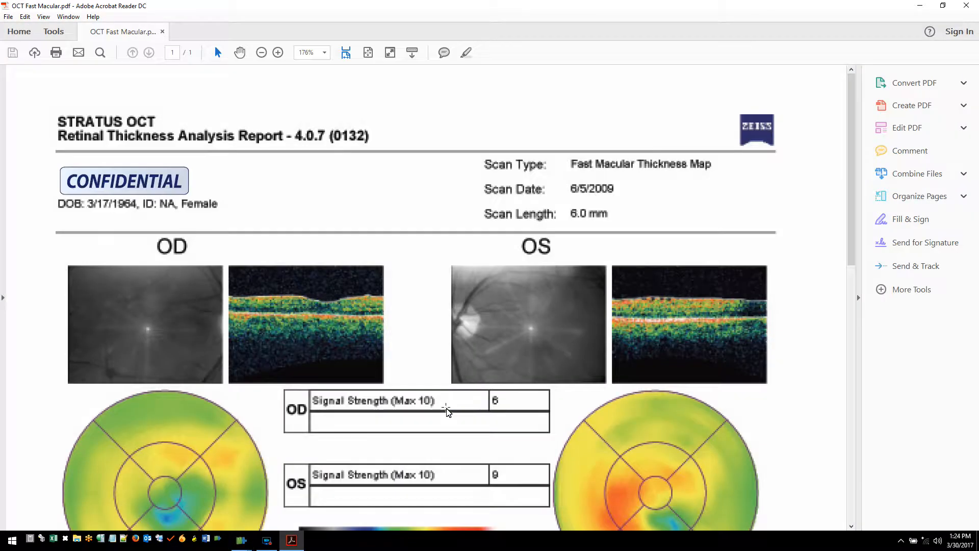
pyautogui.click(943, 6)
pyautogui.moveTo(663, 9); pyautogui.dragTo(361, 9)
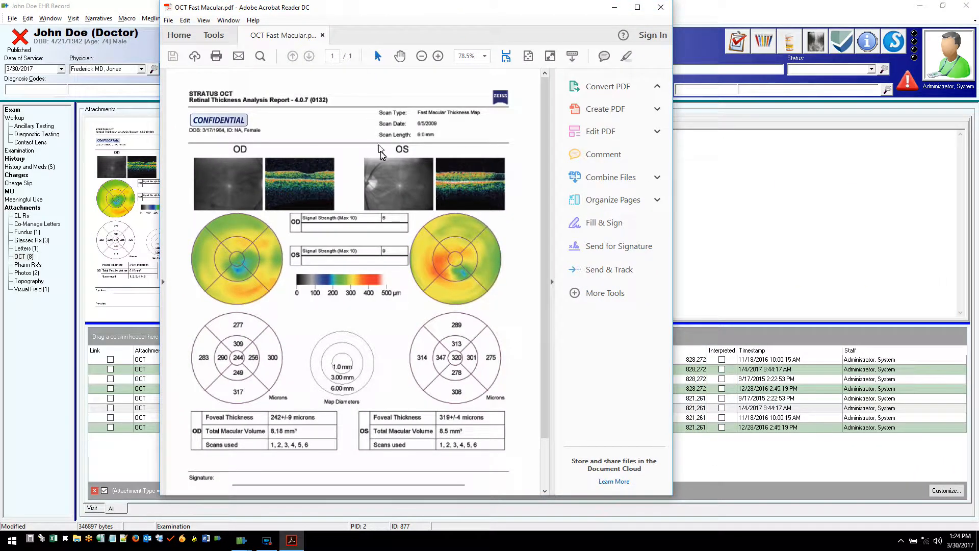
pyautogui.click(661, 7)
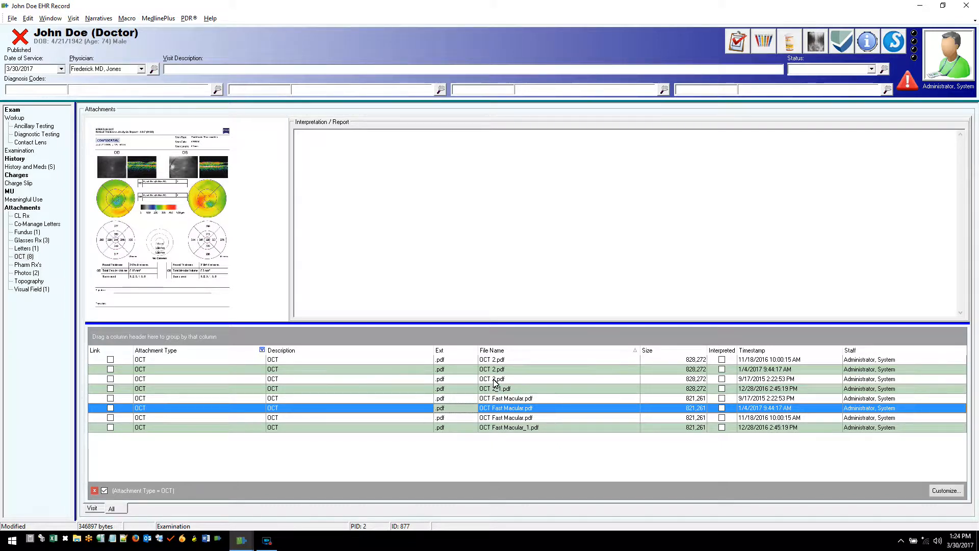
pyautogui.doubleClick(451, 413)
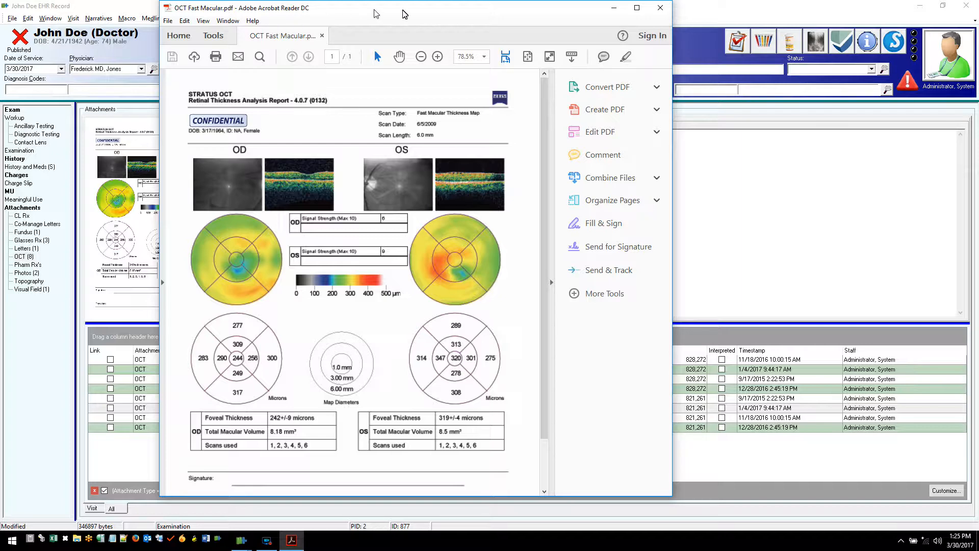
pyautogui.click(661, 8)
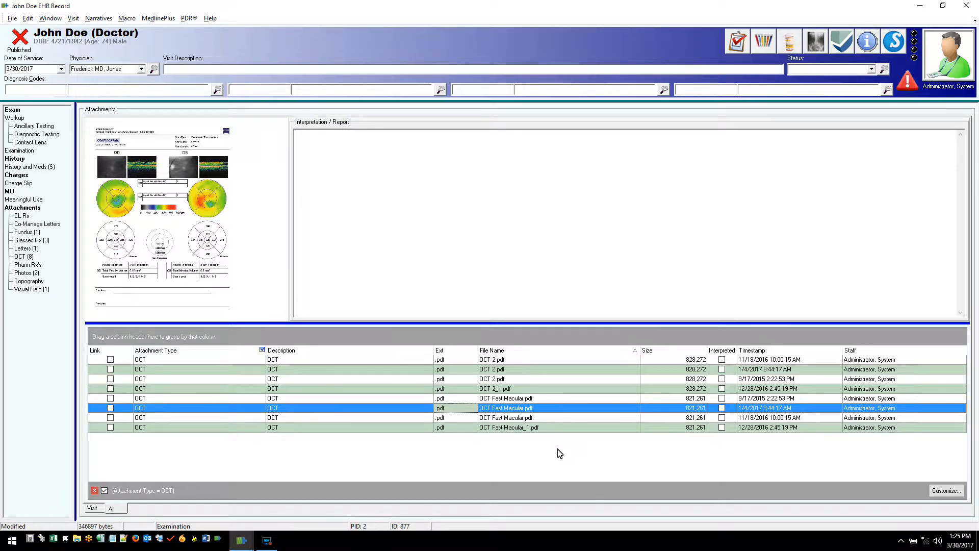
# Preview the 9/17/2015 OCT Fast Macular report and look through the Glasses Rx and Fundus attachment lists.
pyautogui.click(457, 399)
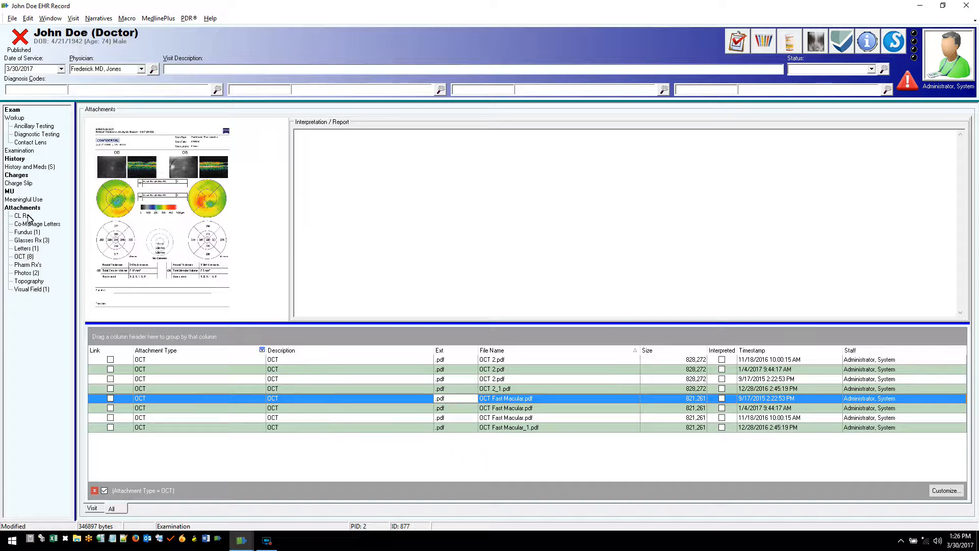
pyautogui.click(33, 240)
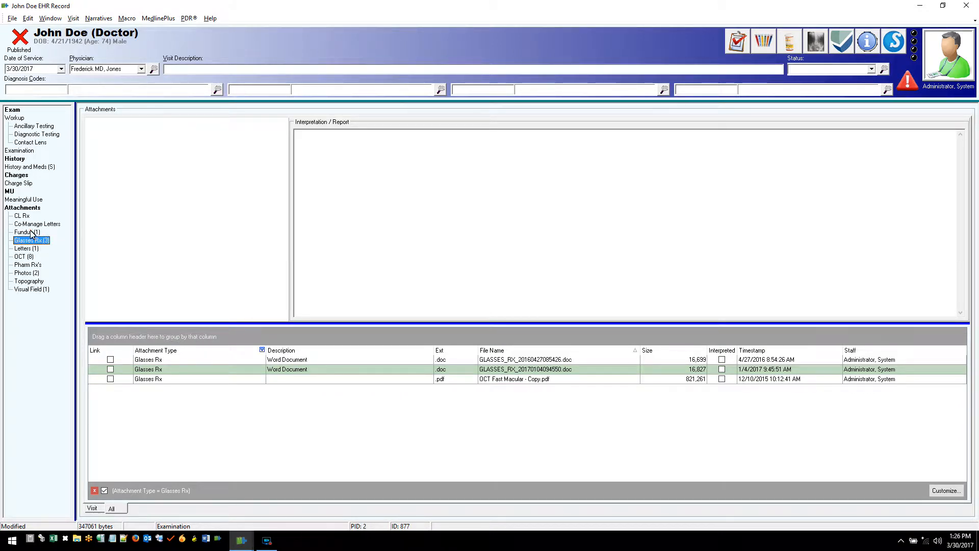
pyautogui.click(31, 234)
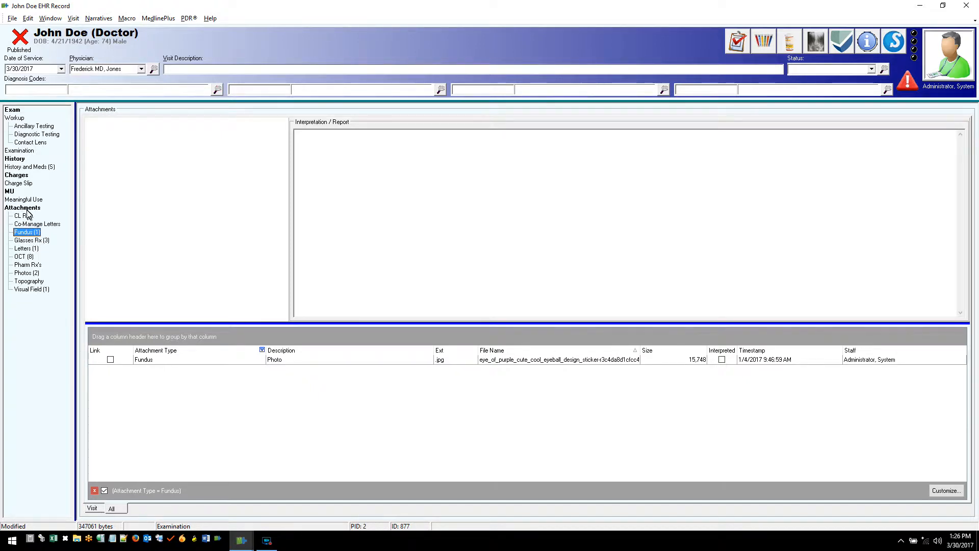
# In Diagnostic Testing, set the OD and OS interpretations to Nerve fiber layer loss for OCT - Optic Nerve and Inferior Visual Field Loss for Visual Field.
pyautogui.click(36, 134)
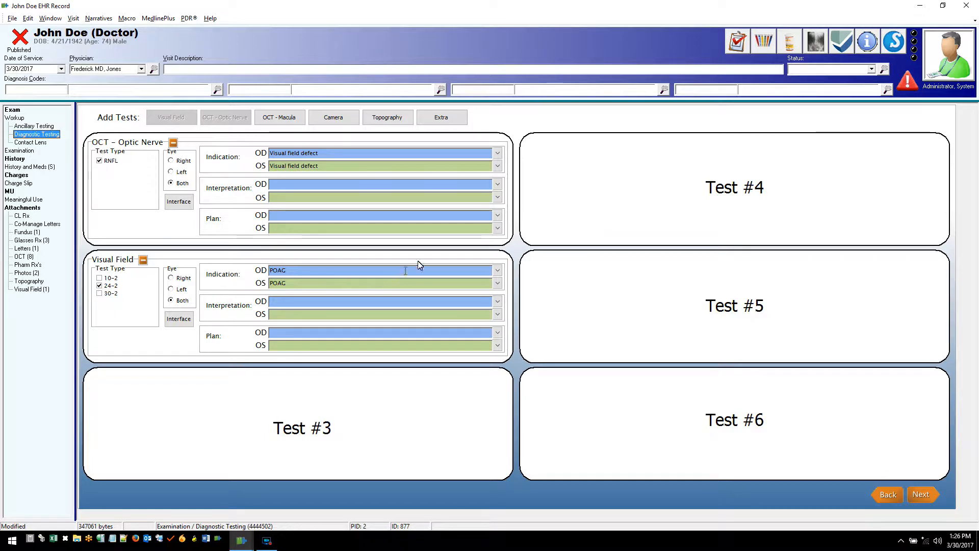
pyautogui.click(497, 184)
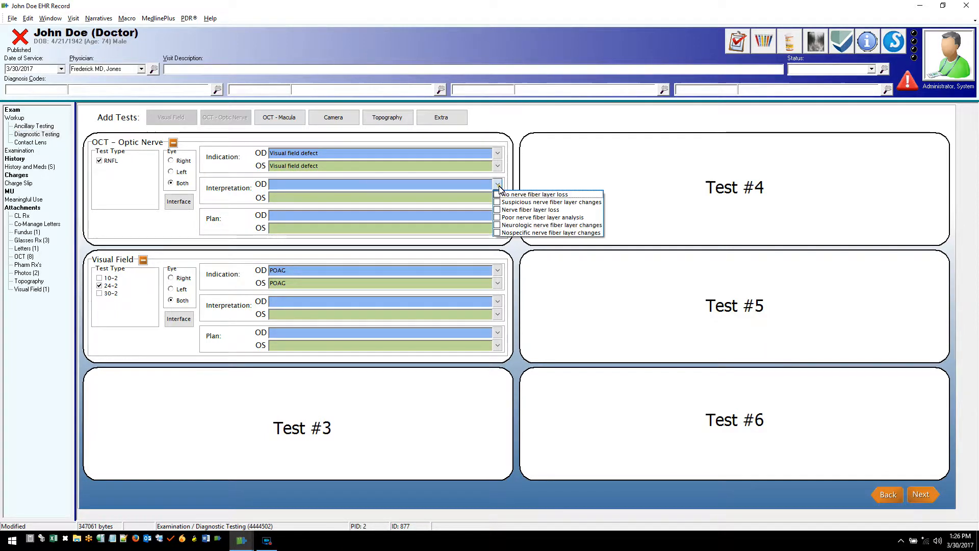
pyautogui.click(512, 213)
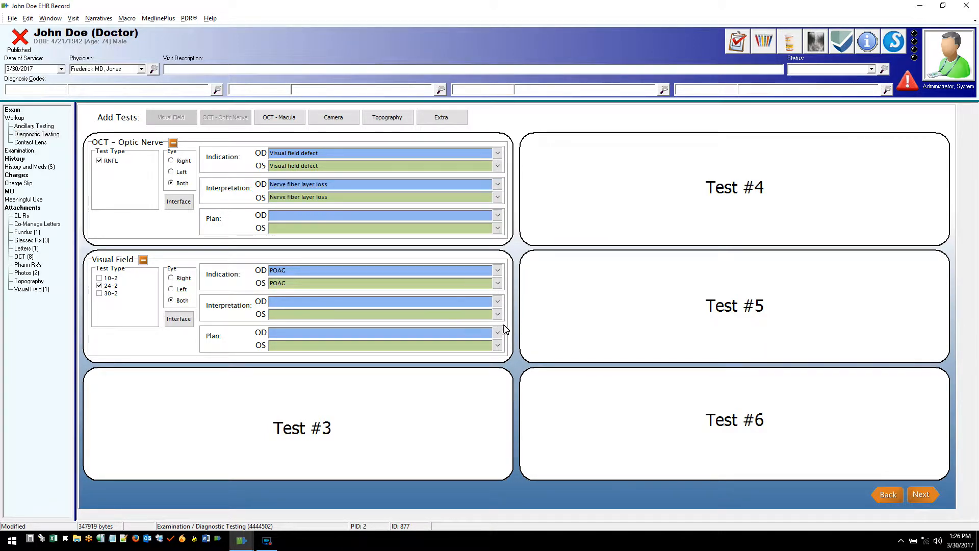
pyautogui.click(497, 302)
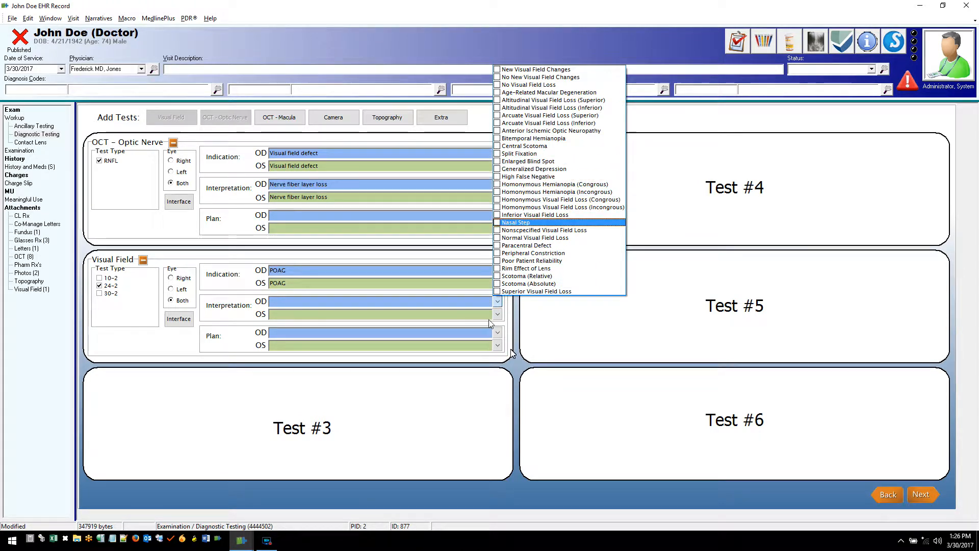
pyautogui.click(538, 215)
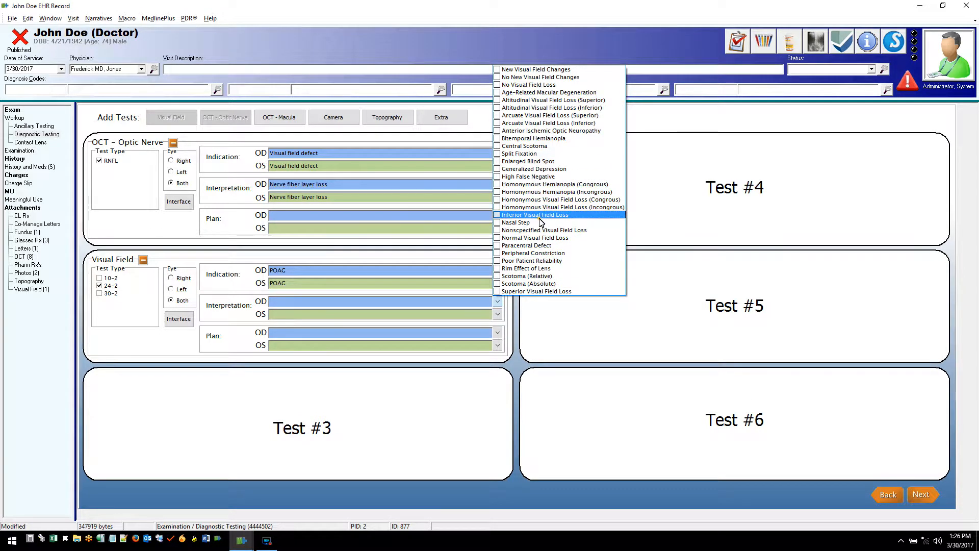
pyautogui.press('Return')
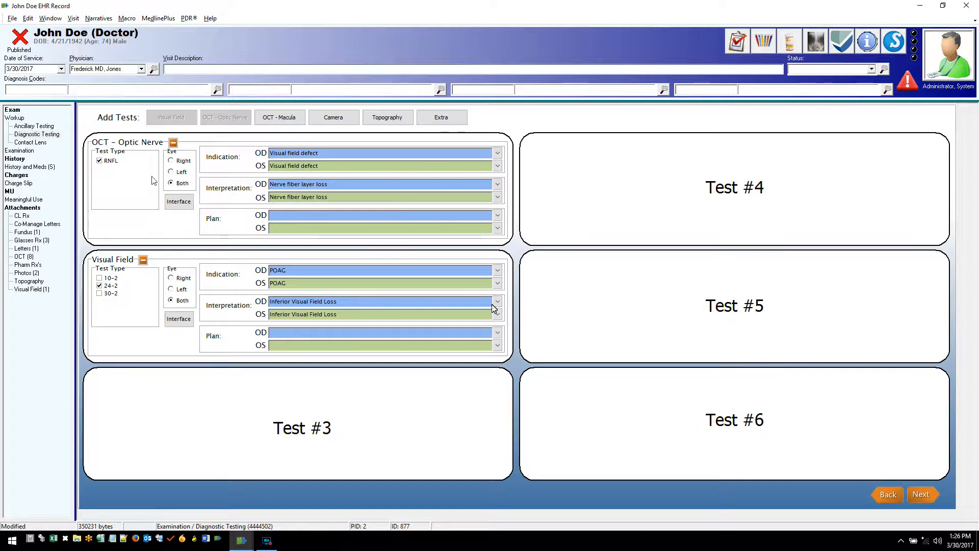
# Proceed through the Workup to the Examination page and record epiphora as the OD adnexa finding.
pyautogui.click(922, 495)
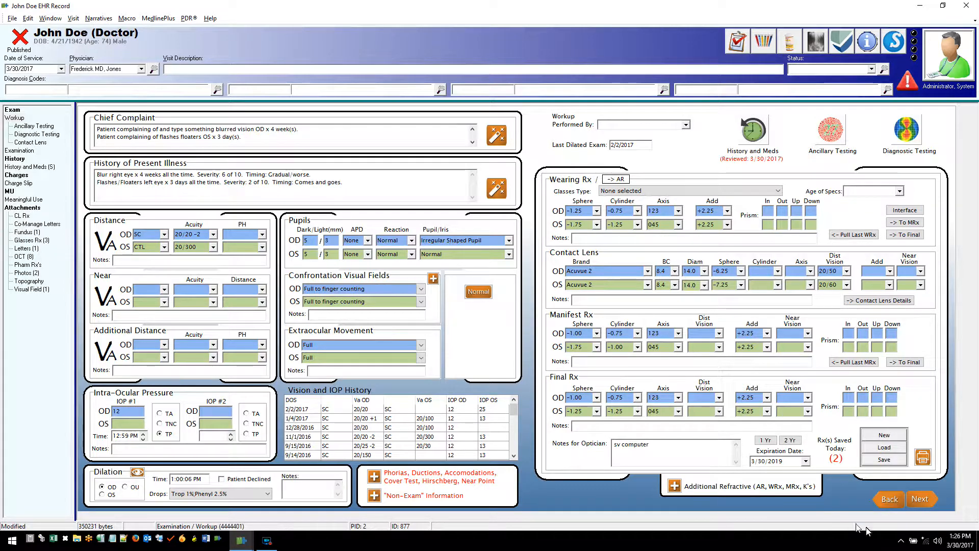
pyautogui.click(930, 503)
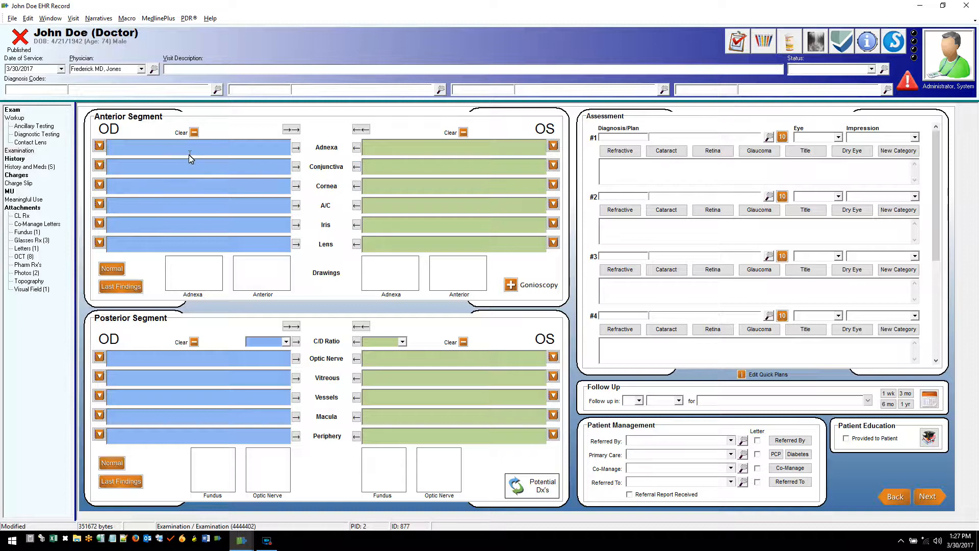
pyautogui.click(99, 146)
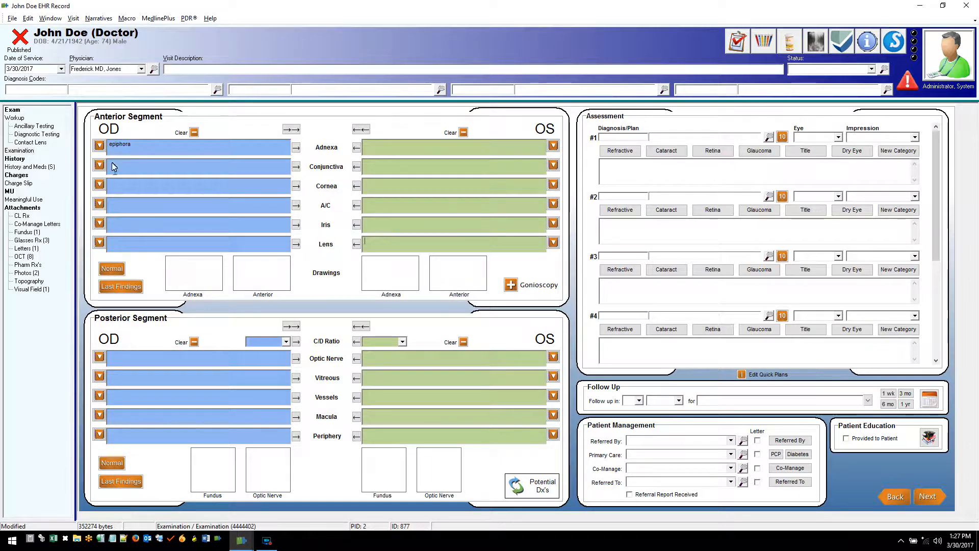
pyautogui.click(100, 147)
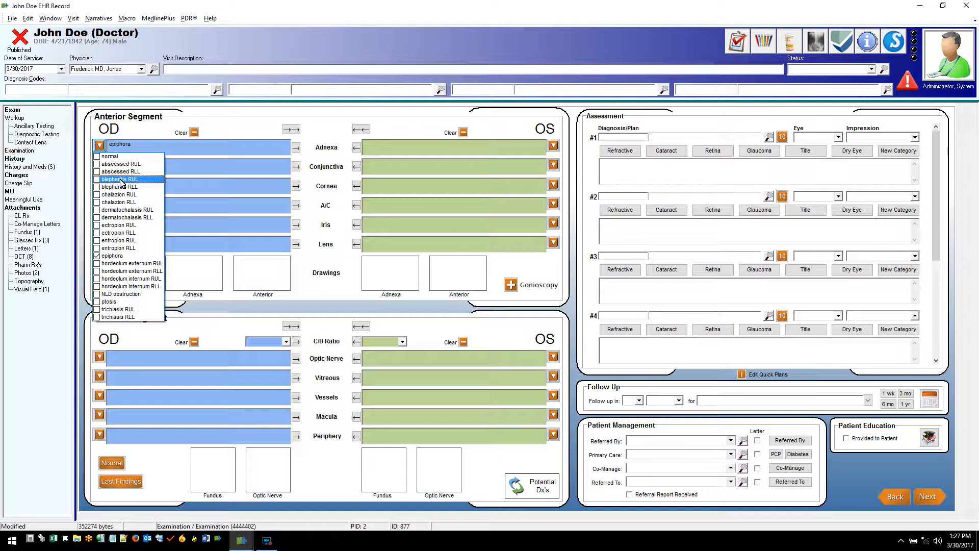
pyautogui.click(175, 149)
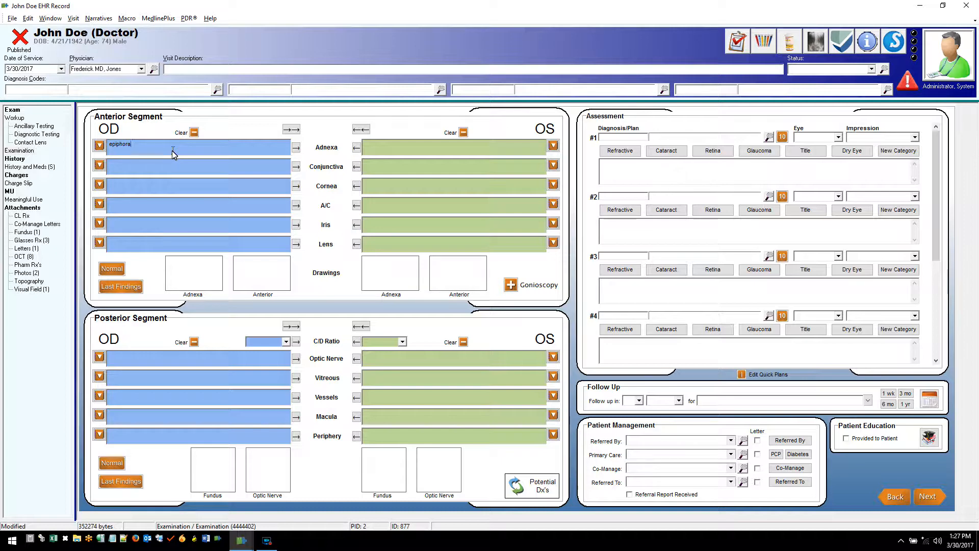
# Record the OD findings injection - mild for conjunctiva, erosion for cornea and cell-2+ for A/C.
pyautogui.click(100, 165)
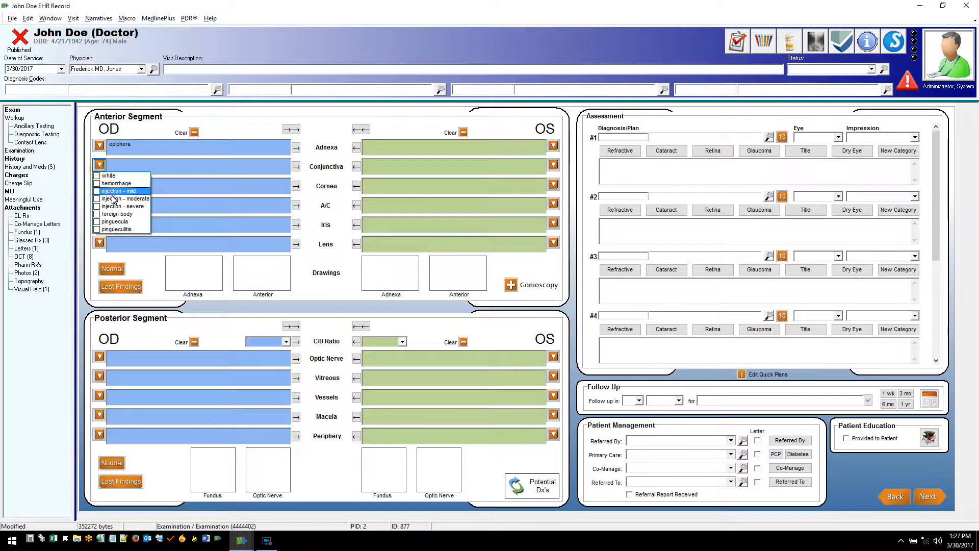
pyautogui.click(114, 191)
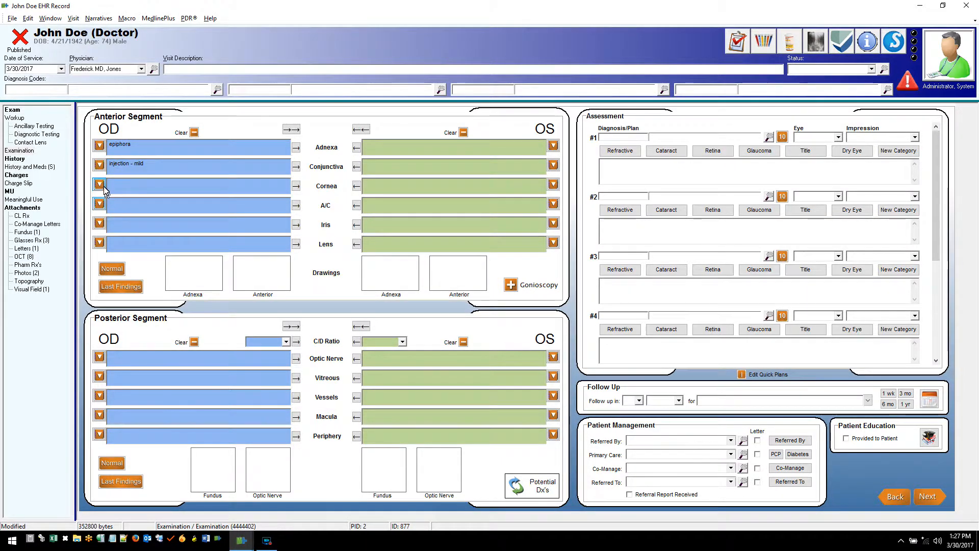
pyautogui.click(101, 185)
pyautogui.click(115, 249)
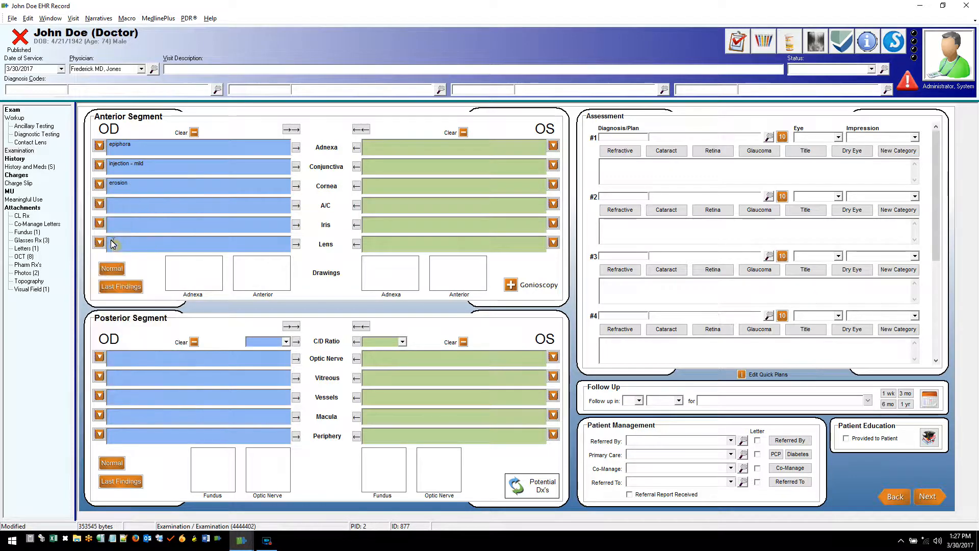
pyautogui.click(101, 208)
pyautogui.click(111, 241)
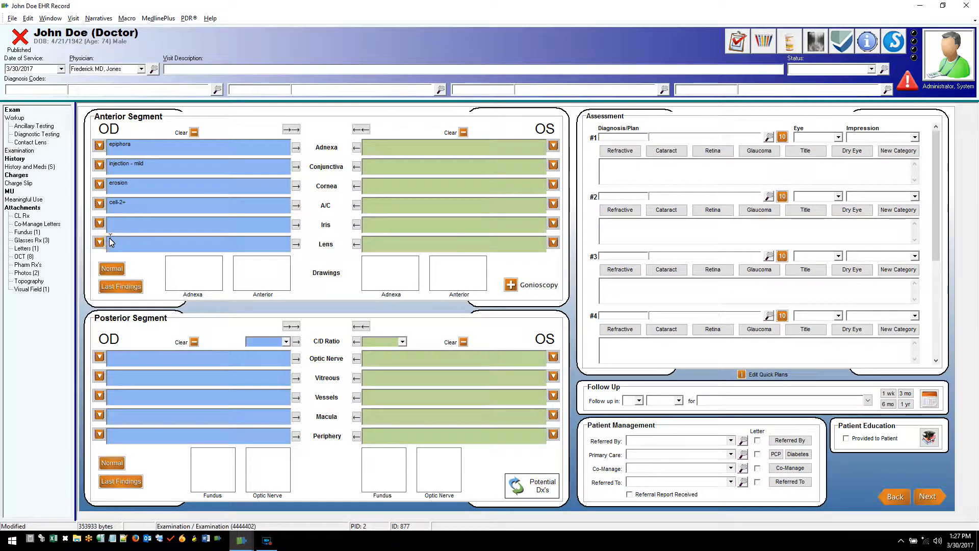
# Clear the OD anterior segment and record epiphora for the adnexa and NS-1+ for the lens.
pyautogui.click(194, 133)
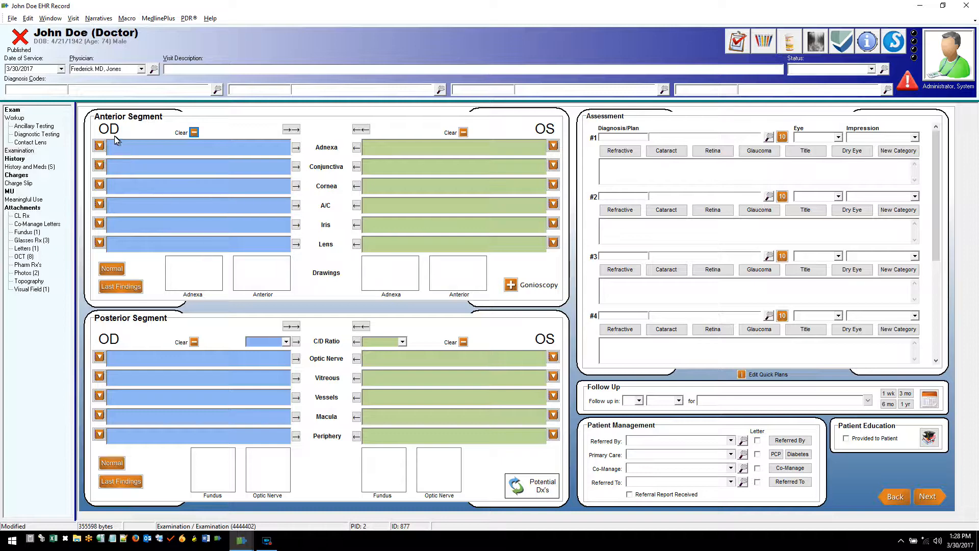
pyautogui.click(99, 145)
pyautogui.click(128, 295)
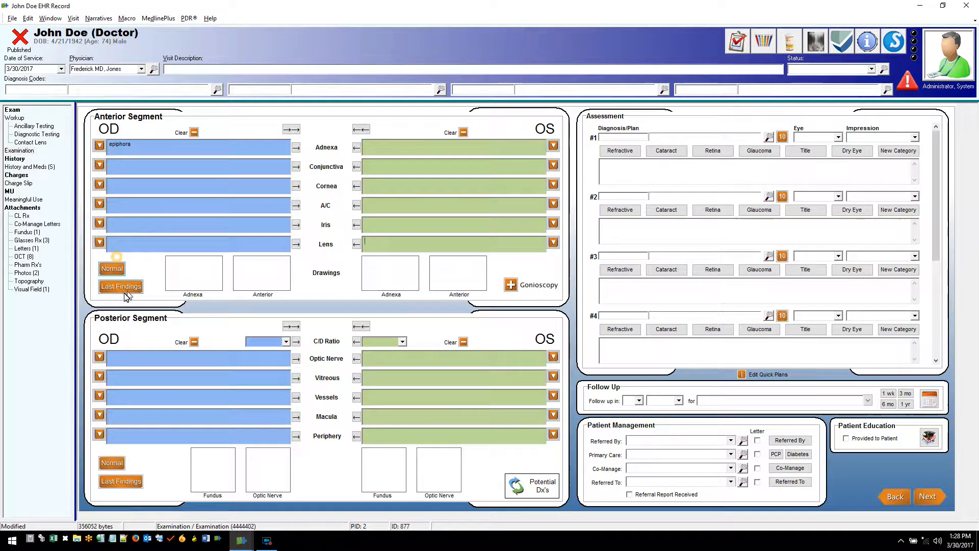
pyautogui.click(99, 243)
pyautogui.click(109, 269)
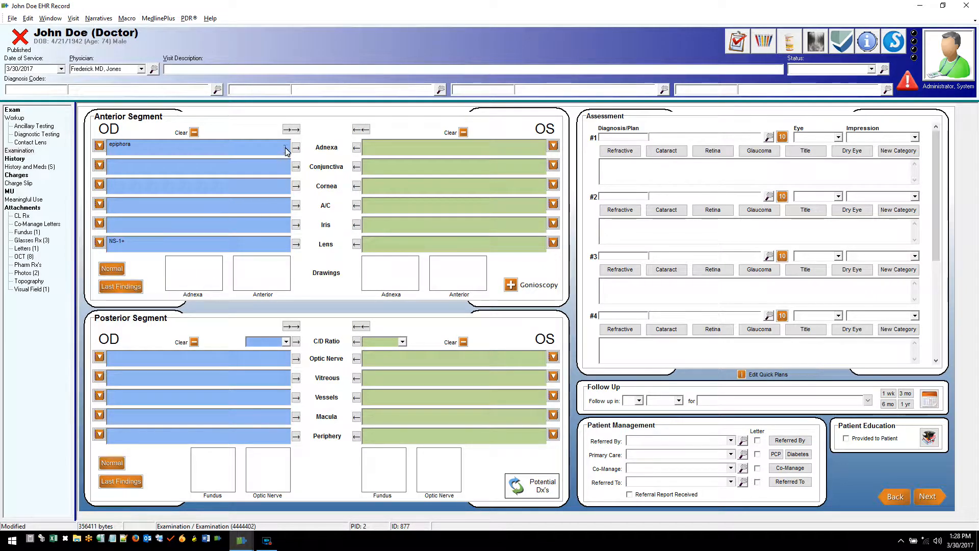
# Copy the OD anterior segment findings to OS, clear and recopy them, and fill the remaining fields with normal findings.
pyautogui.click(291, 130)
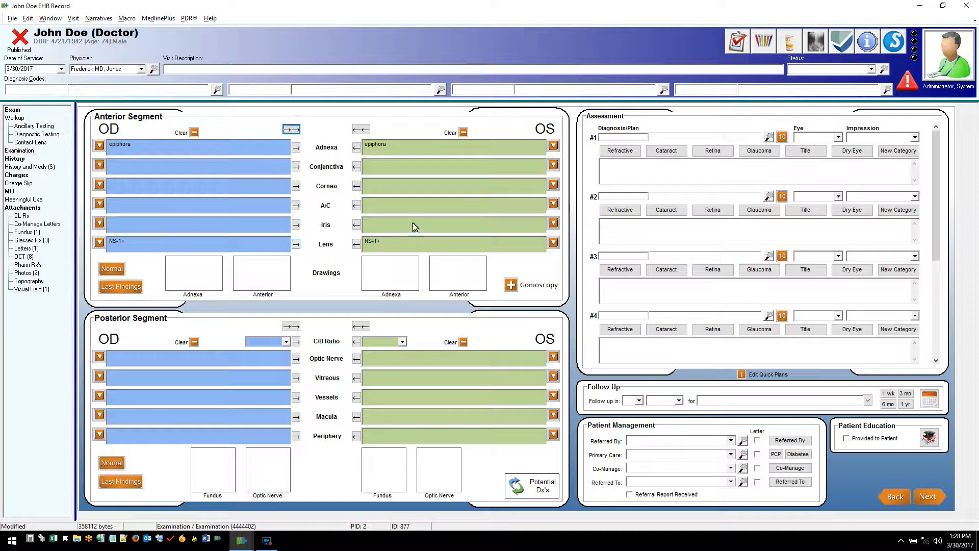
pyautogui.click(463, 135)
pyautogui.click(296, 147)
pyautogui.click(291, 129)
pyautogui.click(115, 271)
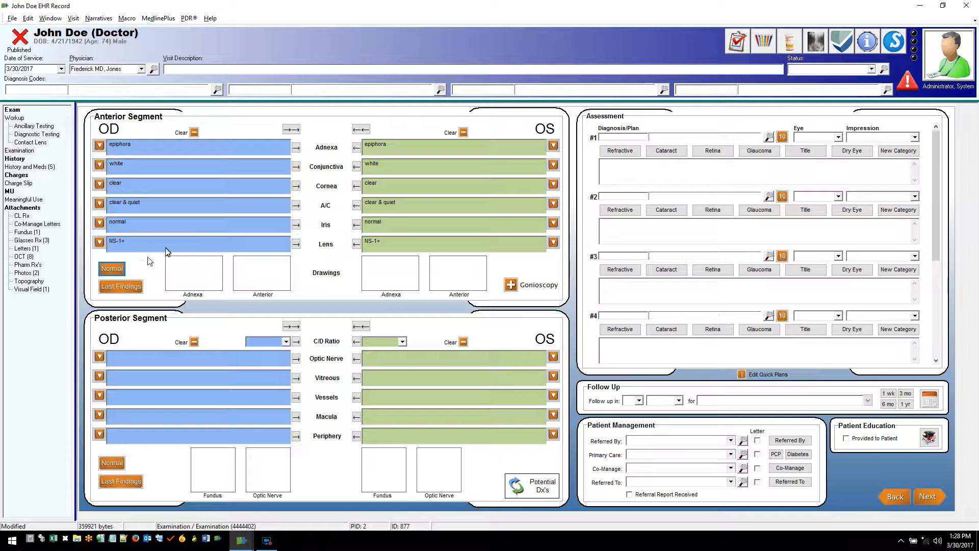
# Clear both eyes' anterior segment findings, load the last visit's findings and set the OS lens to NS-2+.
pyautogui.click(194, 132)
pyautogui.click(463, 133)
pyautogui.click(116, 288)
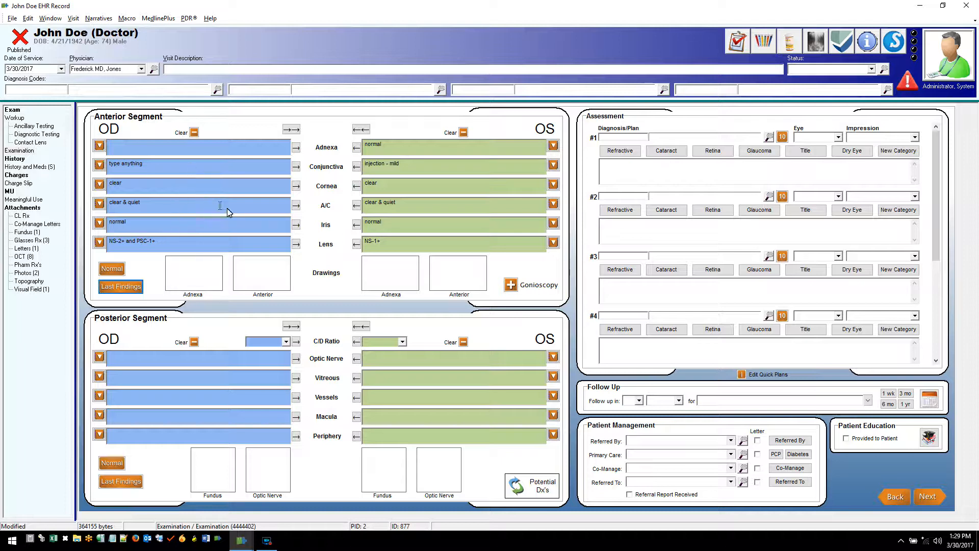
pyautogui.click(553, 242)
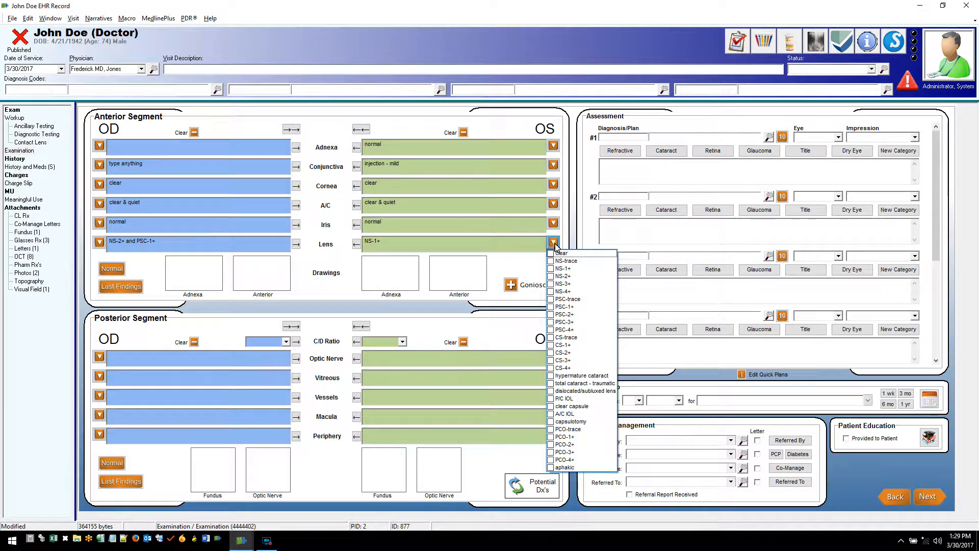
pyautogui.click(564, 277)
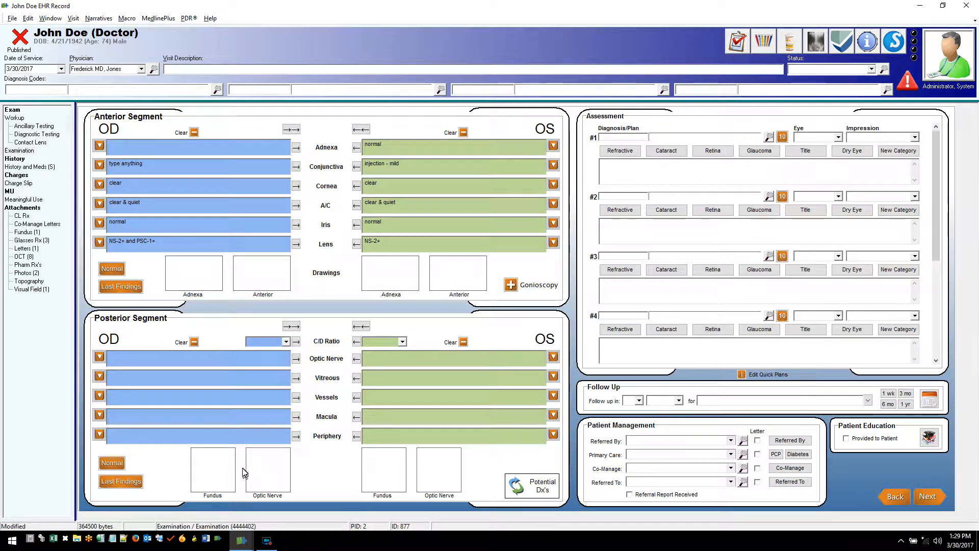
# Sketch black freehand strokes over the eyelid outline in the OD adnexa drawing and clear the drawing.
pyautogui.click(207, 284)
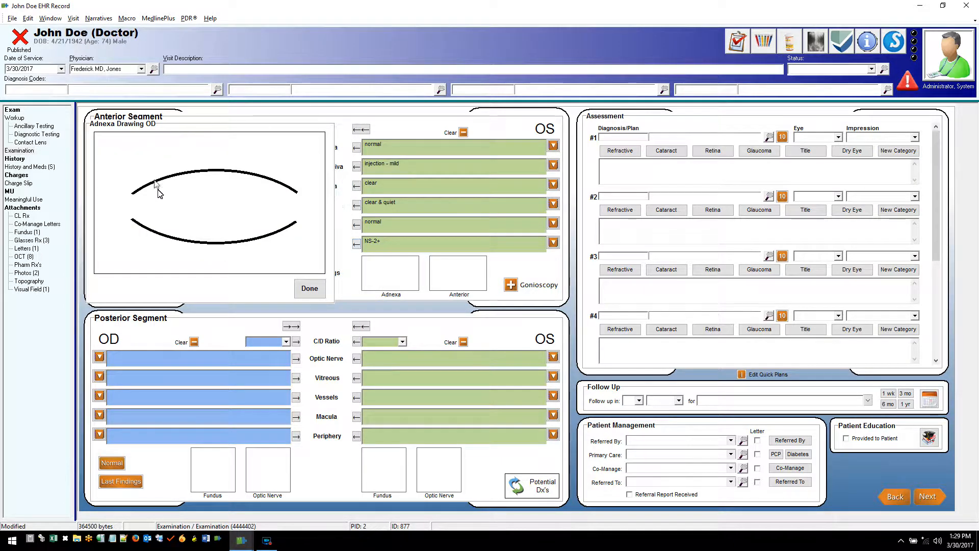
pyautogui.click(217, 205)
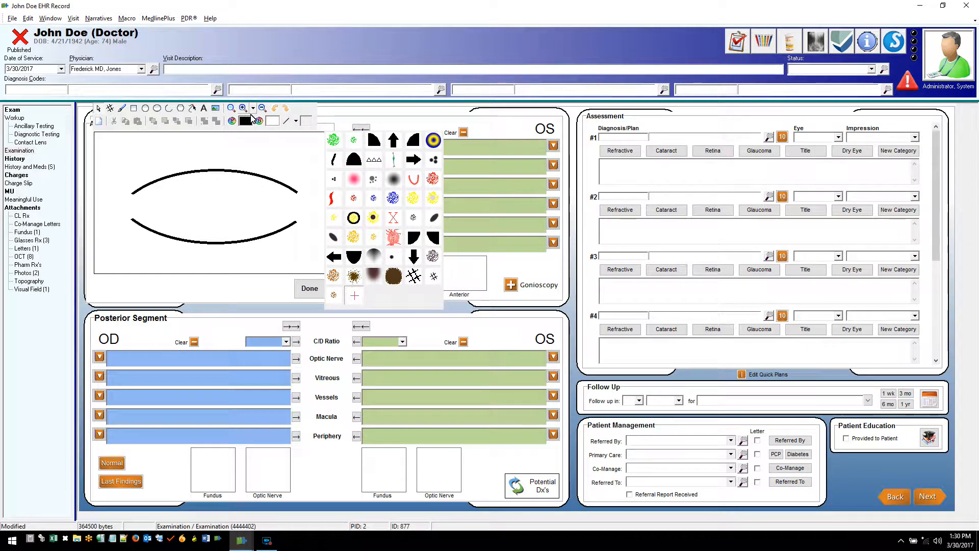
pyautogui.click(122, 108)
pyautogui.moveTo(153, 170)
pyautogui.mouseDown()
pyautogui.moveTo(205, 196)
pyautogui.moveTo(263, 273)
pyautogui.moveTo(207, 167)
pyautogui.mouseUp()
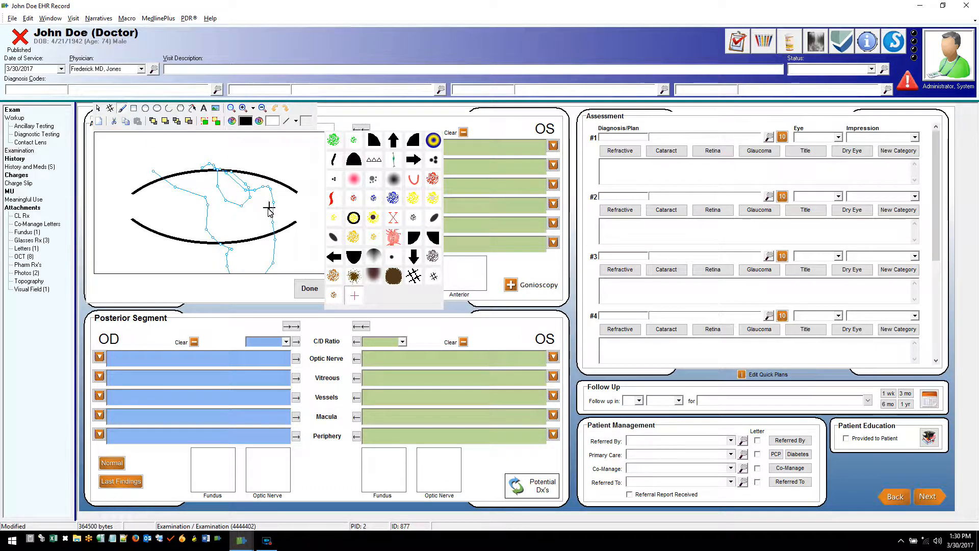
pyautogui.click(296, 122)
pyautogui.click(300, 189)
pyautogui.click(281, 157)
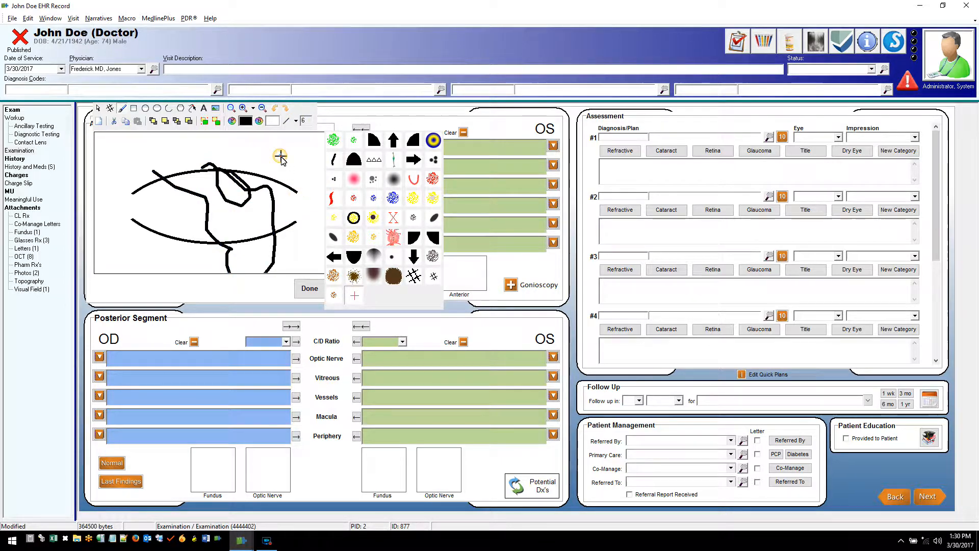
pyautogui.rightClick(233, 184)
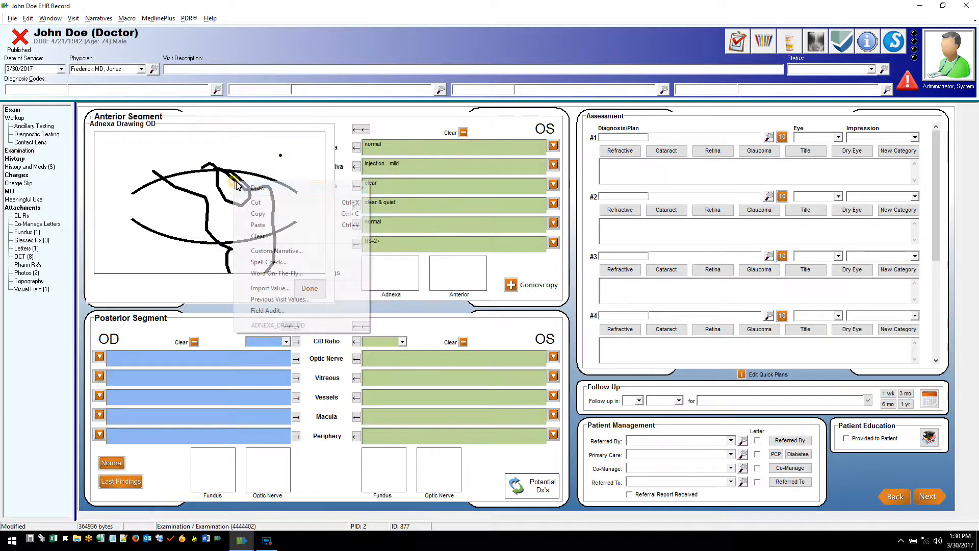
pyautogui.click(276, 240)
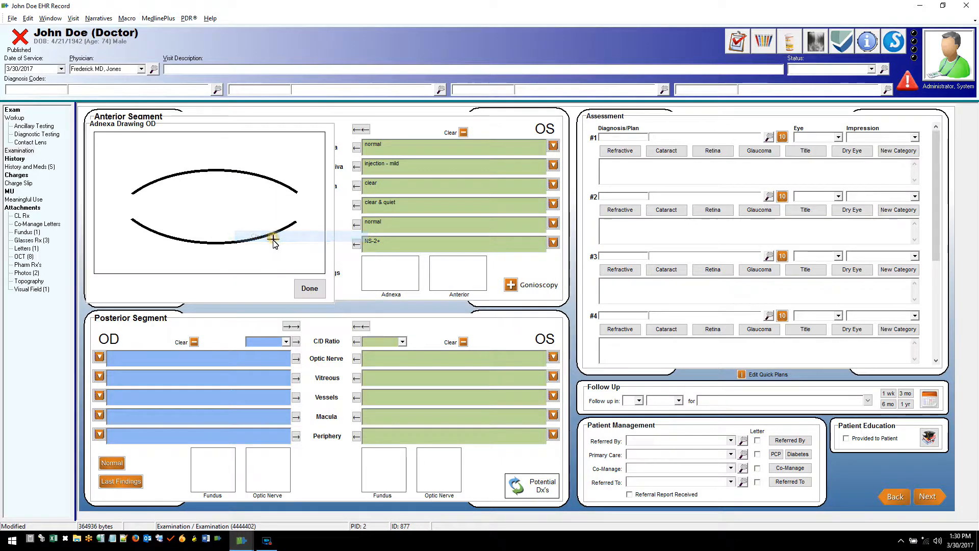
# Draw a circle inside the eyelid outline of the OD adnexa drawing and place the pink blotch symbol at the lower lid's outer end.
pyautogui.click(244, 222)
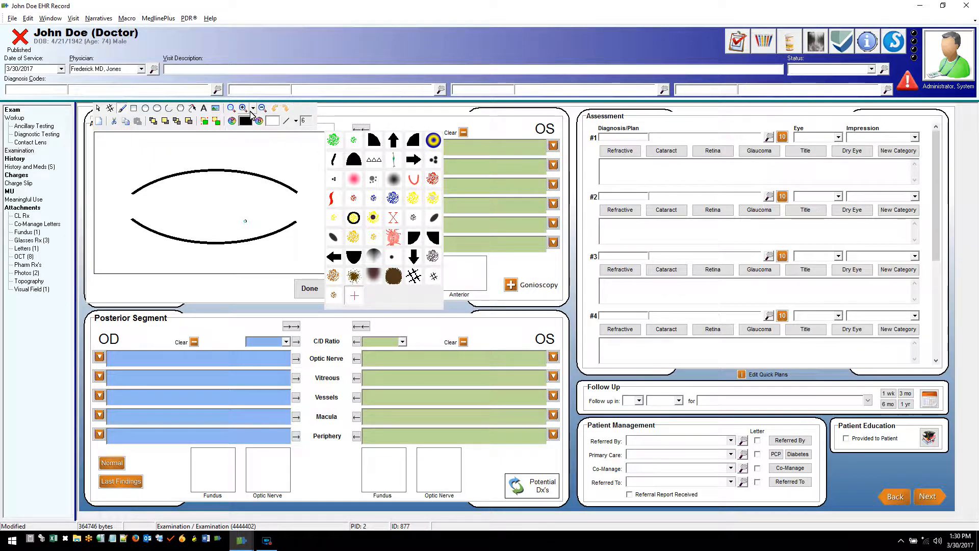
pyautogui.click(146, 109)
pyautogui.moveTo(152, 182)
pyautogui.mouseDown()
pyautogui.moveTo(184, 245)
pyautogui.moveTo(211, 242)
pyautogui.mouseUp()
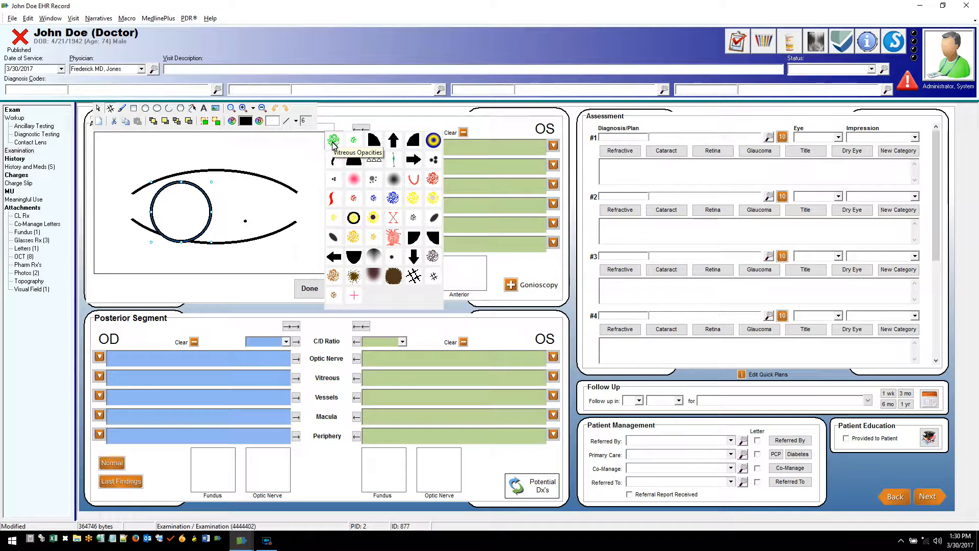
pyautogui.click(354, 180)
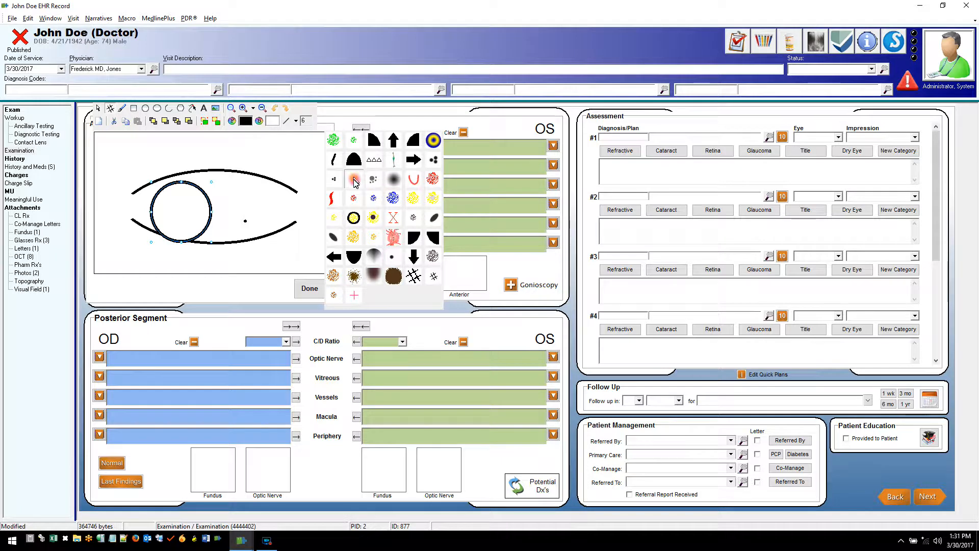
pyautogui.moveTo(269, 233); pyautogui.dragTo(291, 251)
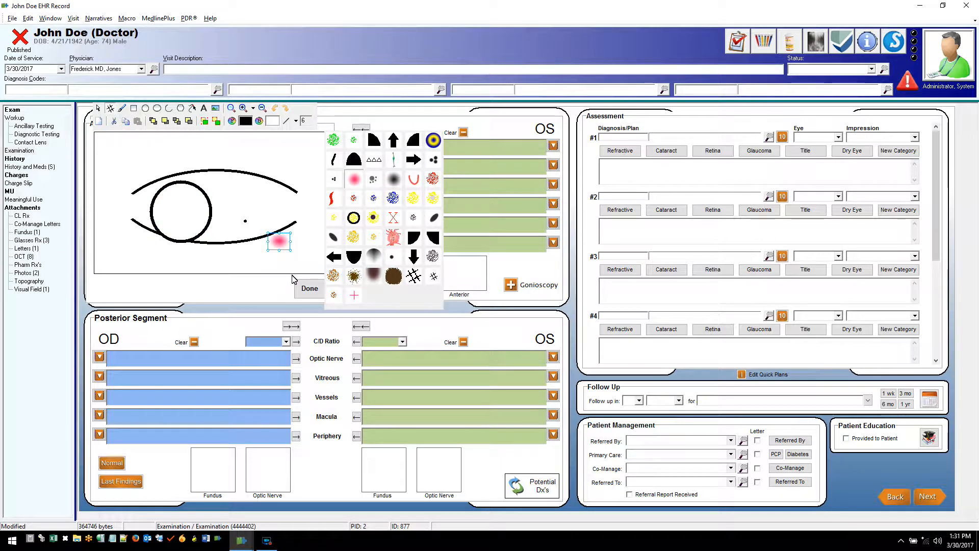
# Place the red U-shaped symbol above the upper lid in the OD adnexa drawing, turned sideways, and finish the drawing.
pyautogui.click(414, 180)
pyautogui.moveTo(242, 159); pyautogui.dragTo(292, 205)
pyautogui.click(286, 108)
pyautogui.click(285, 109)
pyautogui.click(101, 110)
pyautogui.moveTo(284, 178)
pyautogui.mouseDown()
pyautogui.moveTo(240, 236)
pyautogui.moveTo(238, 214)
pyautogui.moveTo(272, 164)
pyautogui.mouseUp()
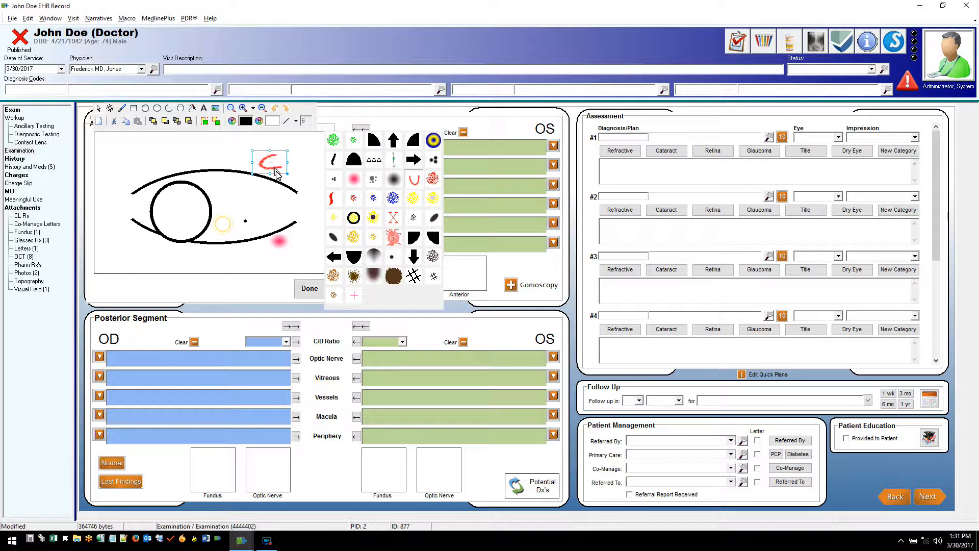
pyautogui.click(291, 241)
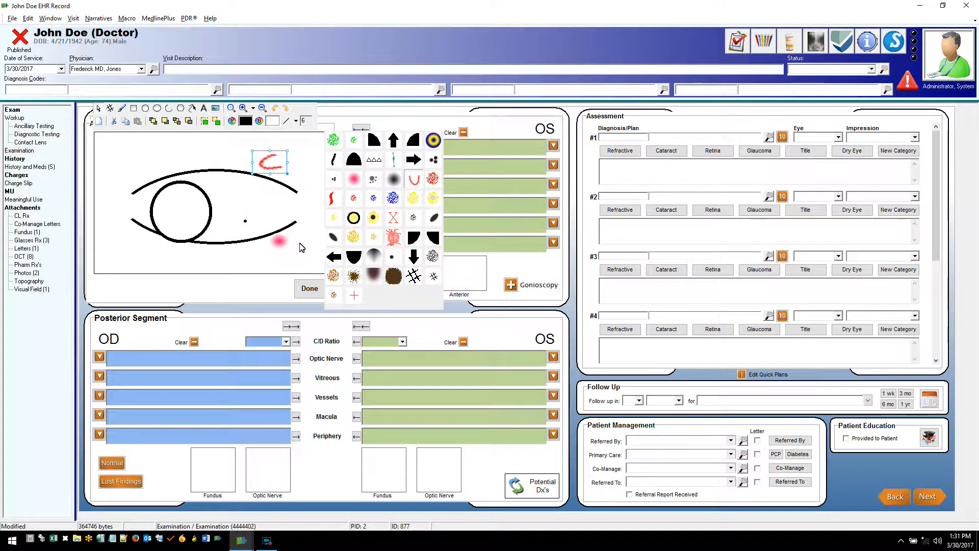
pyautogui.rightClick(310, 218)
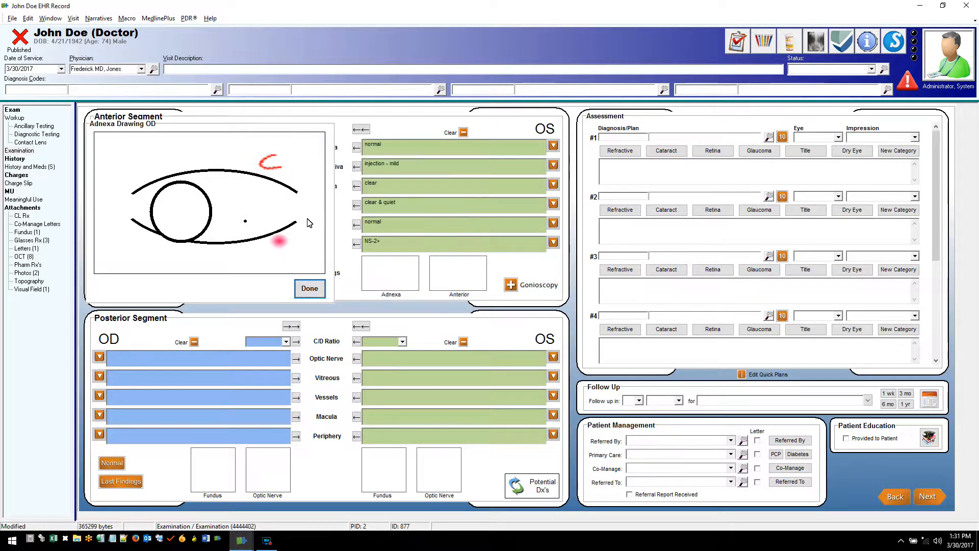
pyautogui.click(316, 292)
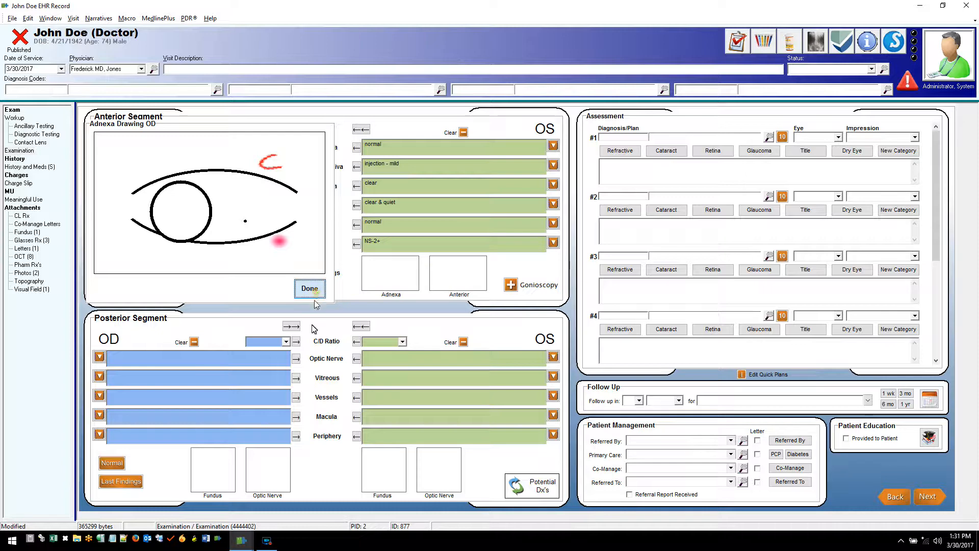
# Open the OD fundus drawing and switch its drawing tools to the simple view.
pyautogui.click(227, 459)
pyautogui.rightClick(232, 368)
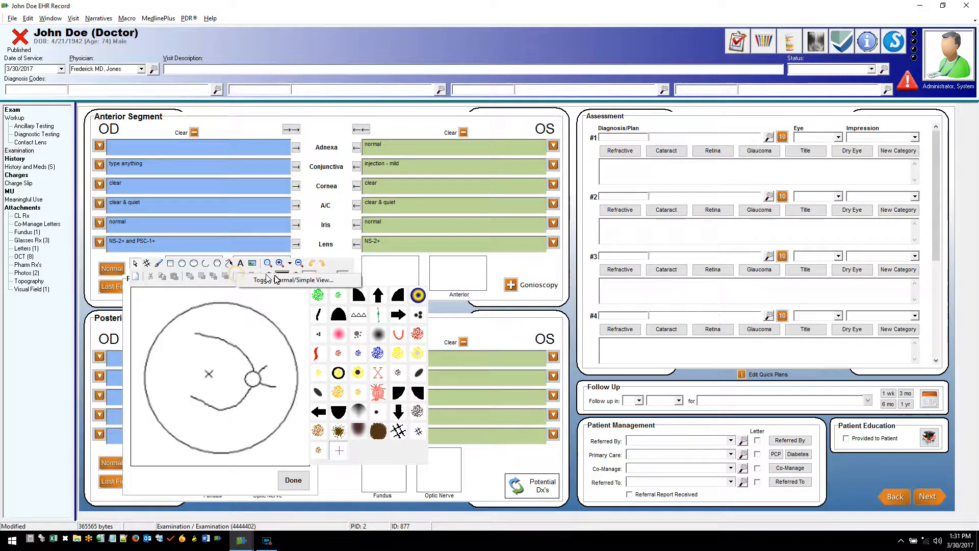
pyautogui.click(284, 283)
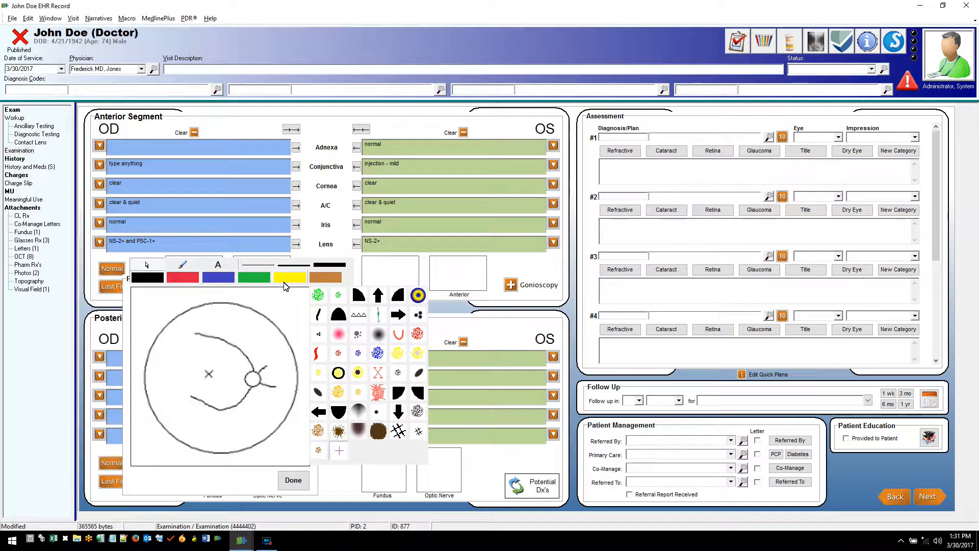
pyautogui.click(244, 345)
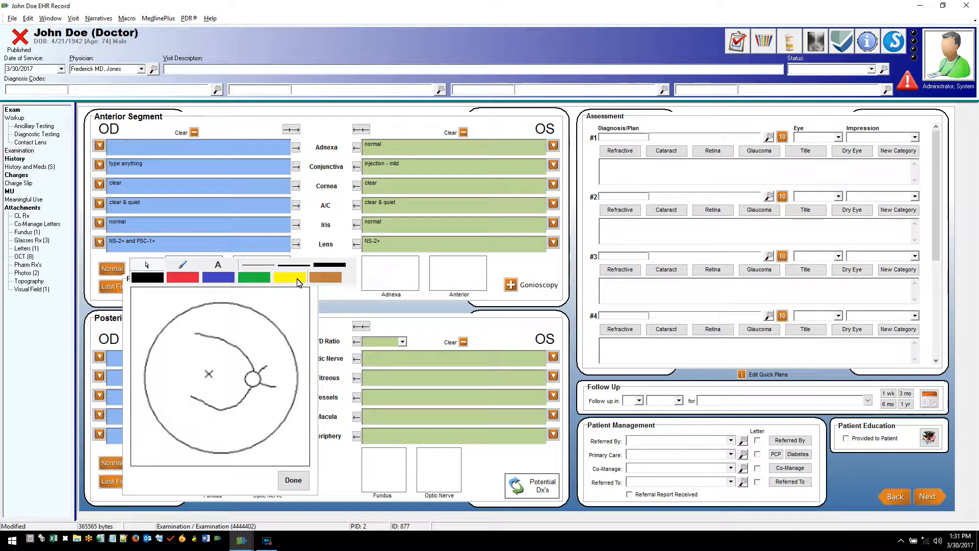
# Draw three red freehand strokes on the OD fundus drawing and finish it.
pyautogui.click(191, 277)
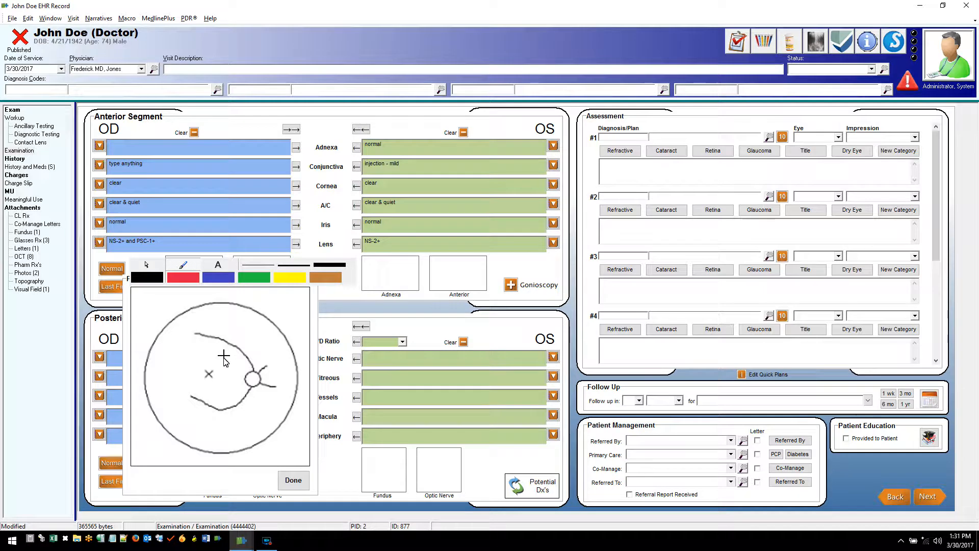
pyautogui.moveTo(205, 348)
pyautogui.mouseDown()
pyautogui.moveTo(220, 363)
pyautogui.moveTo(197, 417)
pyautogui.moveTo(181, 379)
pyautogui.mouseUp()
pyautogui.moveTo(238, 356)
pyautogui.mouseDown()
pyautogui.moveTo(257, 336)
pyautogui.moveTo(258, 438)
pyautogui.mouseUp()
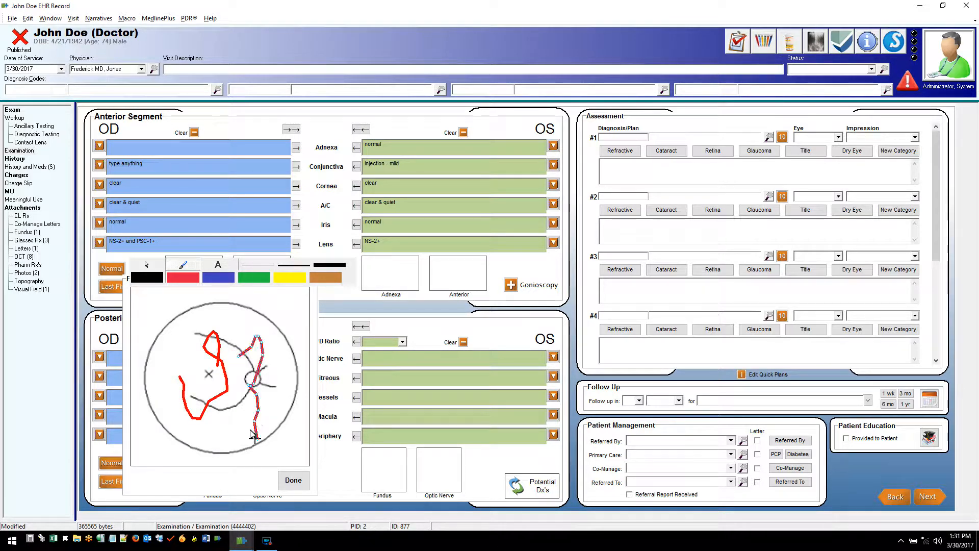
pyautogui.moveTo(172, 363); pyautogui.dragTo(191, 352)
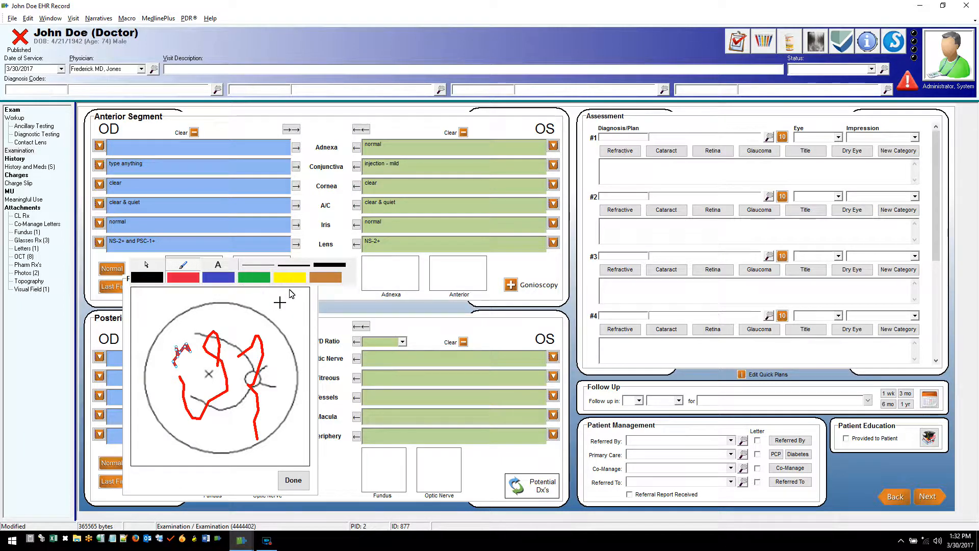
pyautogui.click(293, 481)
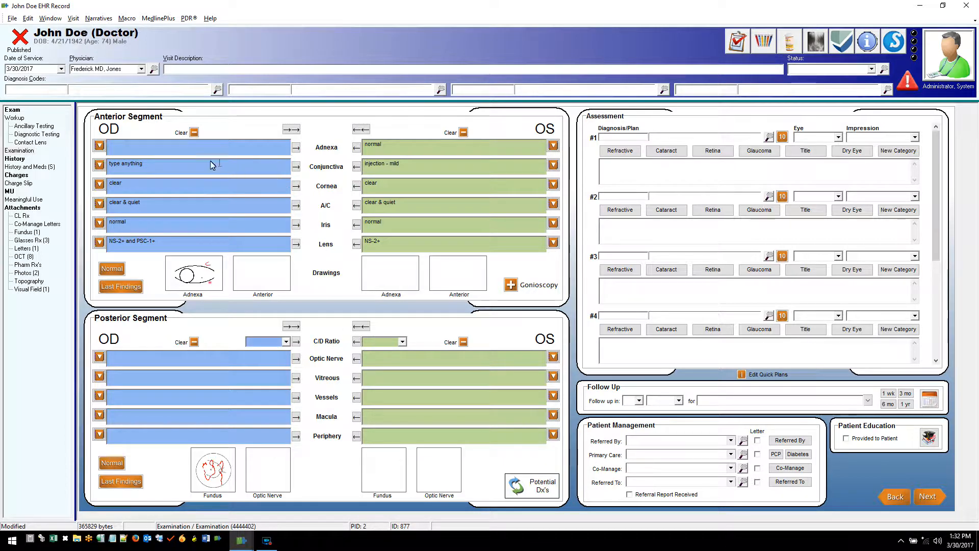
# Clear both eyes' anterior segment findings and record NS-1+ for the OD lens.
pyautogui.click(194, 132)
pyautogui.click(465, 133)
pyautogui.click(99, 243)
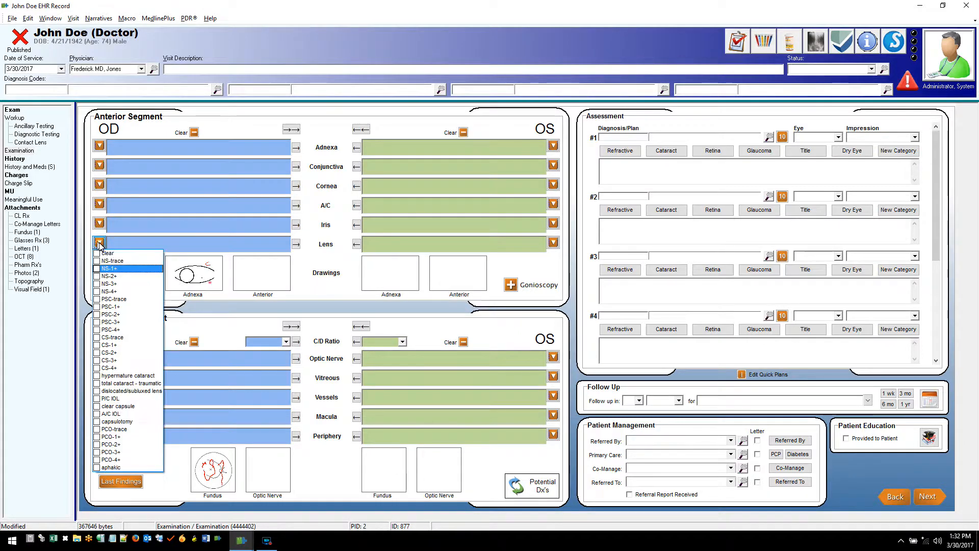
pyautogui.click(113, 269)
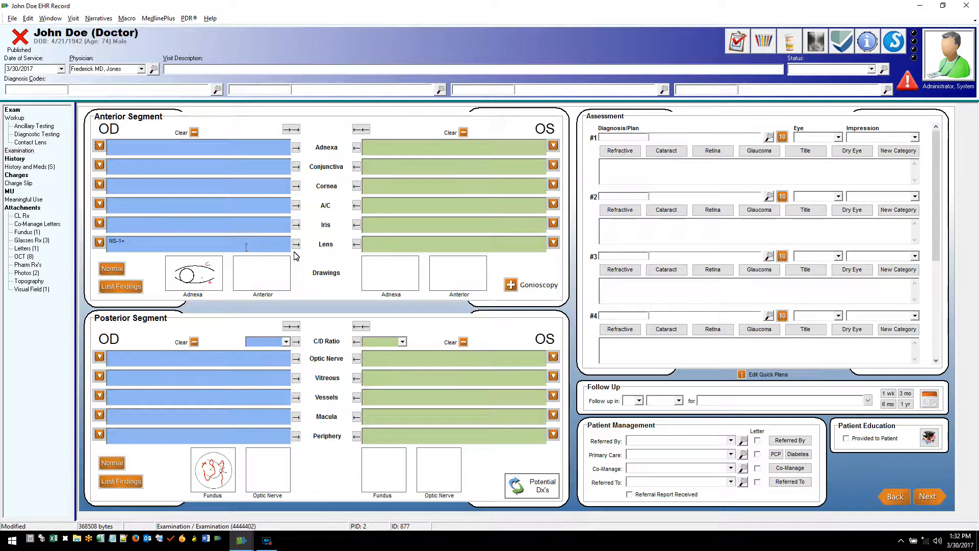
# Review the potential diagnoses, highlighting H25.11 Age Related Cataract OD, and close the list without assigning it.
pyautogui.click(542, 486)
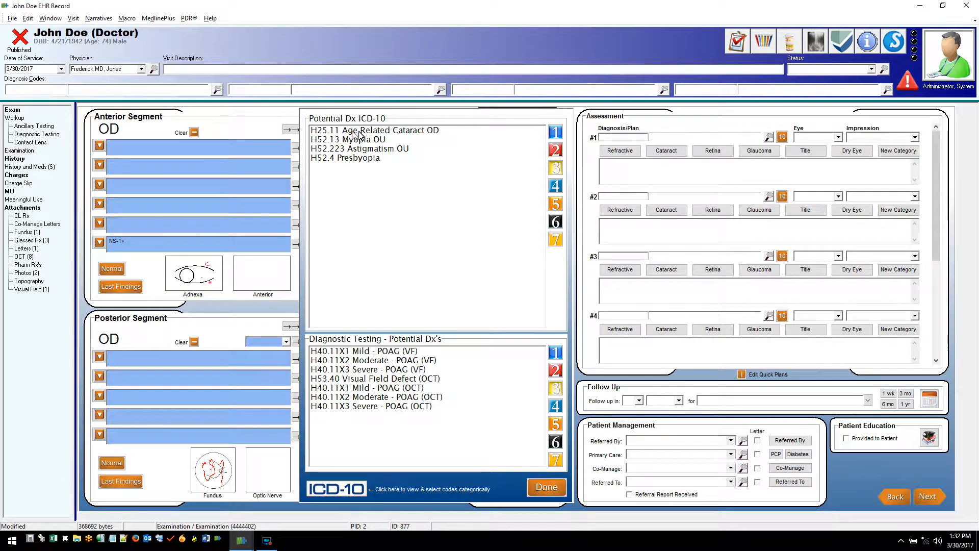
pyautogui.click(338, 132)
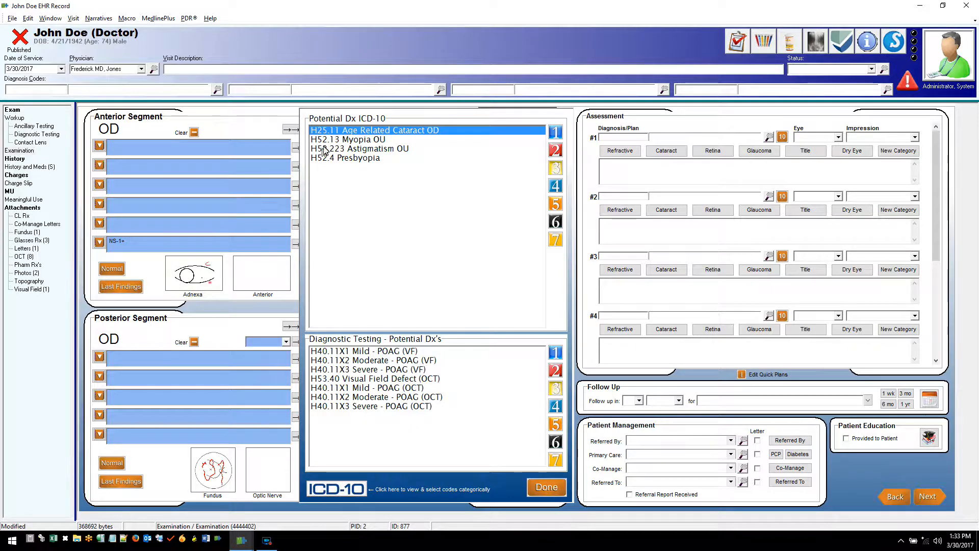
pyautogui.click(537, 487)
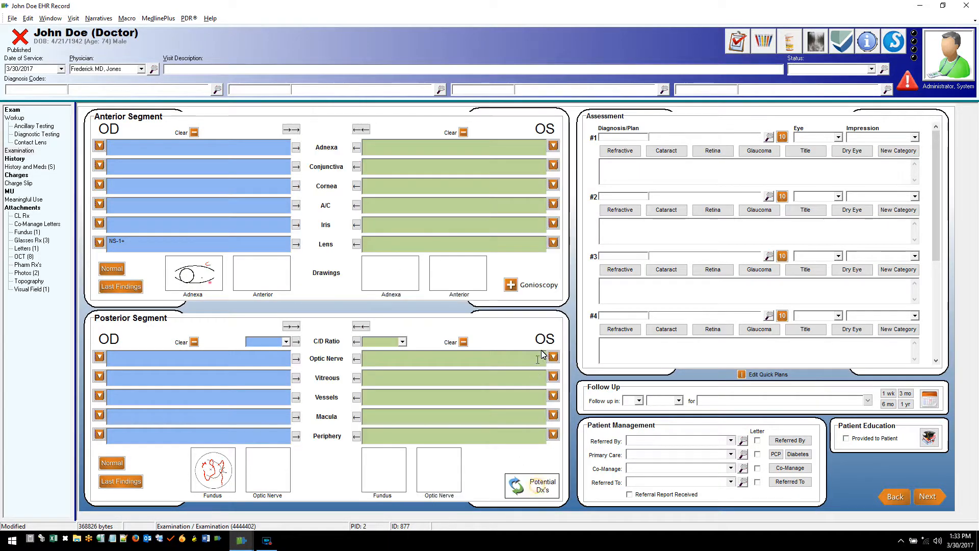
# Set the OS lens to NS-2+ and assign the potential diagnosis H25.13 Age Related Cataract OU as diagnosis 1.
pyautogui.click(553, 242)
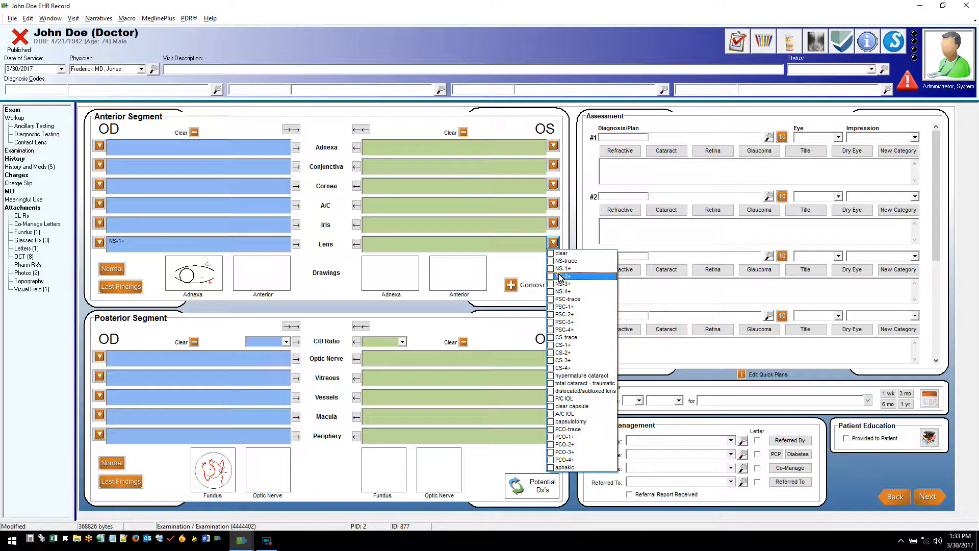
pyautogui.click(535, 485)
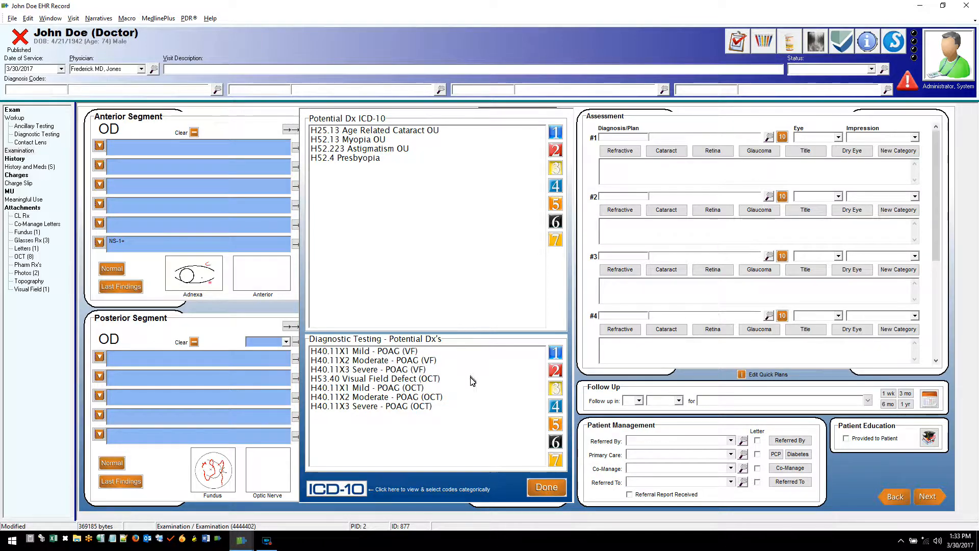
pyautogui.click(362, 131)
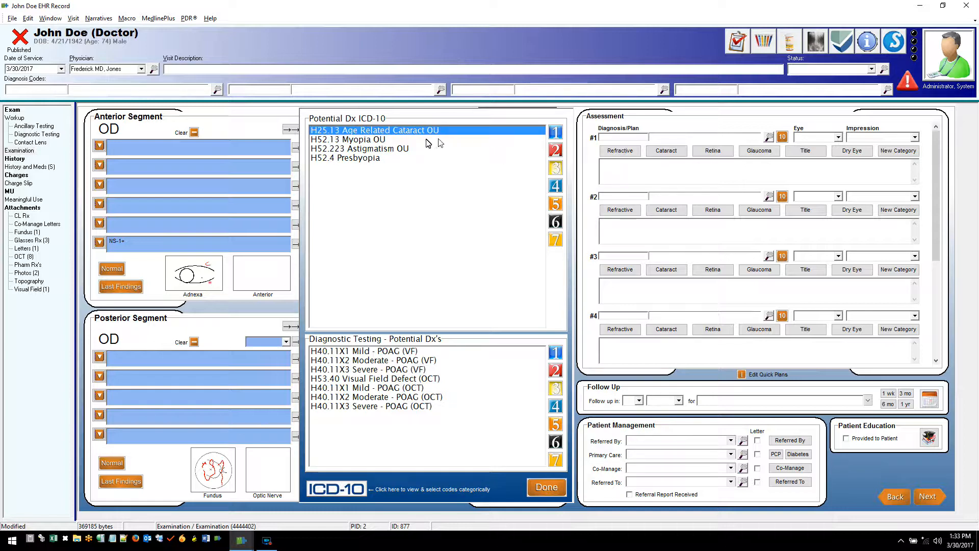
pyautogui.click(552, 134)
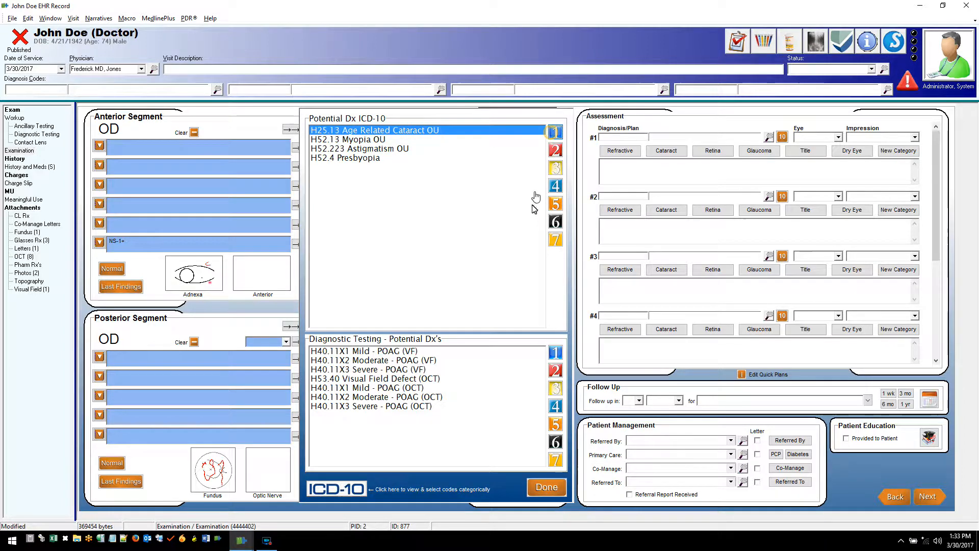
# Fill diagnoses 2 to 4 with H25.13 Age Related Cataract OU, H52.13 Myopia OU and H52.4 Presbyopia from the potential diagnoses.
pyautogui.click(374, 354)
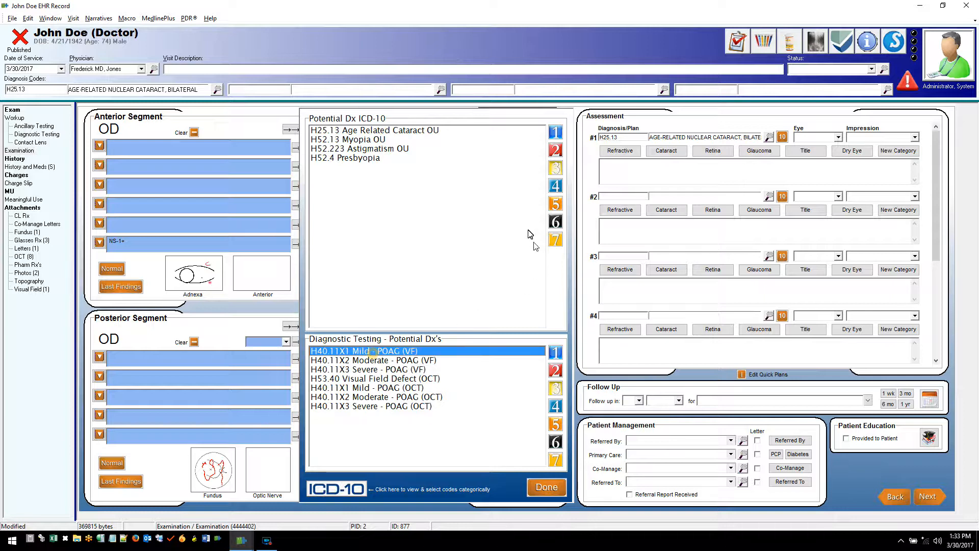
pyautogui.click(556, 150)
pyautogui.click(360, 140)
pyautogui.click(556, 168)
pyautogui.click(380, 159)
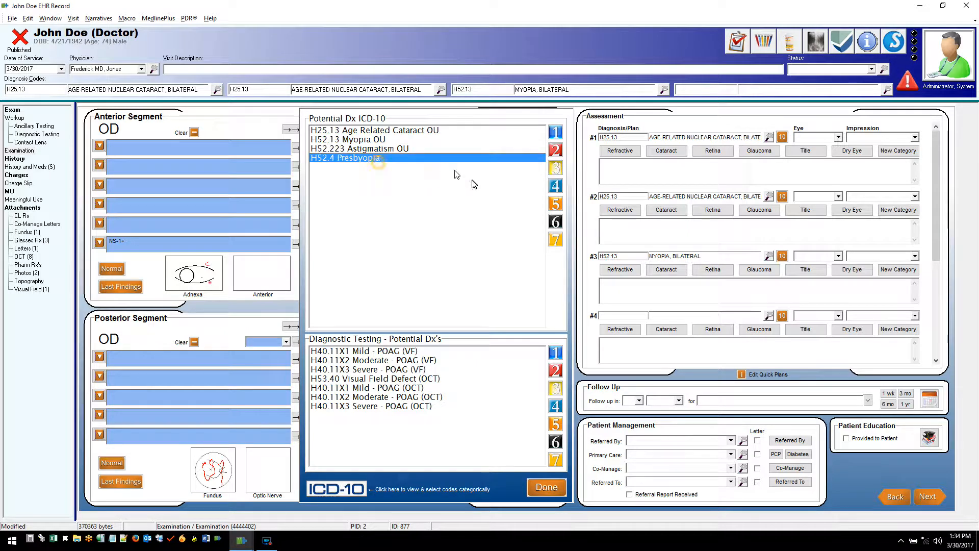
pyautogui.click(555, 187)
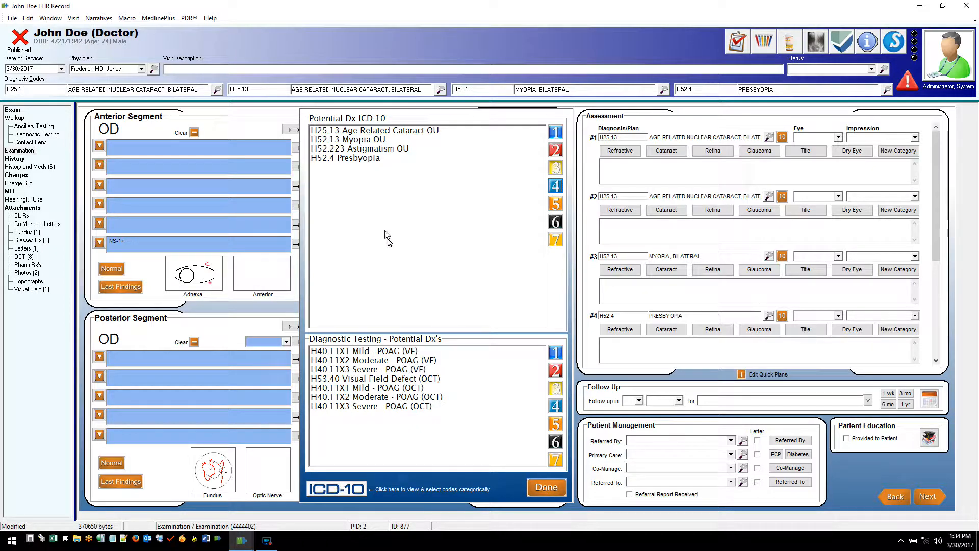
# Browse the categorized ICD-10 code lists for Glaucoma, Lacrimal, Lid and Vitreous, and close them without assigning a code.
pyautogui.click(337, 489)
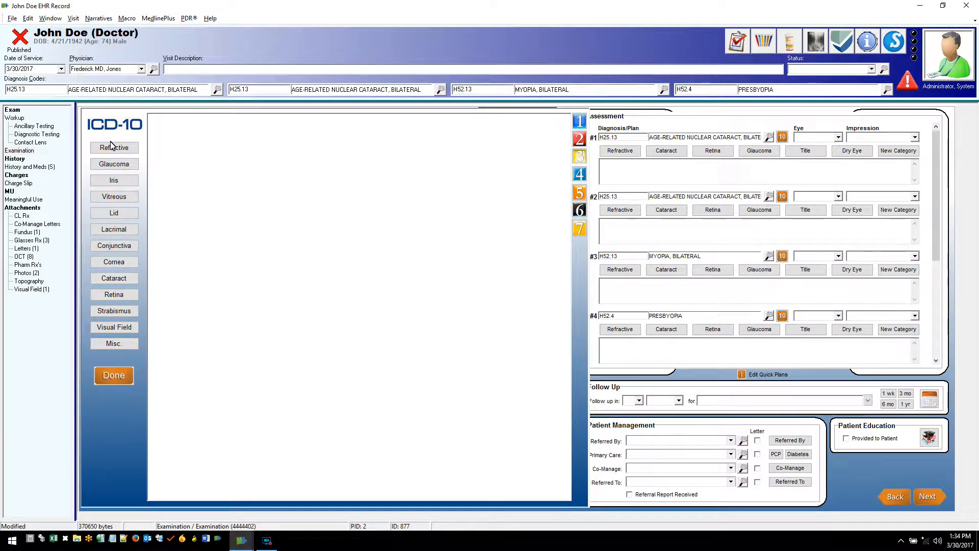
pyautogui.click(120, 167)
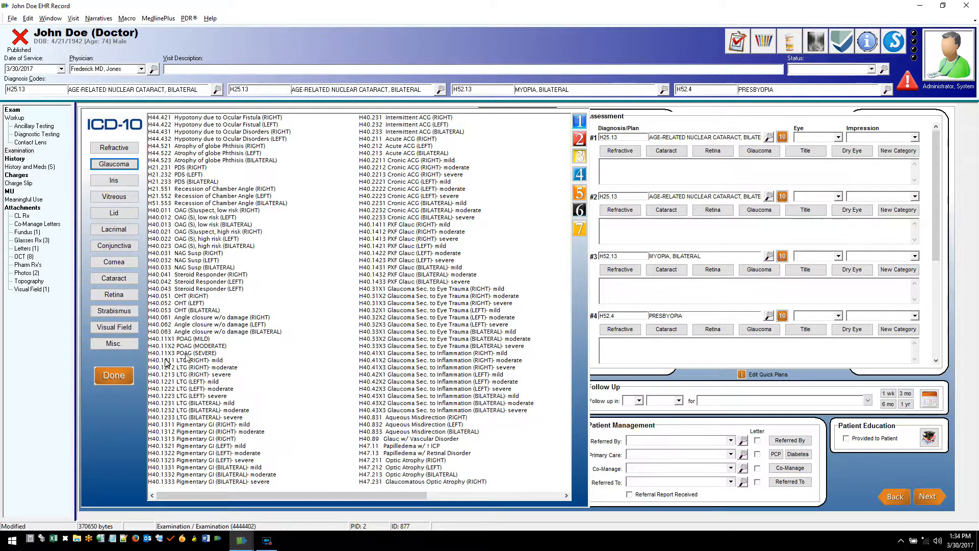
pyautogui.click(123, 228)
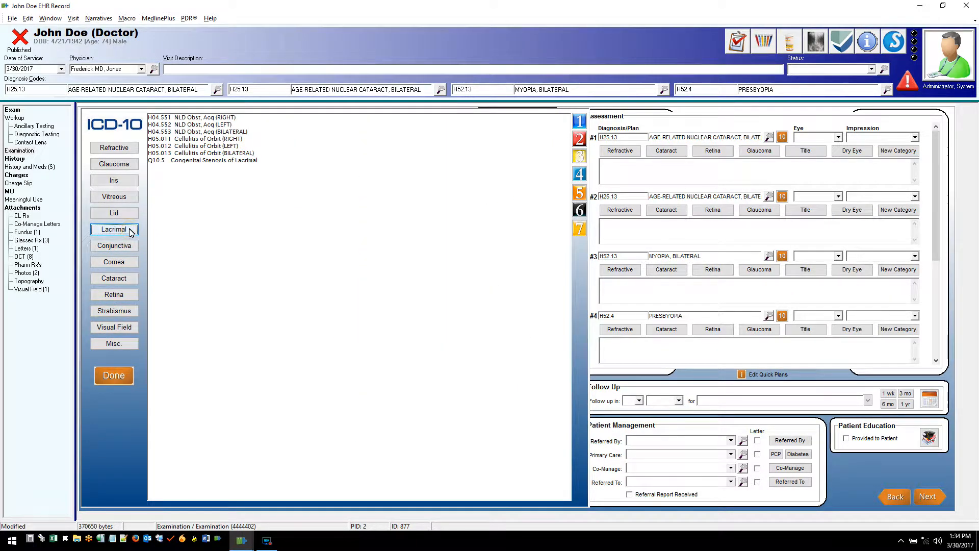
pyautogui.click(121, 214)
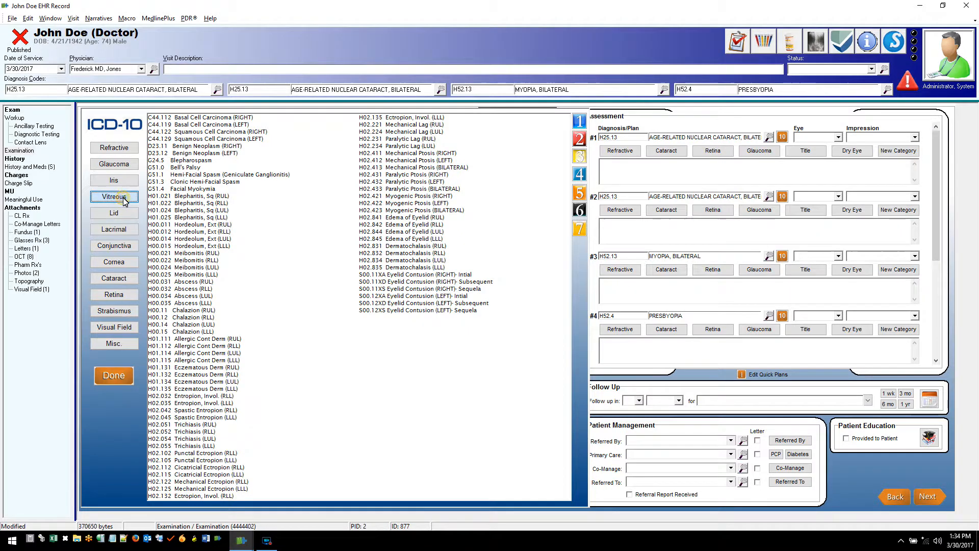
pyautogui.click(127, 197)
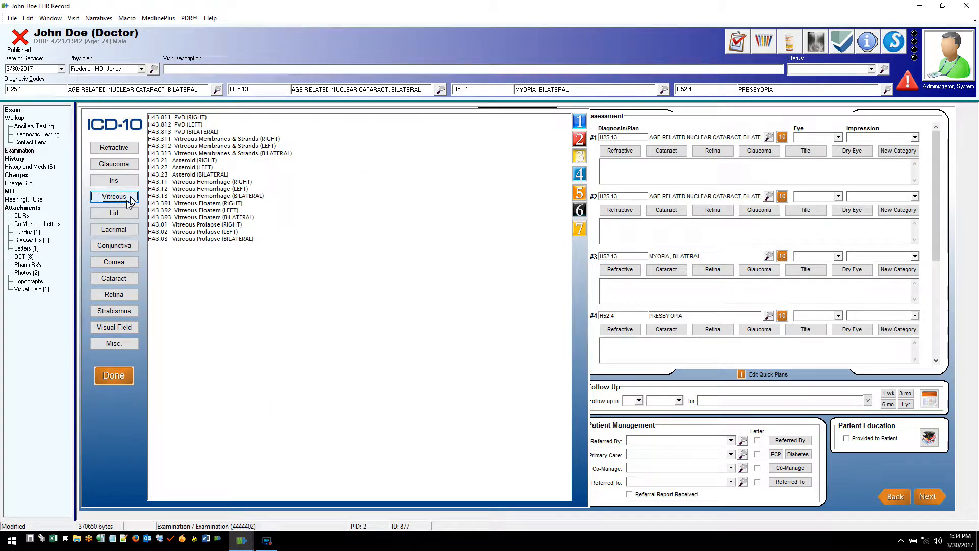
pyautogui.click(114, 376)
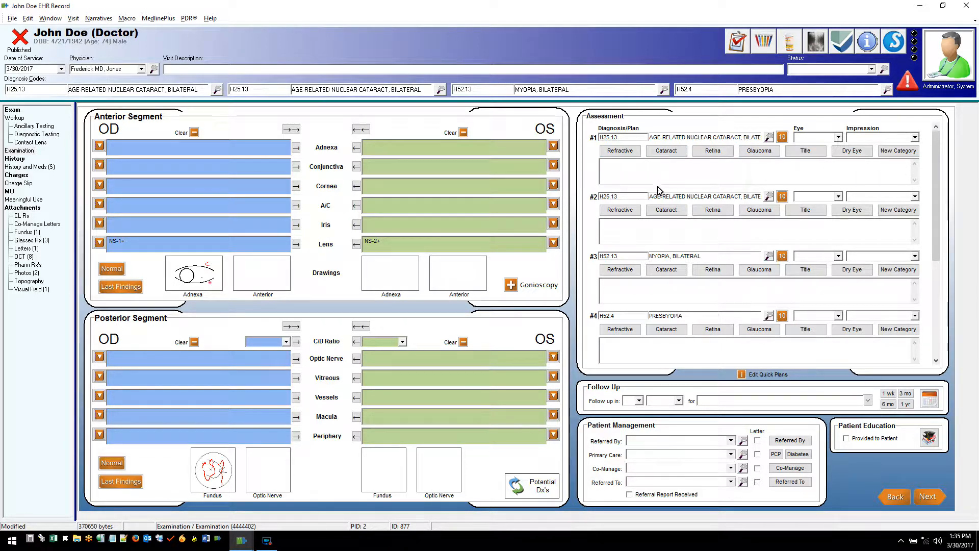
# Fill diagnosis 1's plan with the Cataract quick plan Monitor for 6 months, and diagnosis 2's plan with the Glaucoma quick plan Add Med.
pyautogui.click(663, 151)
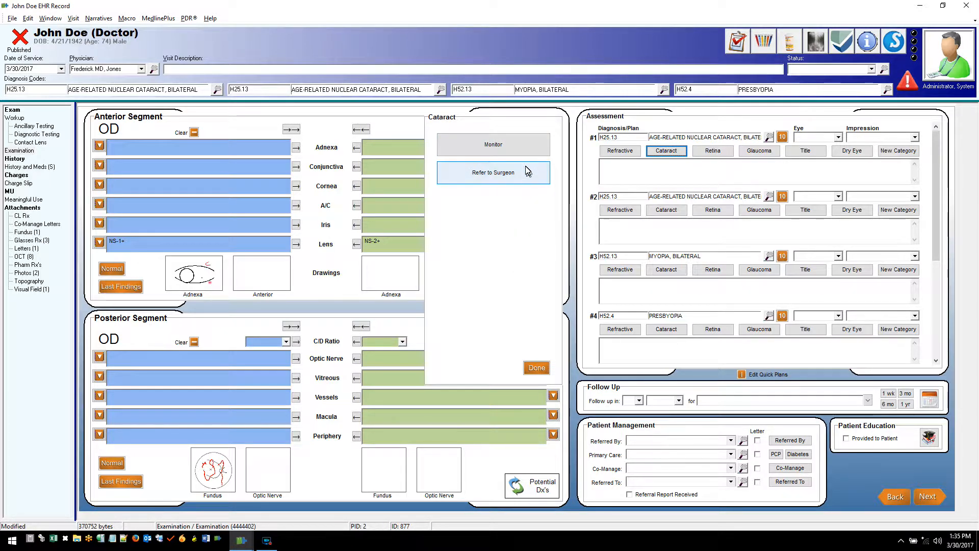
pyautogui.click(518, 147)
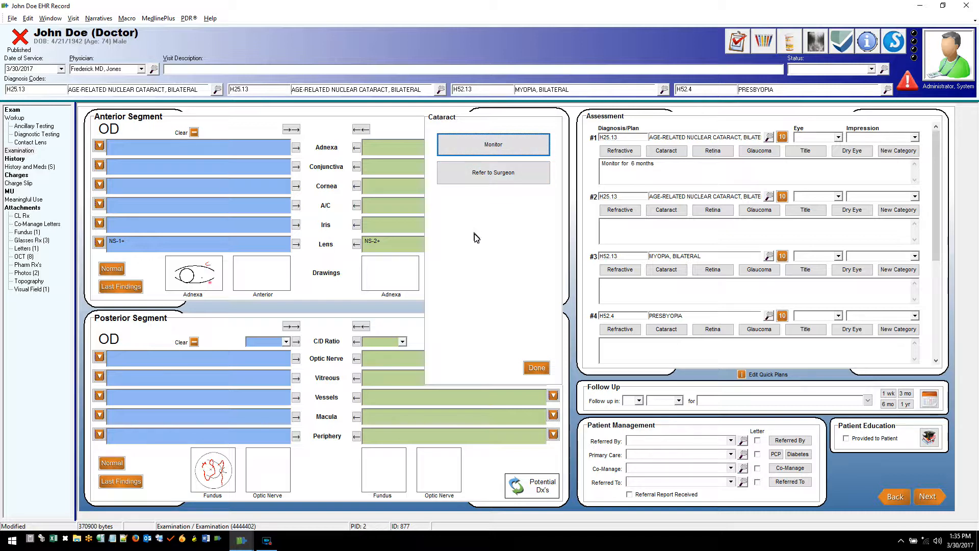
pyautogui.click(543, 375)
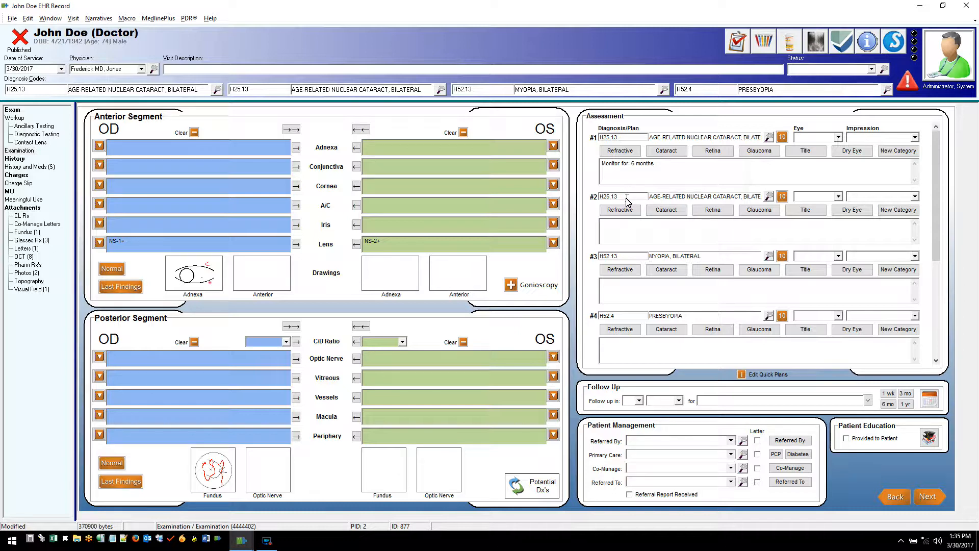
pyautogui.click(754, 210)
pyautogui.click(485, 149)
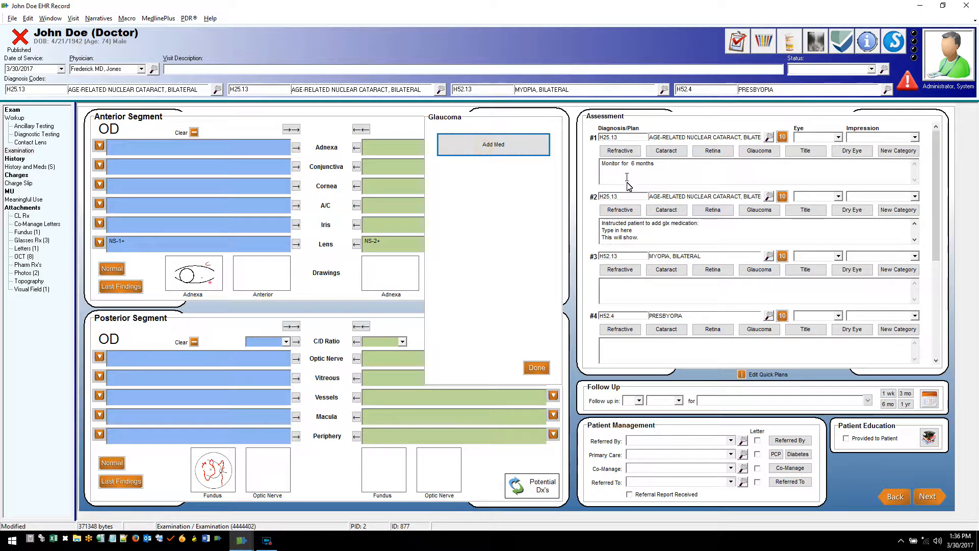
pyautogui.click(537, 368)
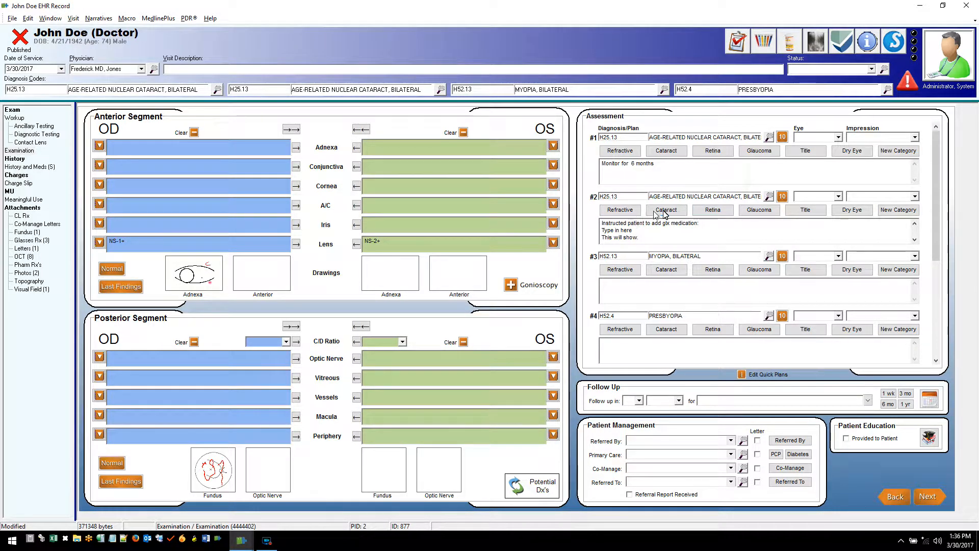
# Fill the plan for diagnosis 3, bilateral myopia, with the Refractive quick plan Glasses rx.
pyautogui.click(629, 274)
pyautogui.click(499, 145)
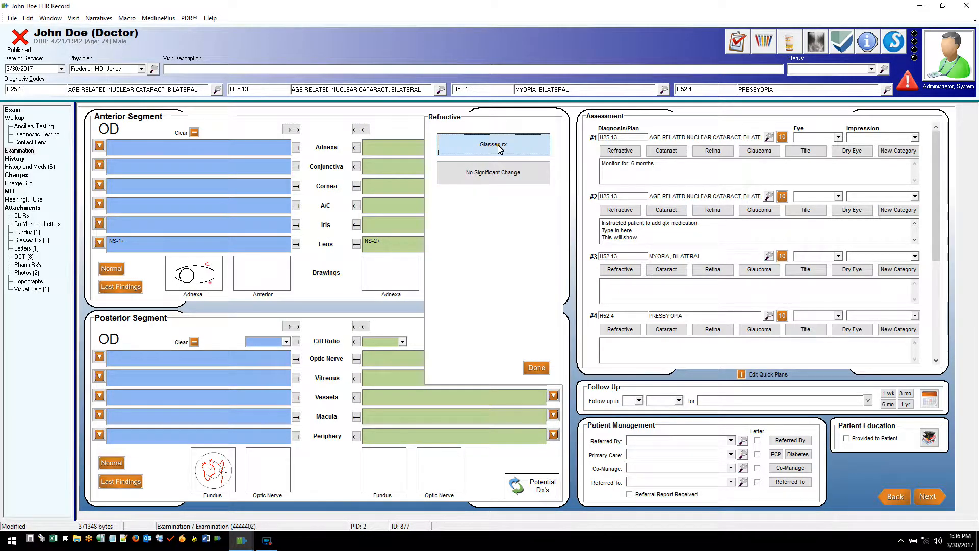
pyautogui.click(537, 369)
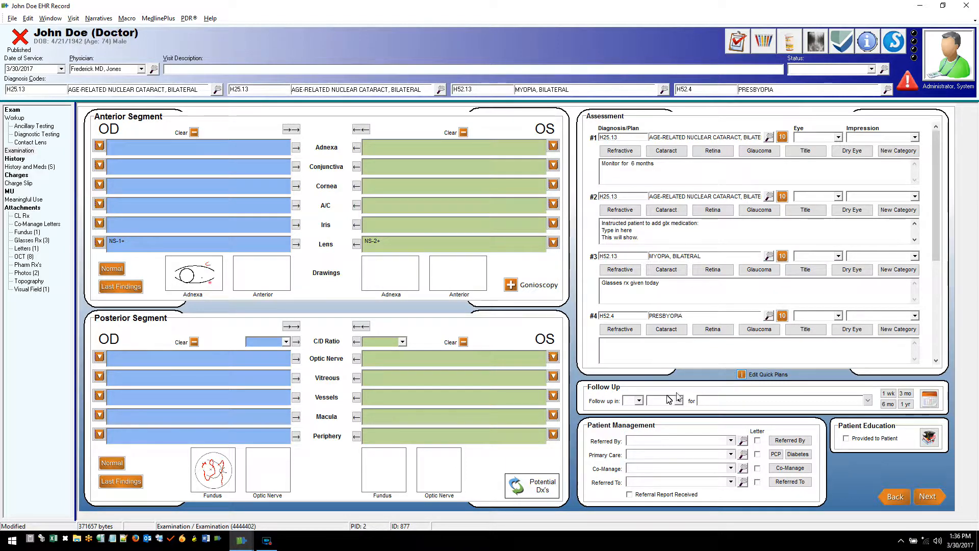
# Set the follow-up to 1 year for a Complete Exam using the one-year preset.
pyautogui.click(639, 400)
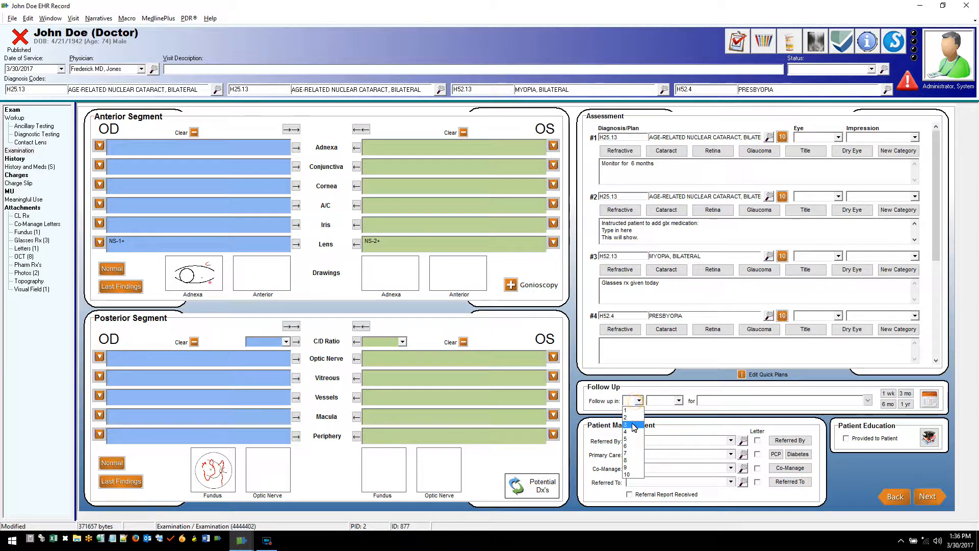
pyautogui.click(626, 410)
pyautogui.click(678, 400)
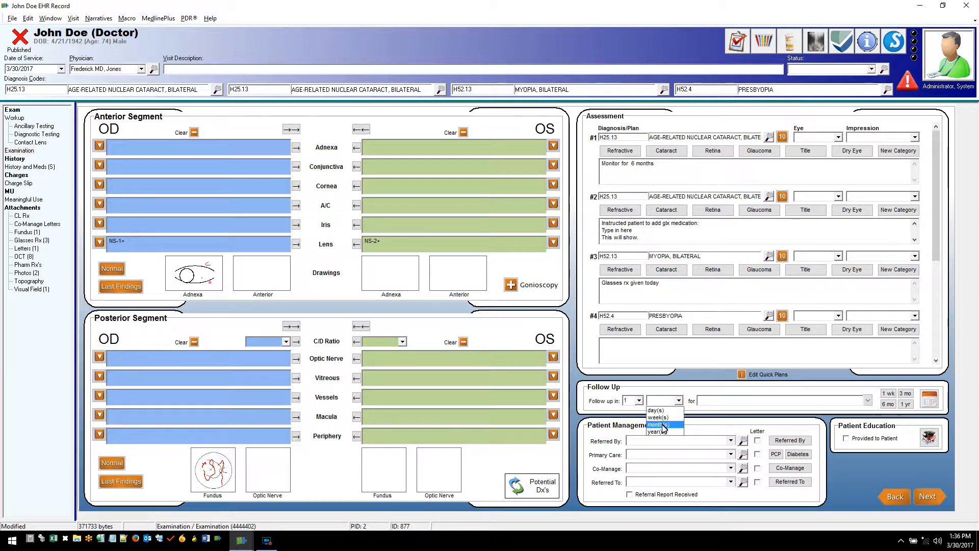
pyautogui.click(714, 405)
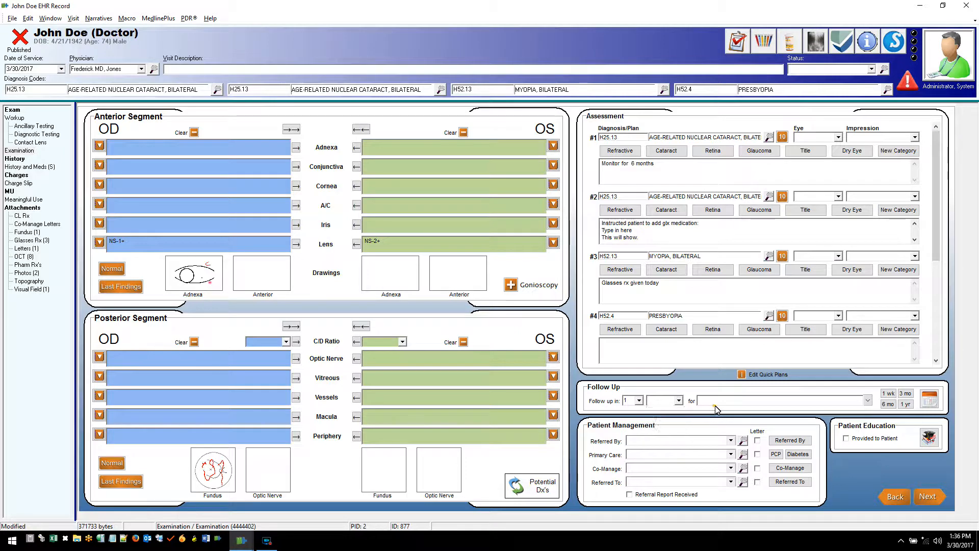
pyautogui.click(906, 404)
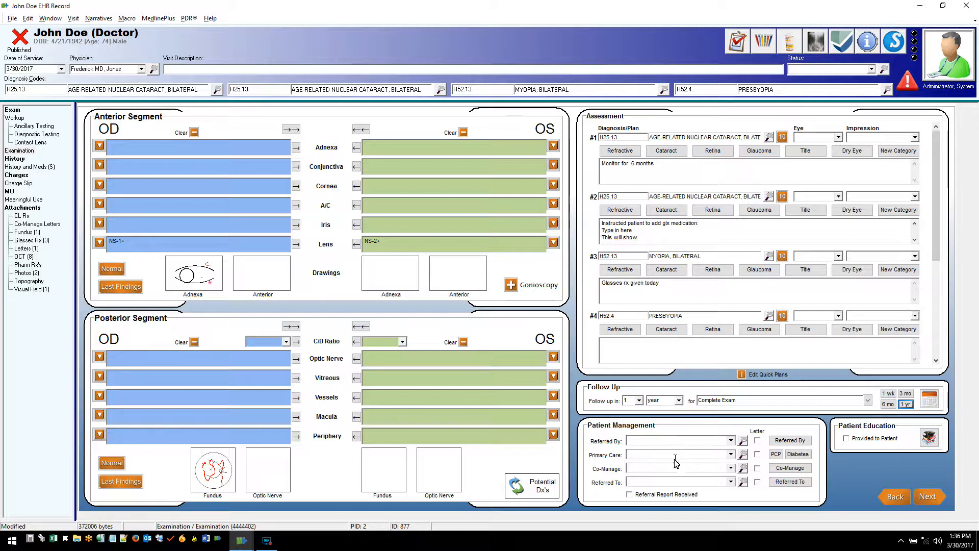
# Choose the referring doctor and the primary care doctor in Patient Management.
pyautogui.click(731, 440)
pyautogui.click(665, 450)
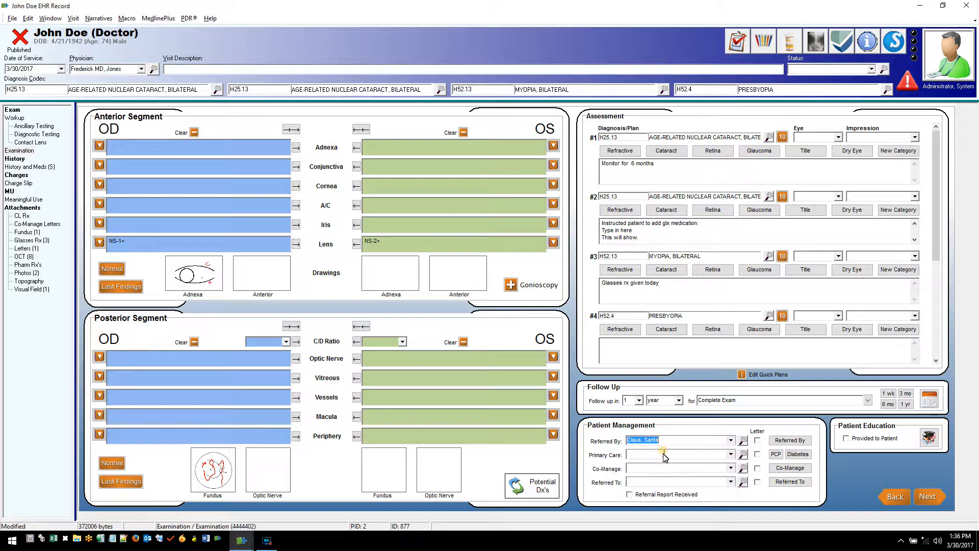
pyautogui.click(731, 454)
pyautogui.click(665, 493)
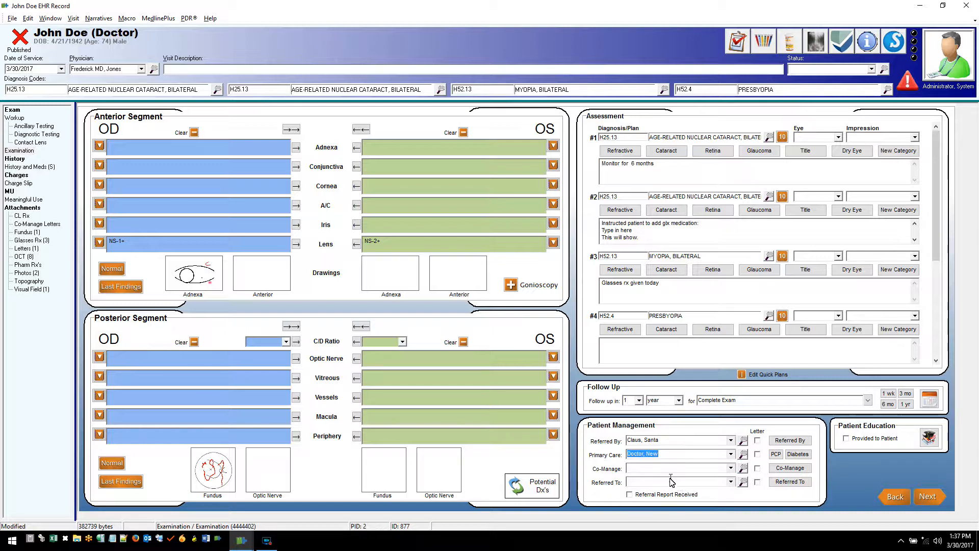
pyautogui.click(675, 441)
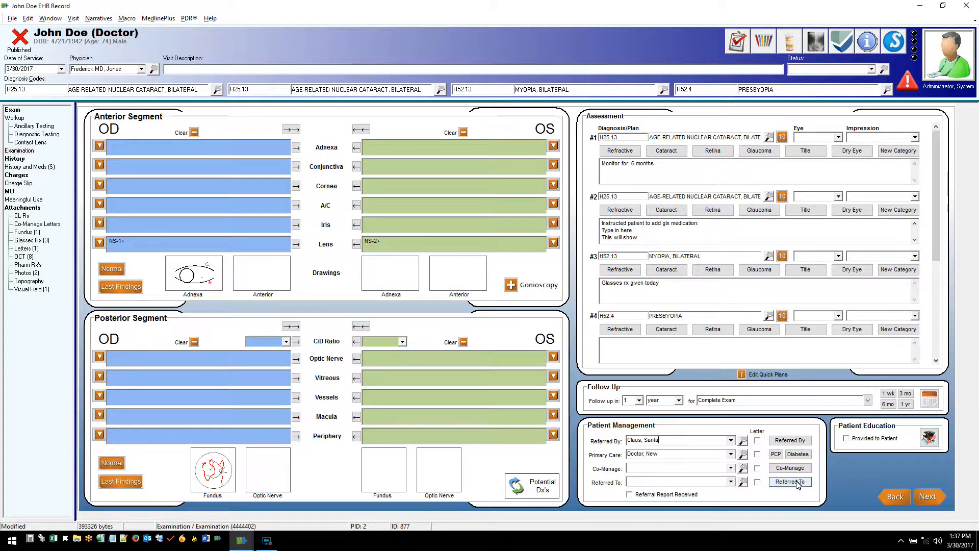
# Generate the Referred By letter and review its complaints, examination findings, prescriptions, and impression and plan.
pyautogui.click(791, 440)
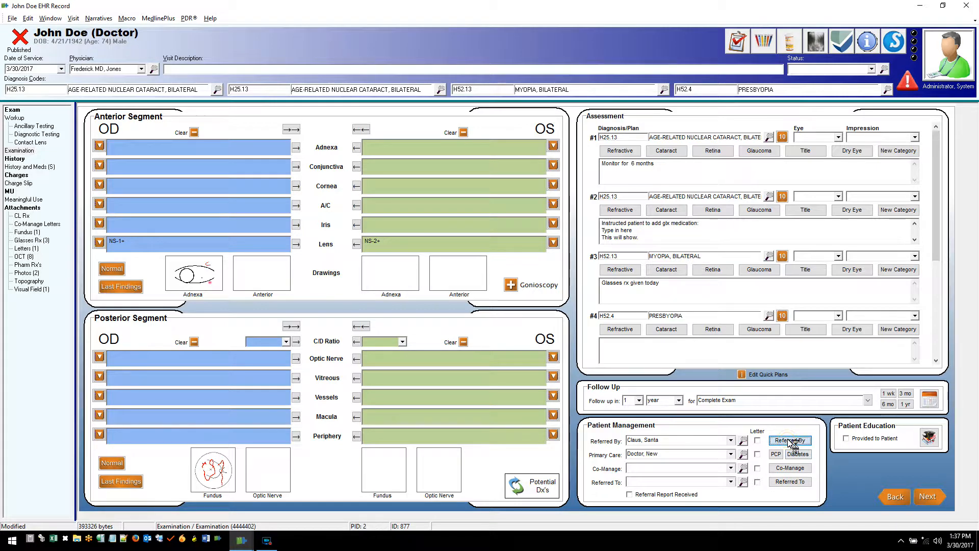
pyautogui.click(788, 440)
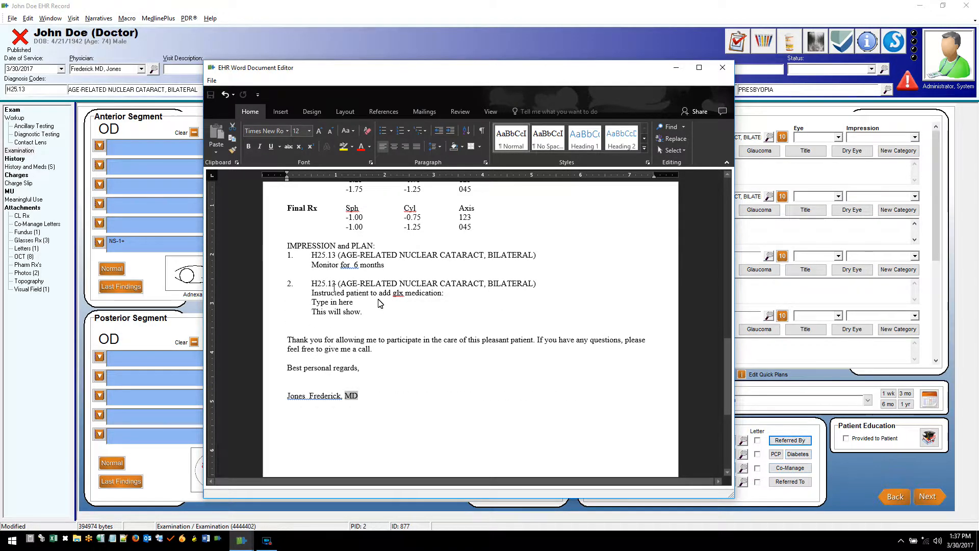
pyautogui.scroll(5, 436, 371)
pyautogui.scroll(10, 436, 371)
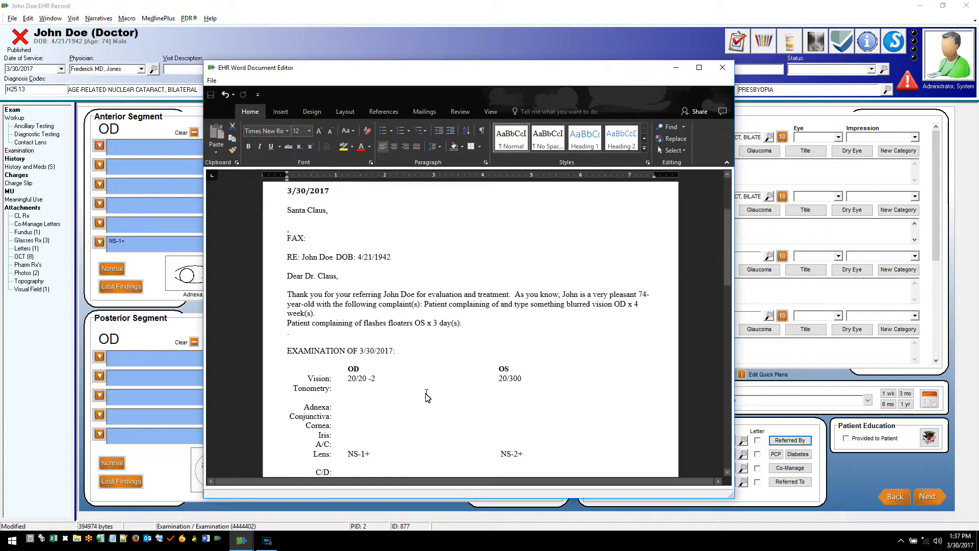
pyautogui.scroll(-4, 449, 385)
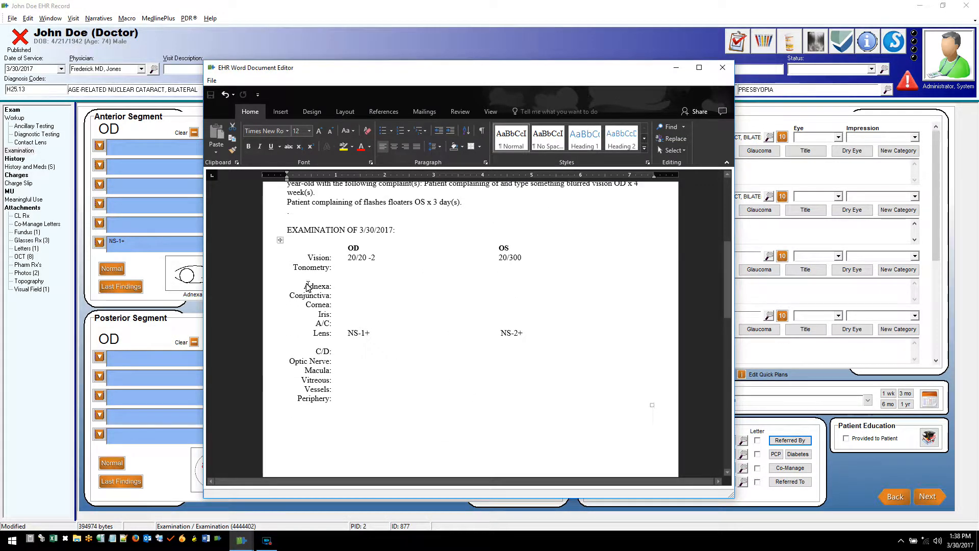
pyautogui.scroll(-15, 369, 388)
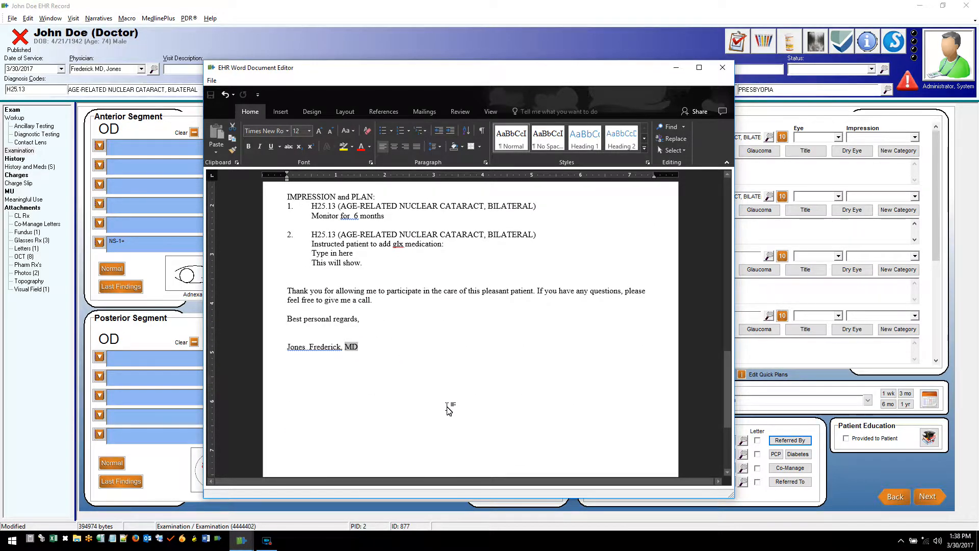
pyautogui.scroll(3, 449, 408)
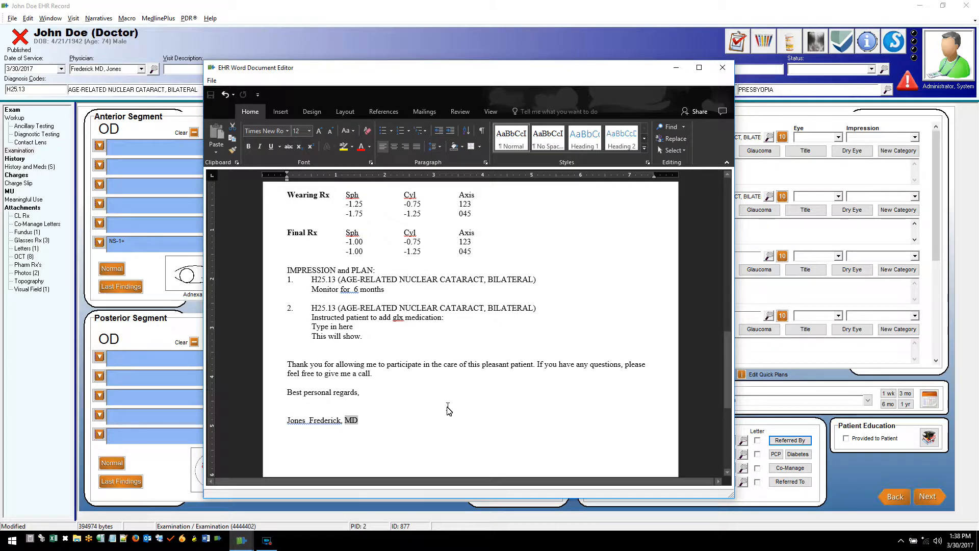
pyautogui.scroll(6, 448, 411)
pyautogui.scroll(-5, 449, 412)
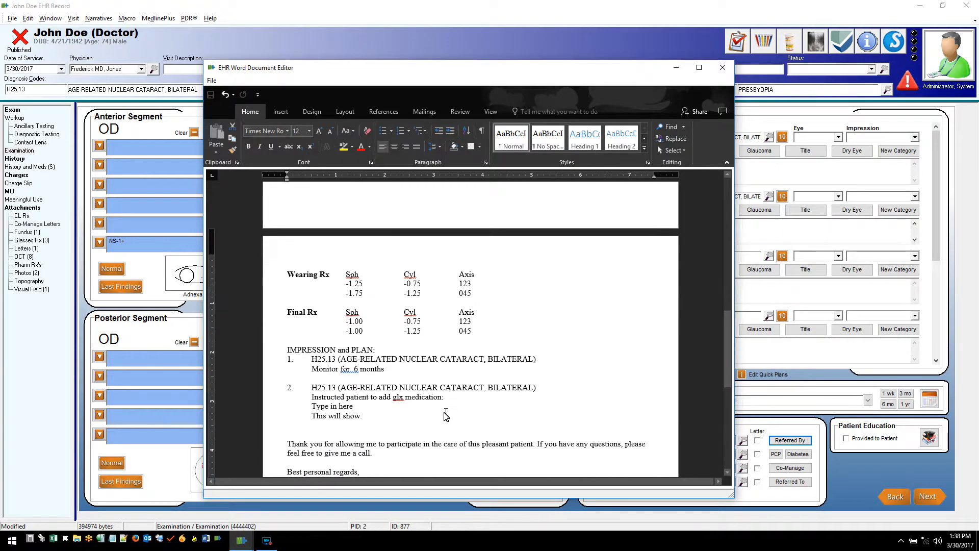
pyautogui.scroll(2, 437, 395)
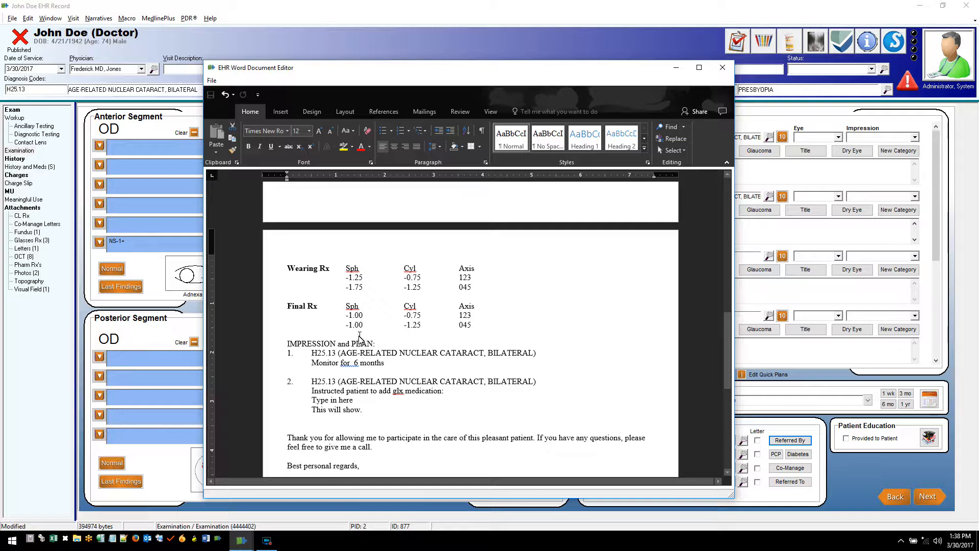
# Remove the Wearing Rx and Final Rx sections from the referral letter and close the document editor.
pyautogui.moveTo(358, 336); pyautogui.dragTo(300, 254)
pyautogui.press('Delete')
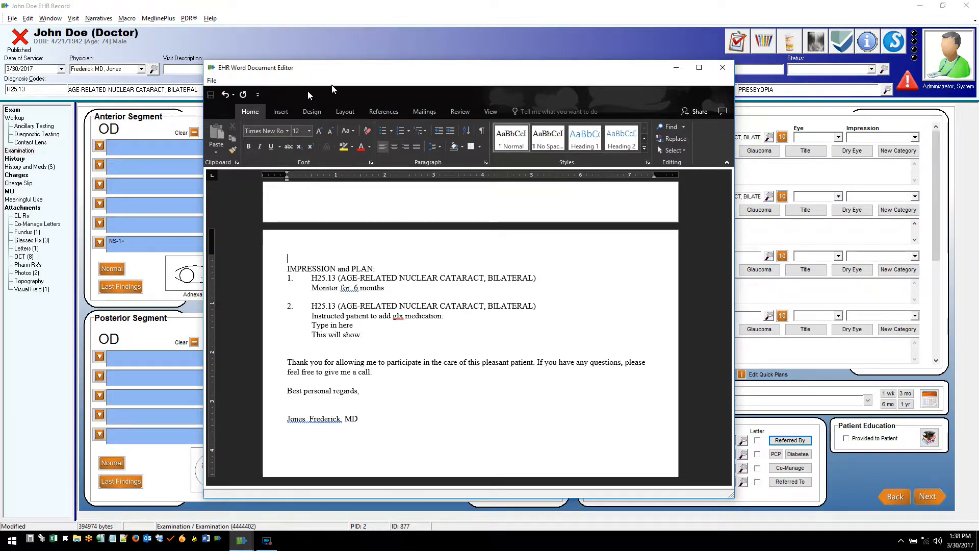
pyautogui.click(723, 71)
pyautogui.click(489, 287)
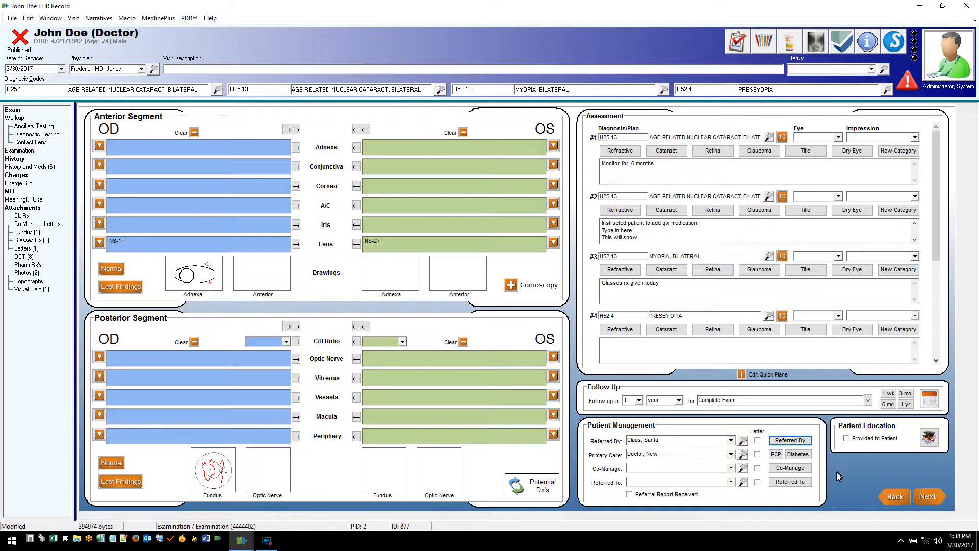
# Go to the charge slip and add the suggested eye code 92002 and the established-patient code 92014 to the charges.
pyautogui.click(929, 498)
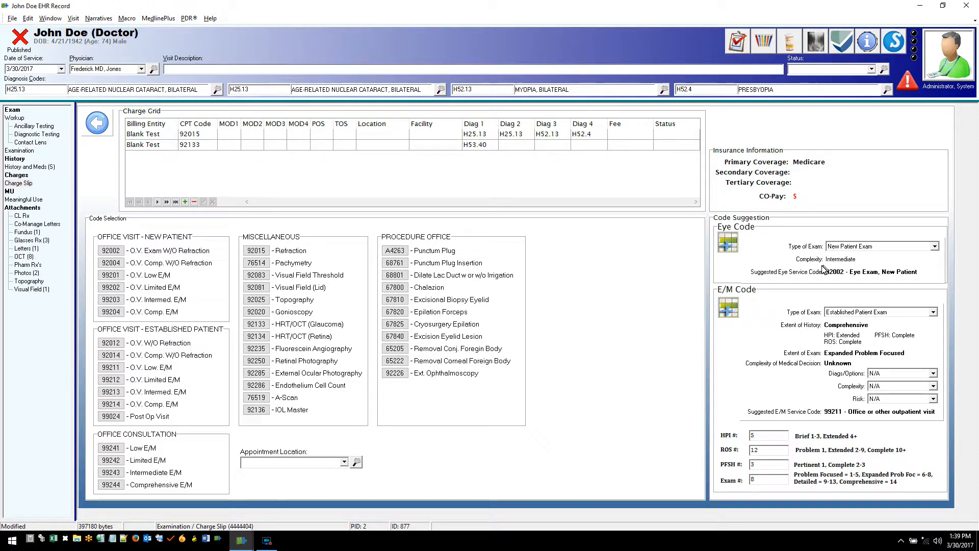
pyautogui.click(733, 247)
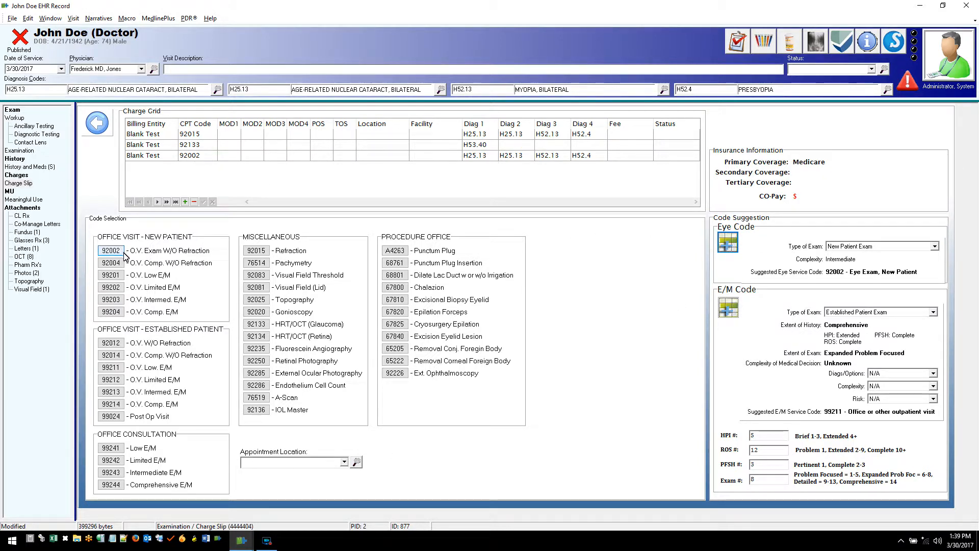
pyautogui.click(111, 355)
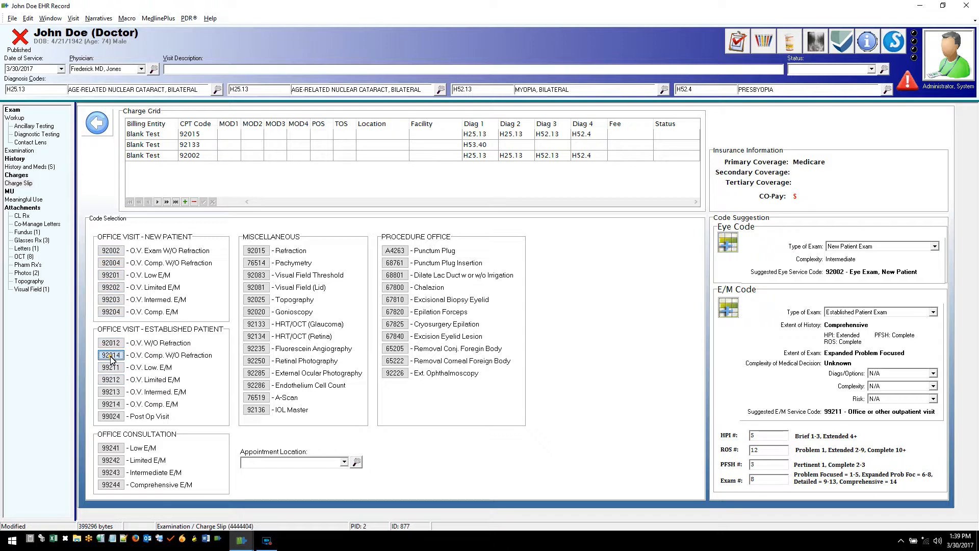
# Delete the 92002 charge from the Charge Grid.
pyautogui.click(206, 156)
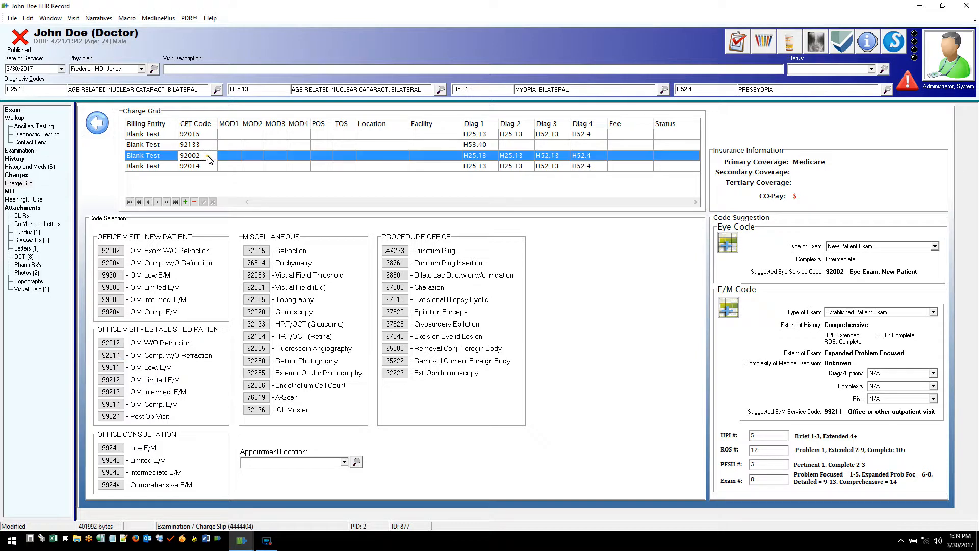
pyautogui.click(194, 202)
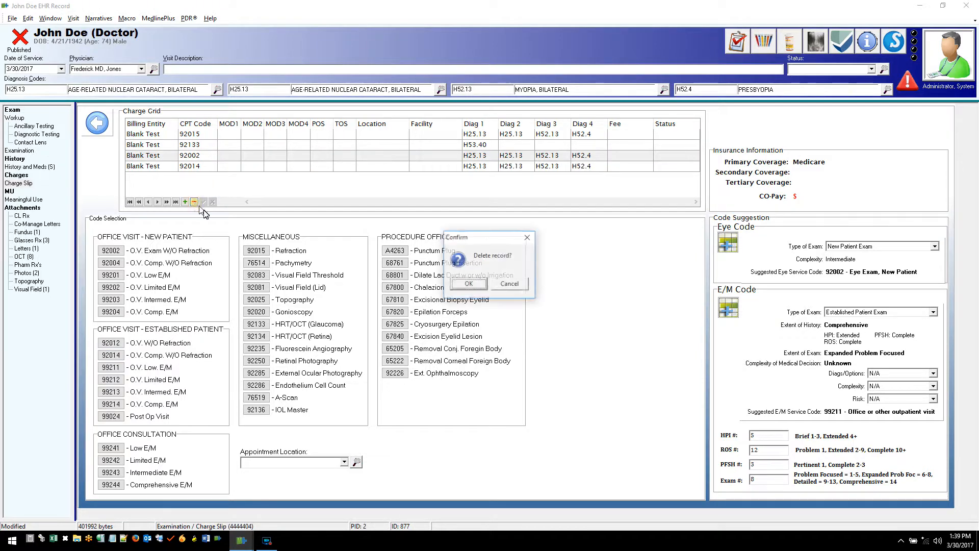
pyautogui.click(468, 284)
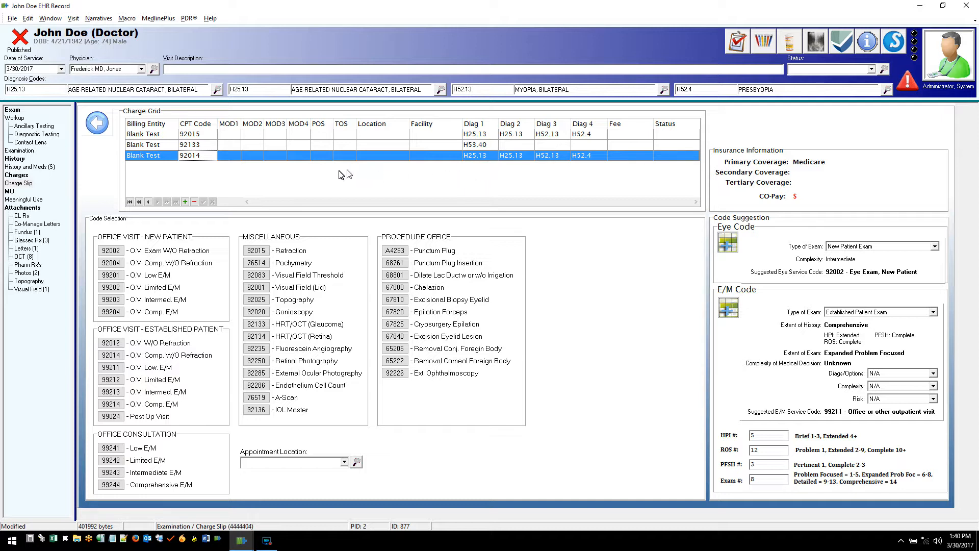
# View the Charge Grid's options for posting charges or sending them to the worklist, and close them without choosing one.
pyautogui.rightClick(290, 174)
pyautogui.moveTo(327, 179)
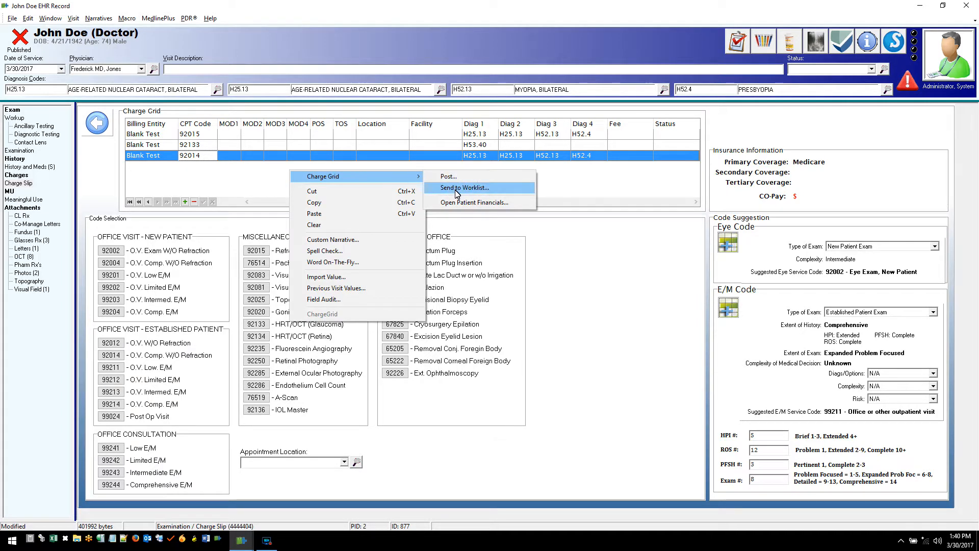
pyautogui.click(223, 187)
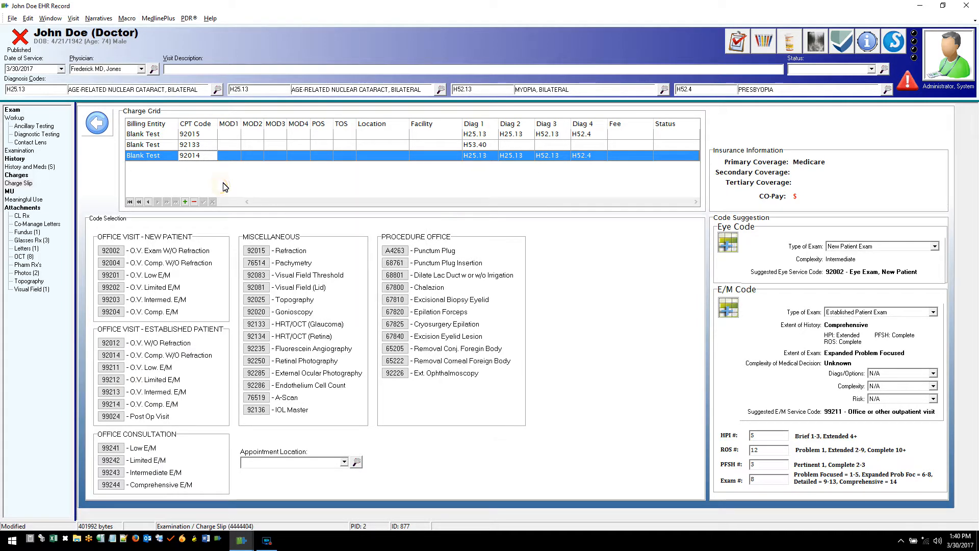